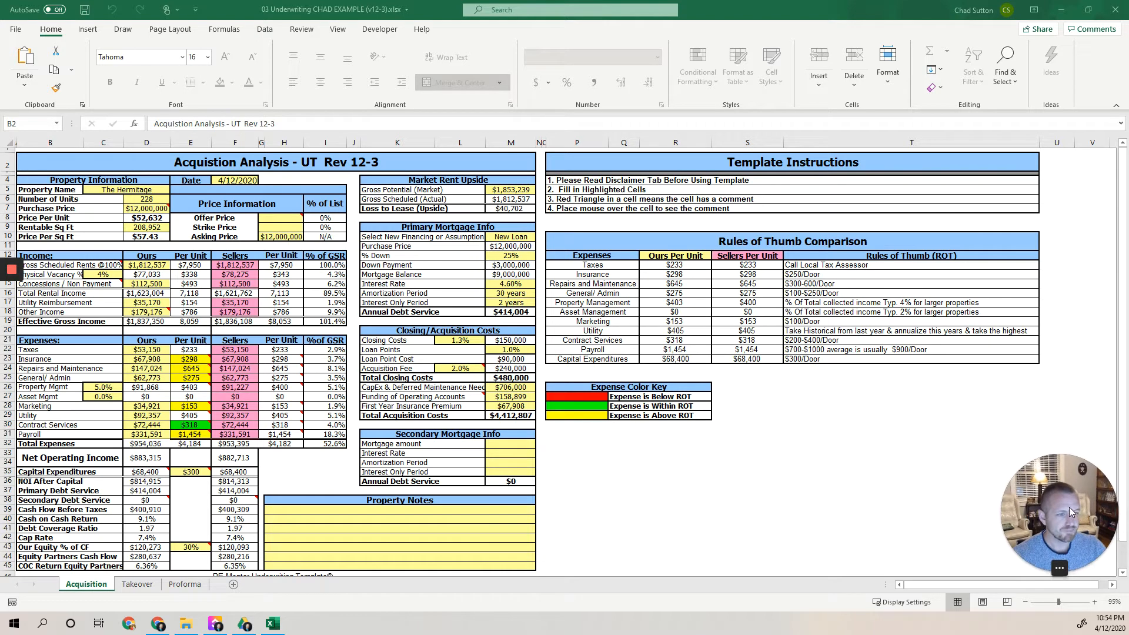
left_click_drag(1068, 510, 1061, 505)
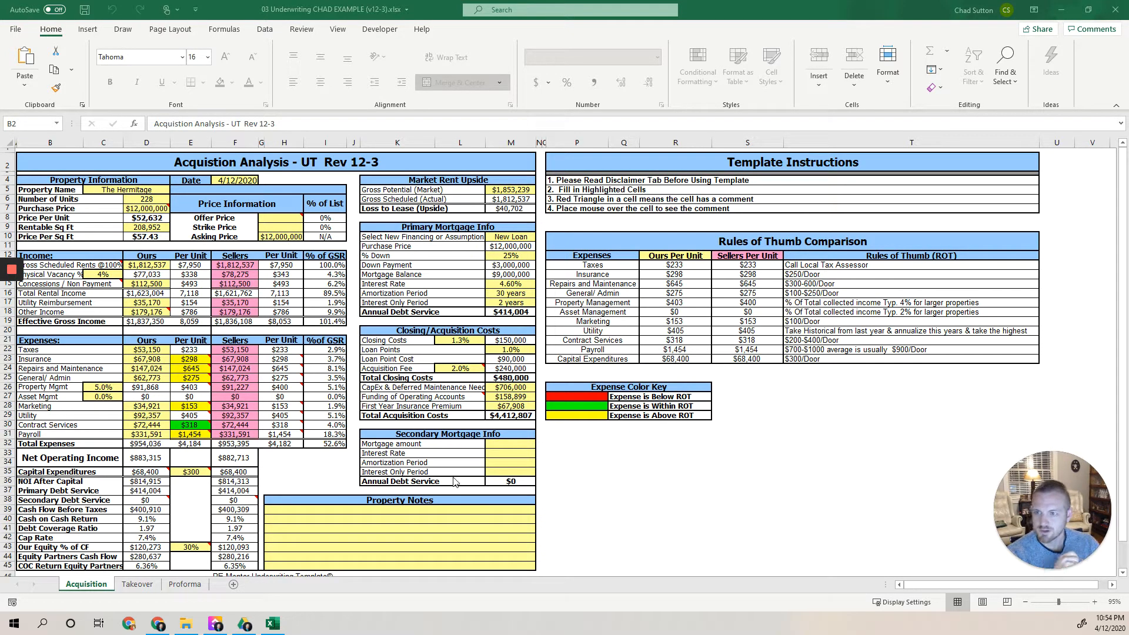
Step: Review the Acquisition sheet's Ours and Sellers columns, the purchase price, and the sellers' figures from net operating income to equity partners' COC return
left_click(150, 140)
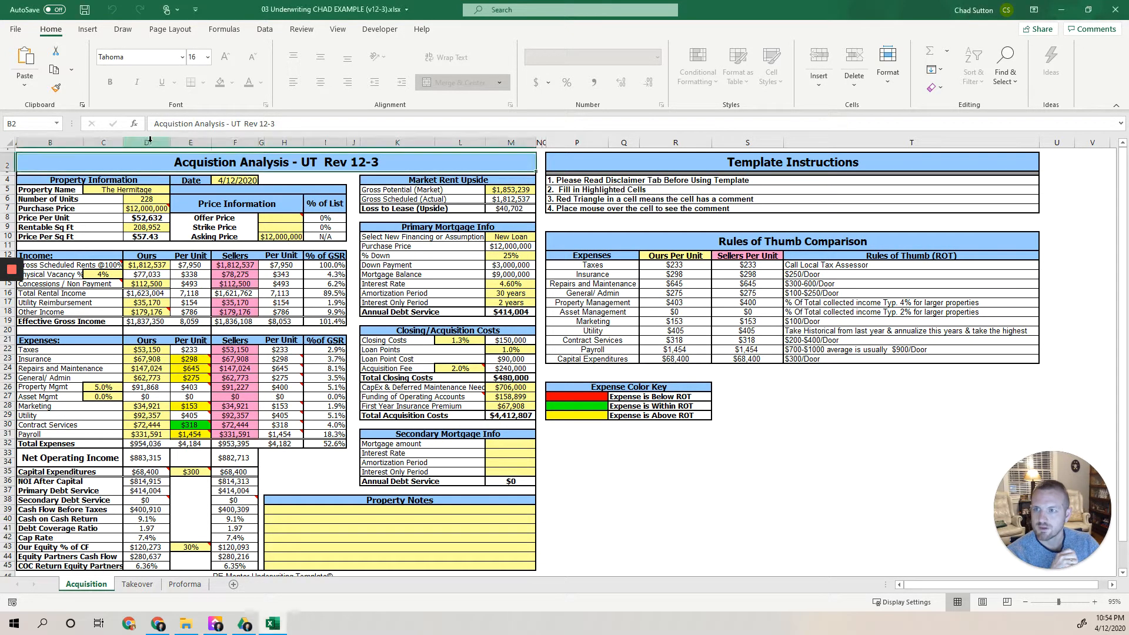
mouse_move(150, 140)
left_mouse_down()
mouse_move(276, 139)
mouse_move(234, 135)
left_mouse_up()
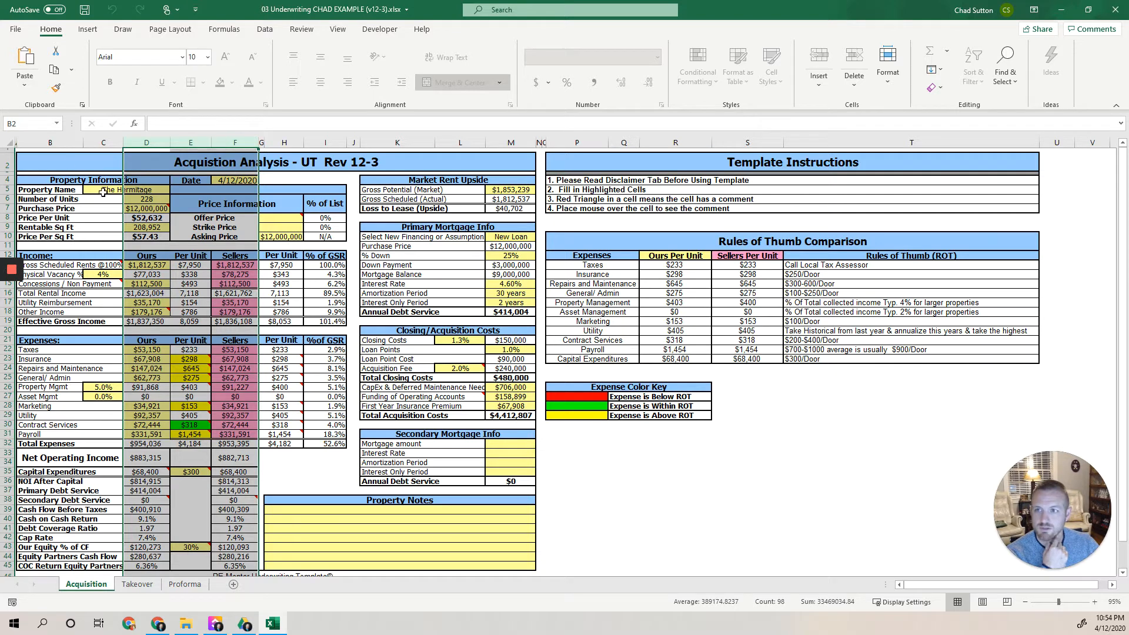
left_click(147, 209)
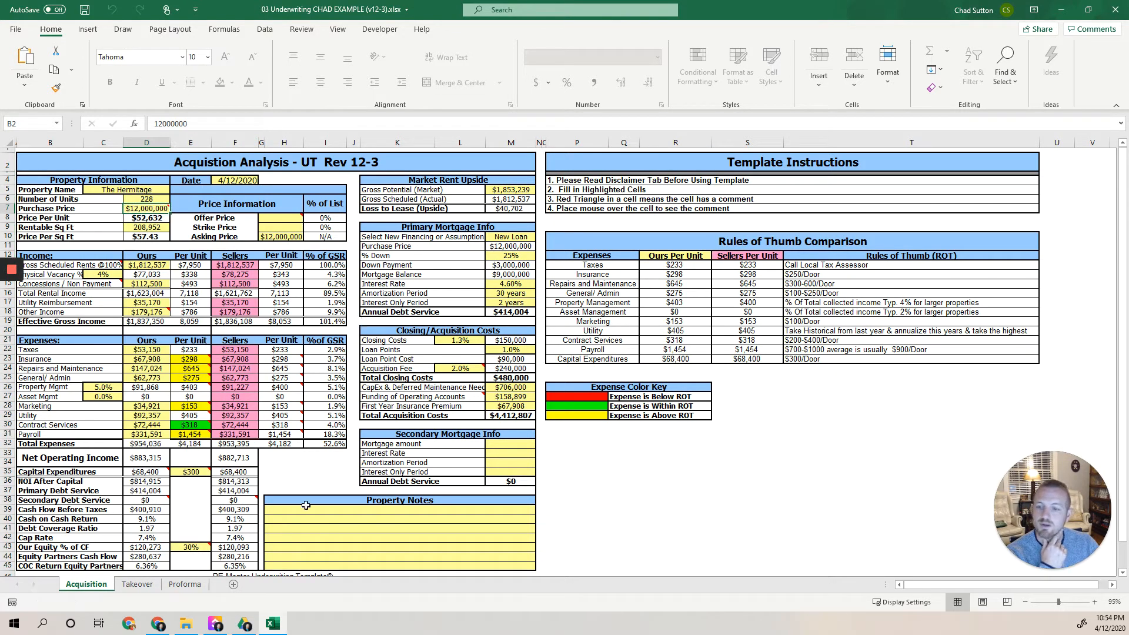
left_click_drag(242, 562, 237, 457)
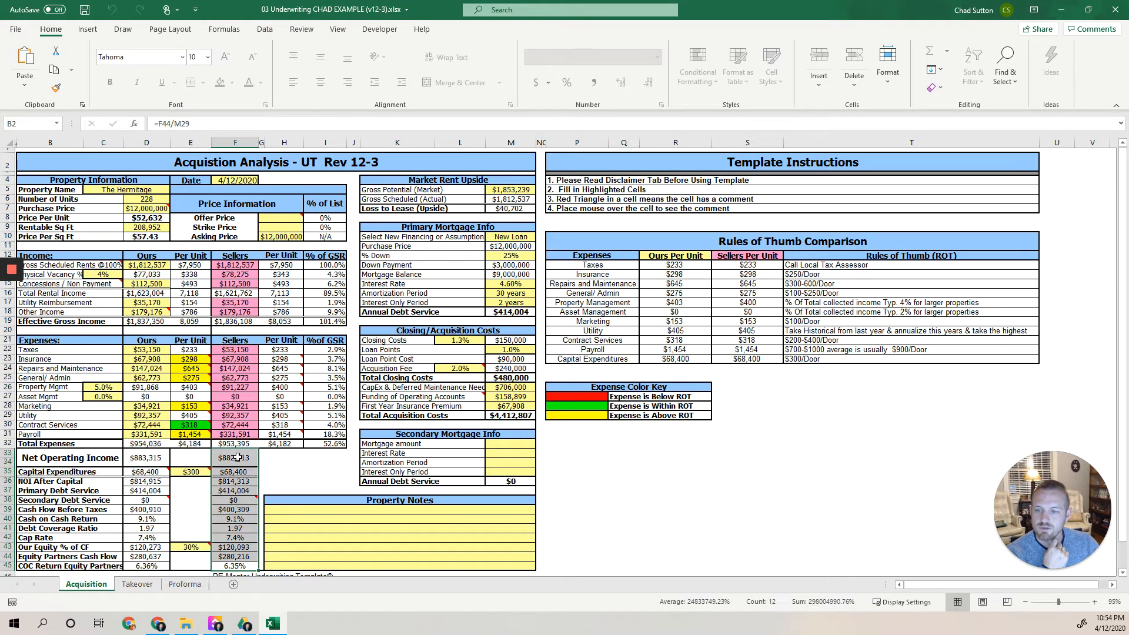
mouse_move(245, 500)
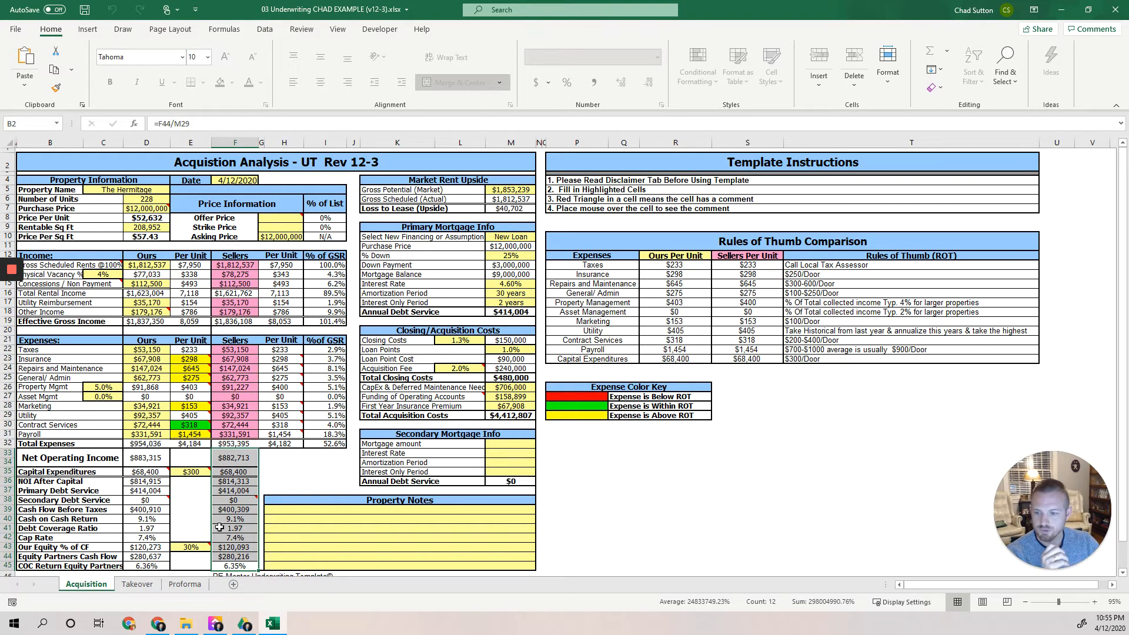
Step: Compare the Acquisition column on the Takeover sheet with the Ours column on the Acquisition sheet
left_click(139, 585)
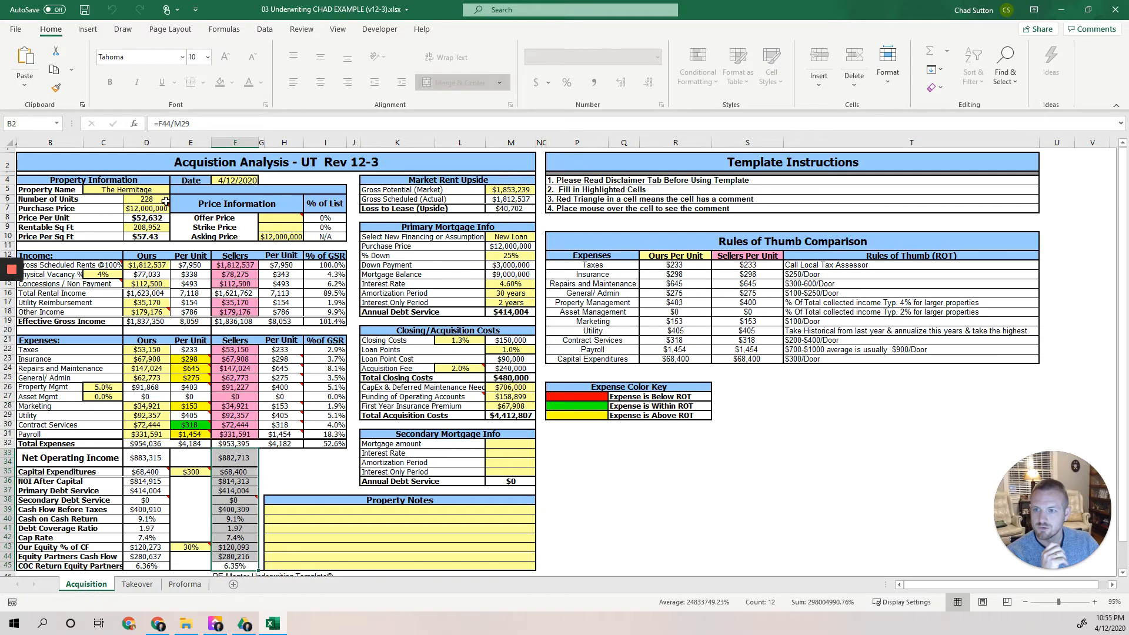
left_click(94, 584)
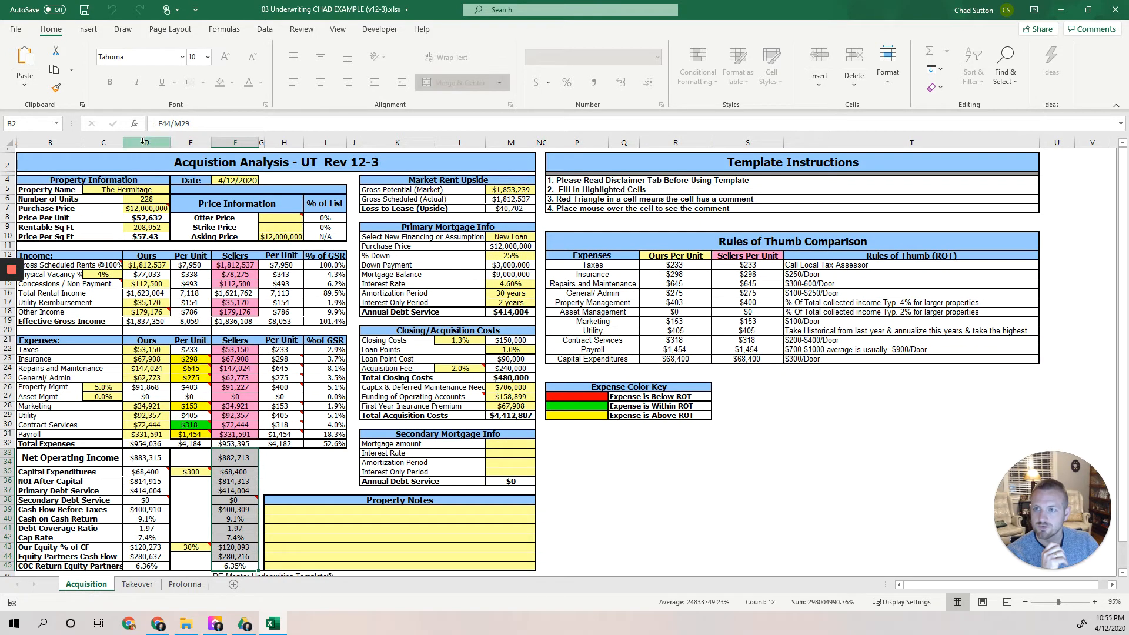
left_click(147, 584)
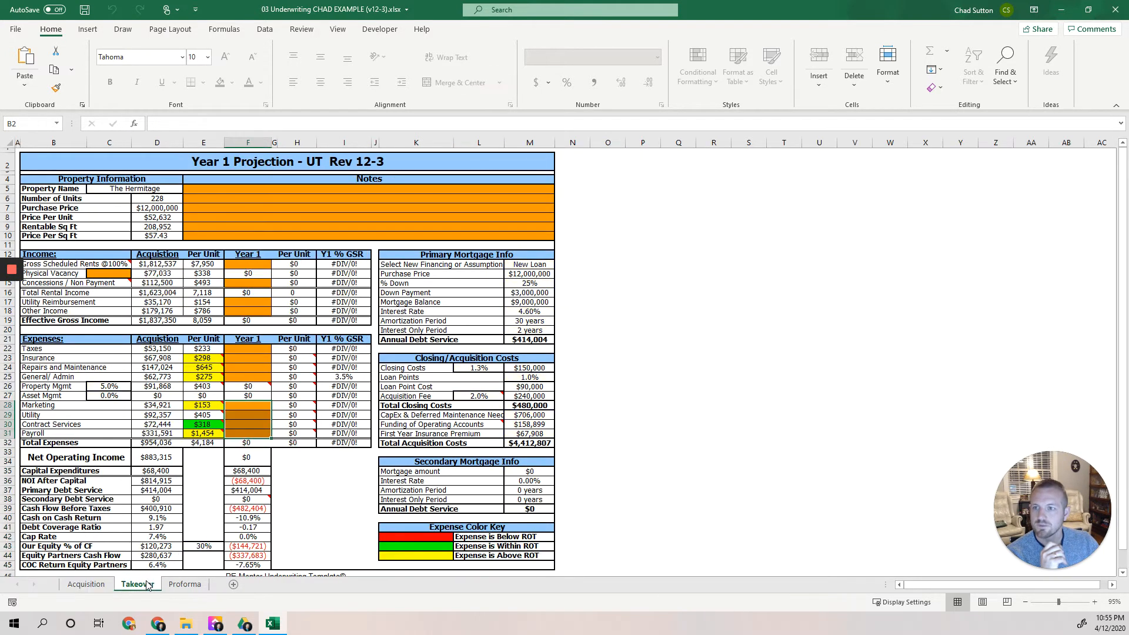
left_click(155, 142)
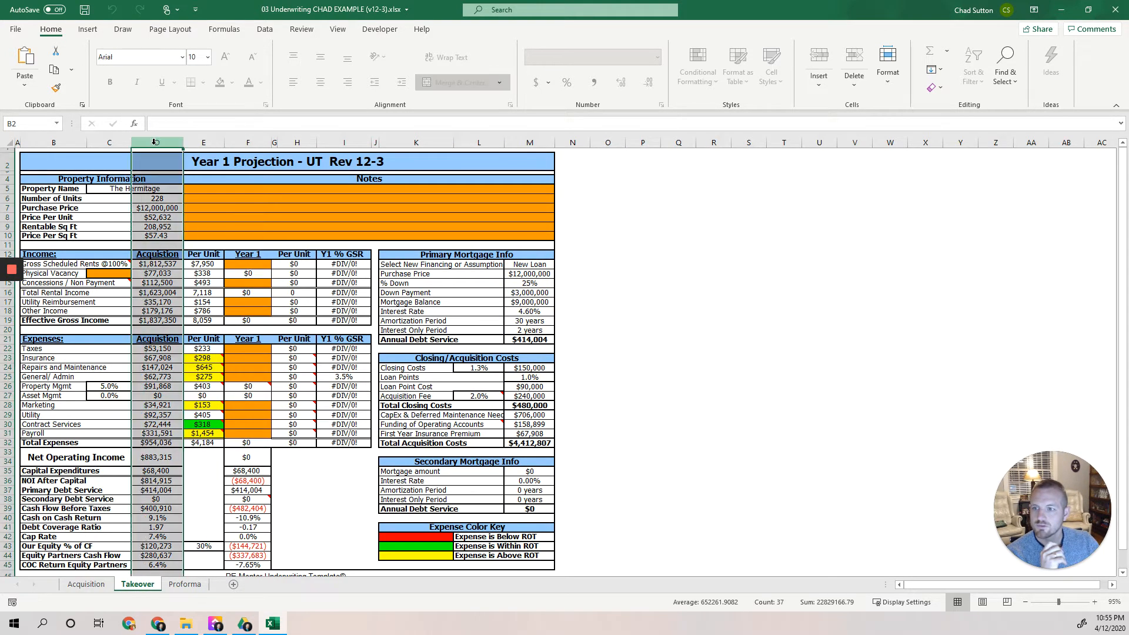
left_click(87, 584)
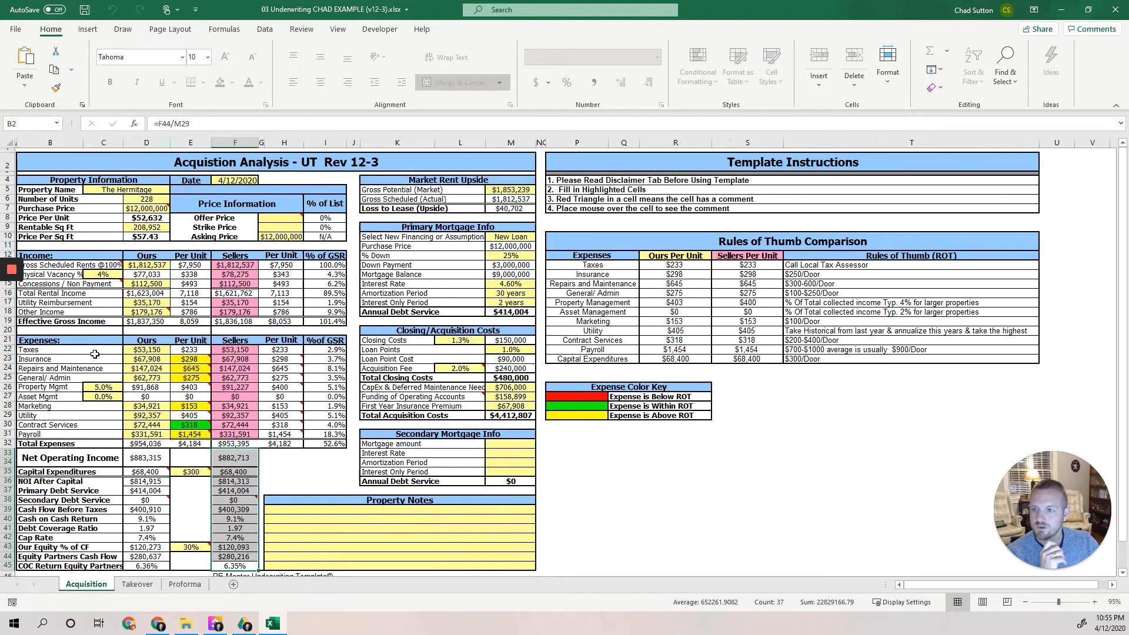
left_click(143, 142)
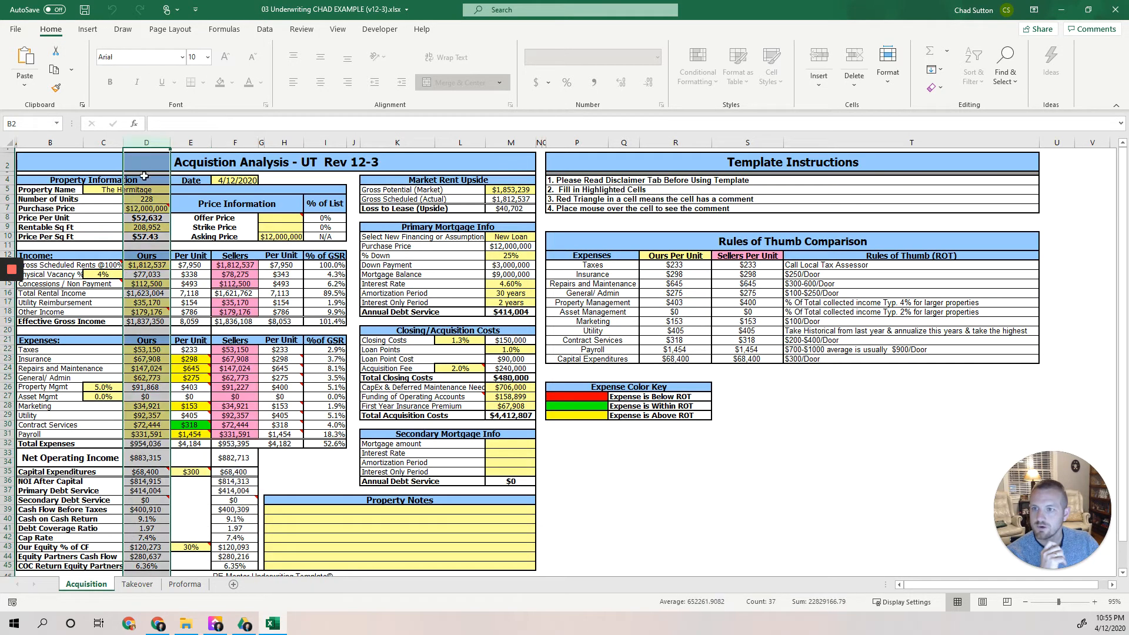
left_click(142, 584)
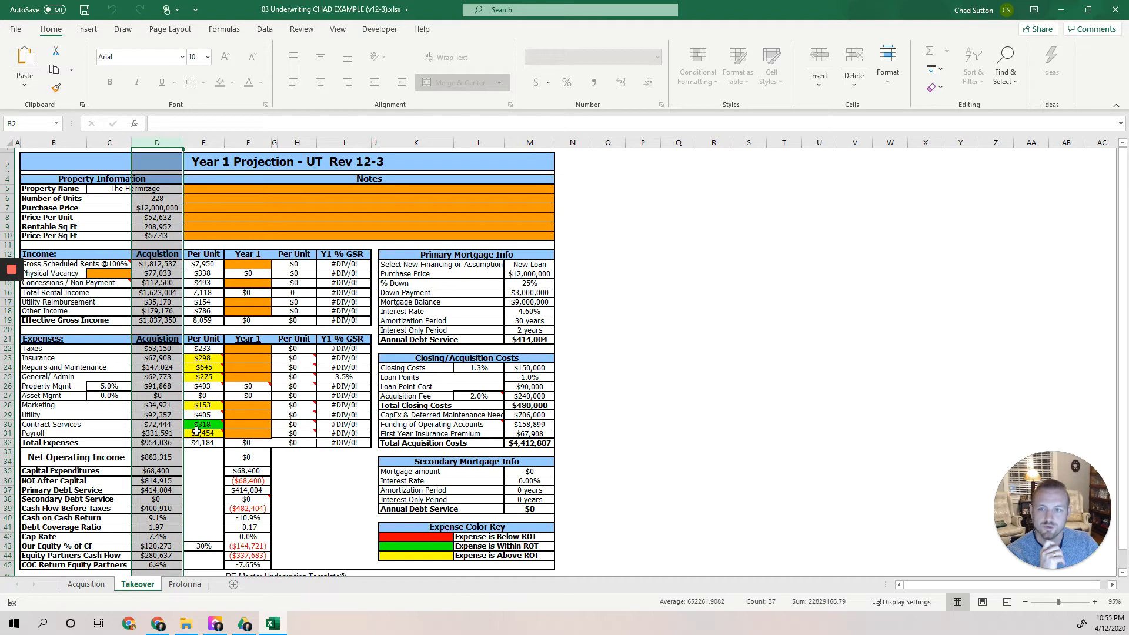
Step: Examine the Takeover sheet's Year 1 column and the source formula of the acquisition gross scheduled rents
left_click(247, 140)
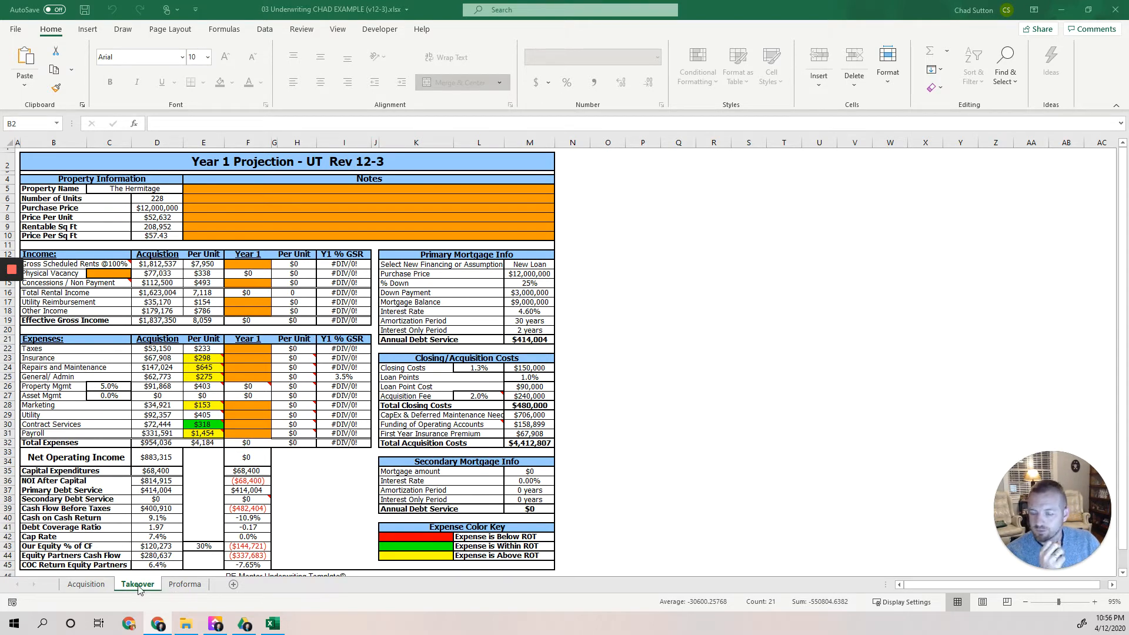
left_click(149, 143)
left_click(248, 142)
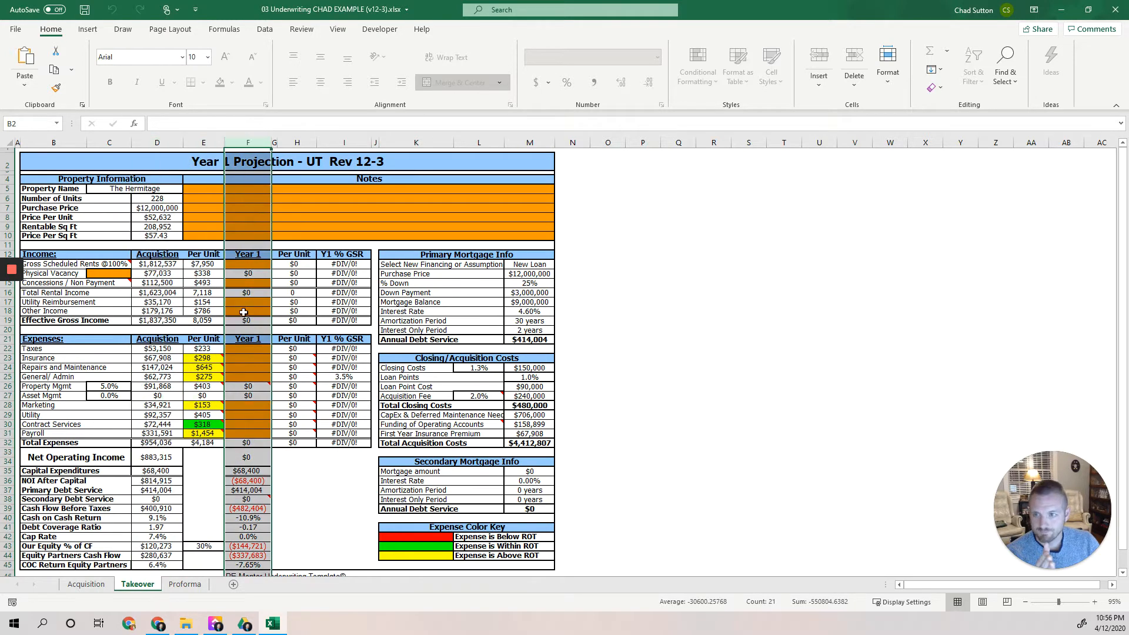
left_click(166, 263)
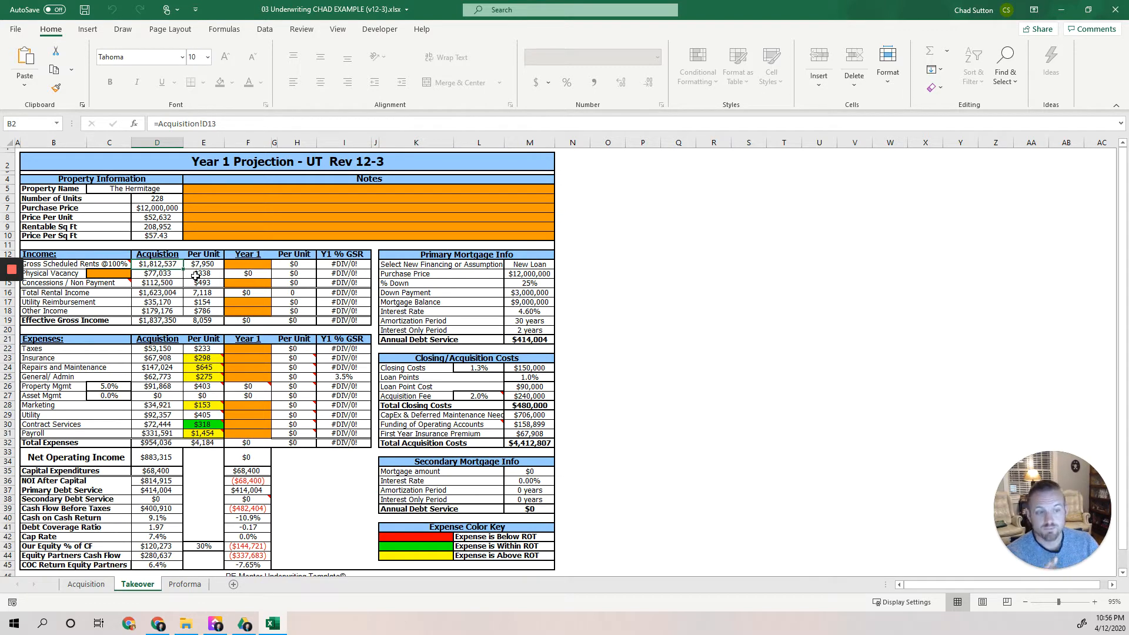
Step: Enter the formula =D6/3*140*12 for the Year 1 gross scheduled rents in F13 of the Takeover sheet
left_click(250, 265)
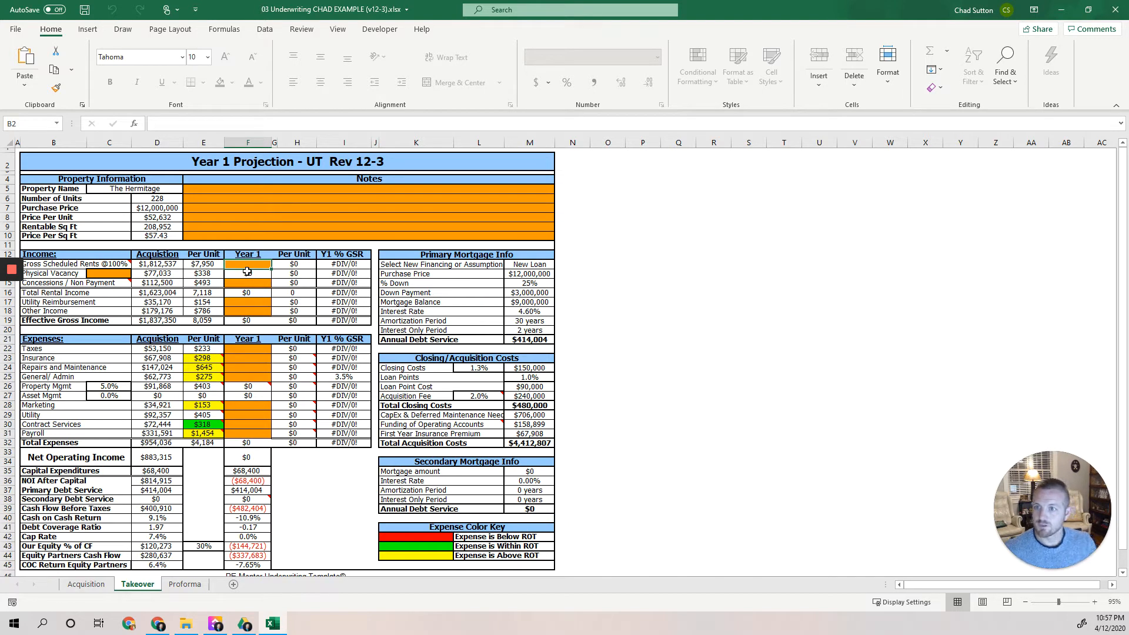
type("=")
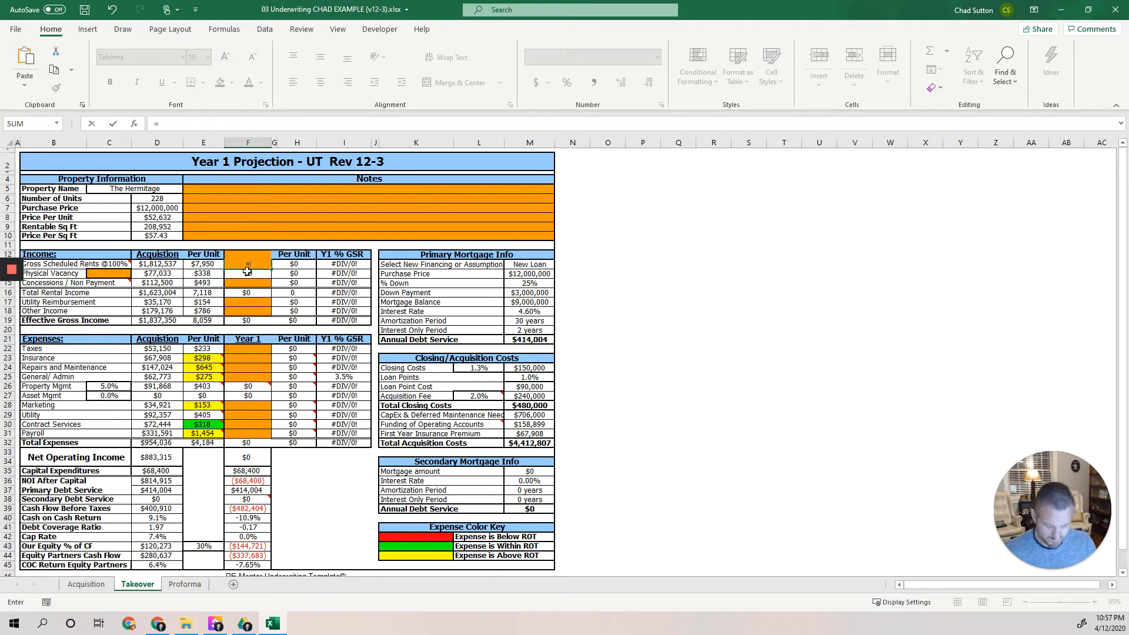
left_click(152, 199)
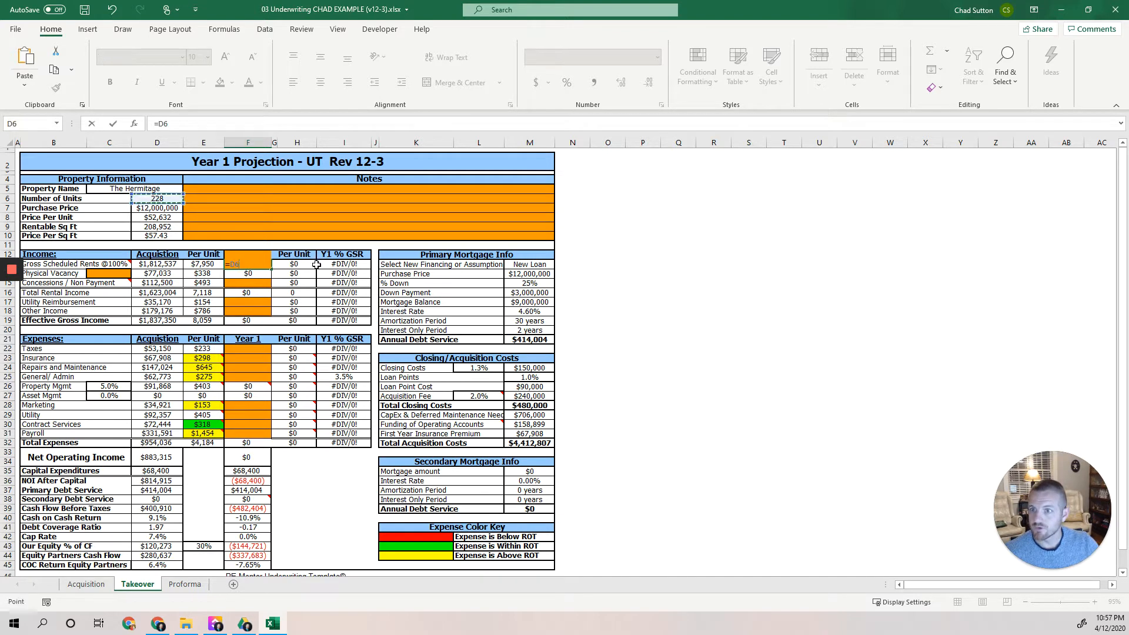
type("/")
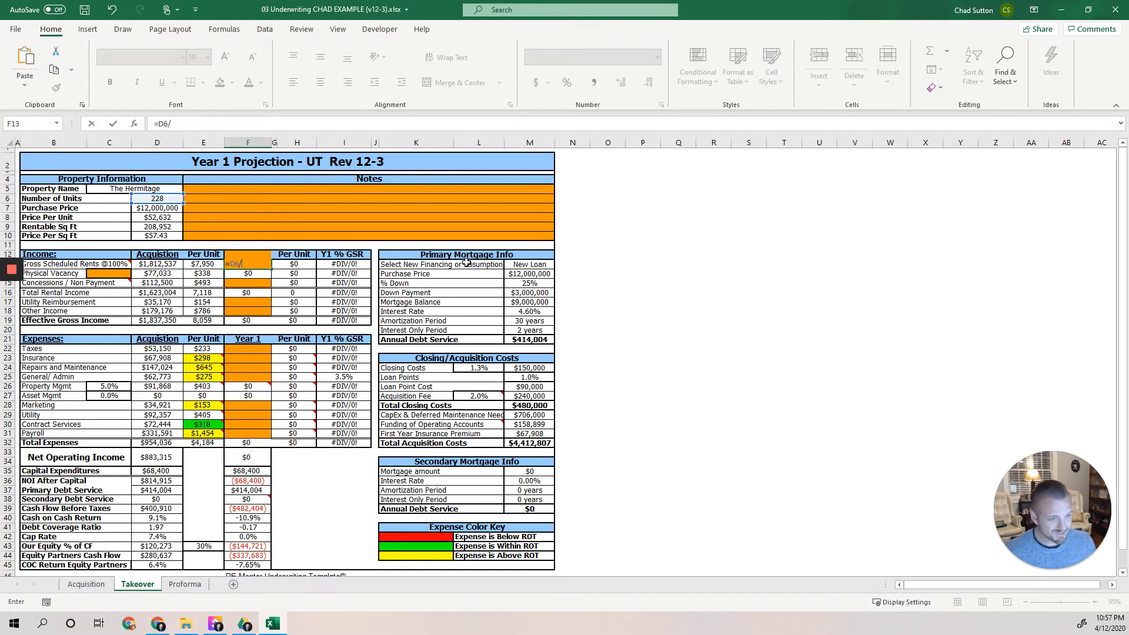
type("3")
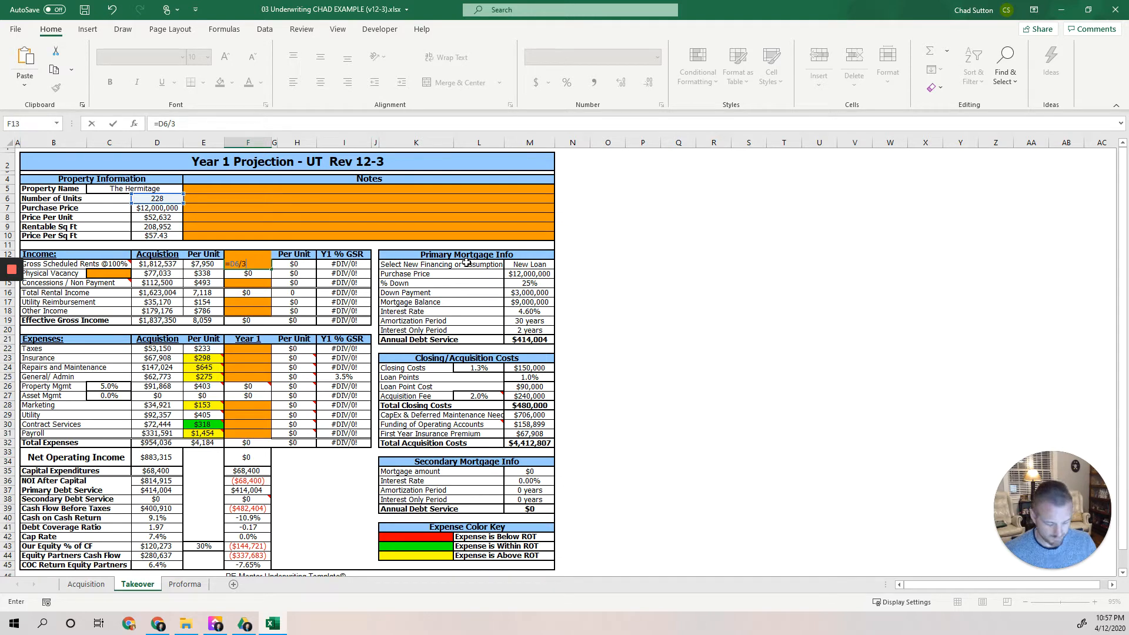
type("*140")
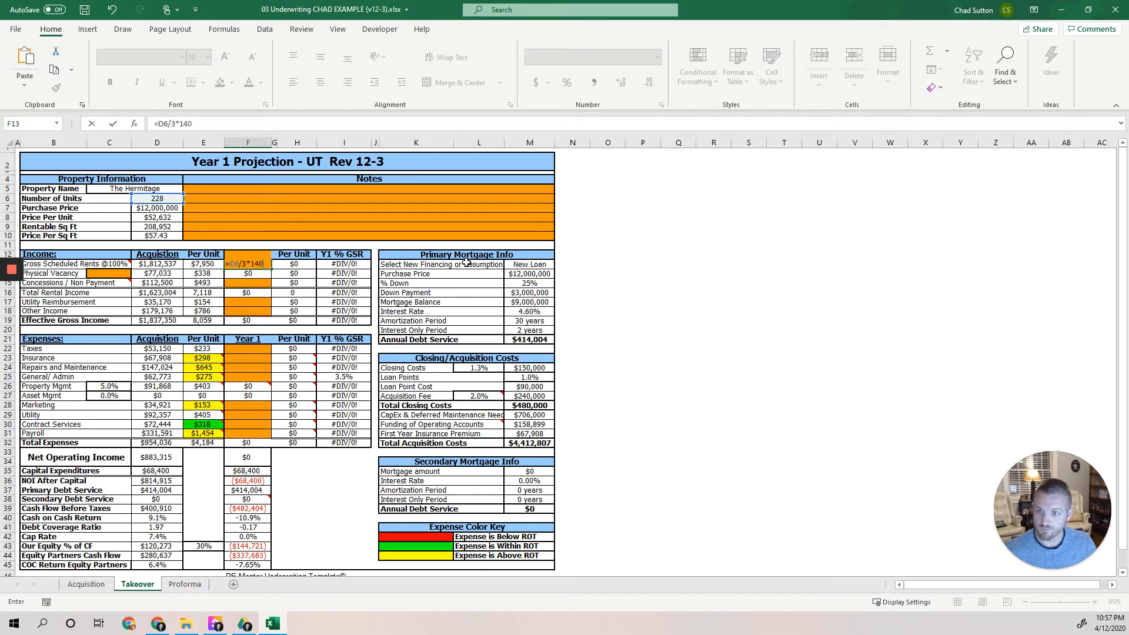
type("*")
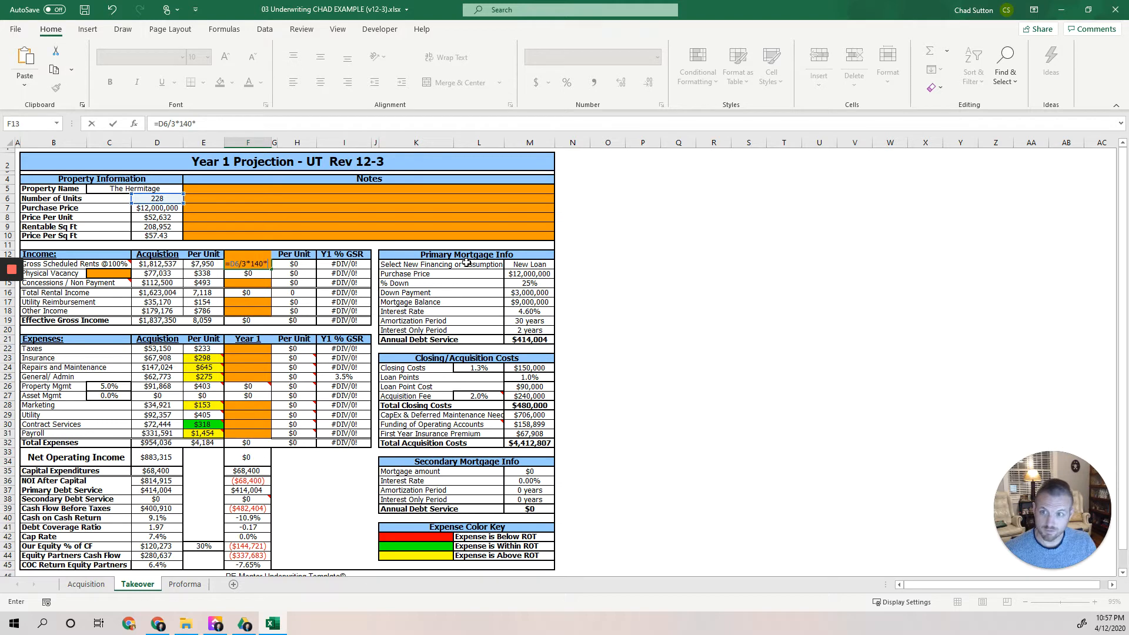
type("12")
key("Return")
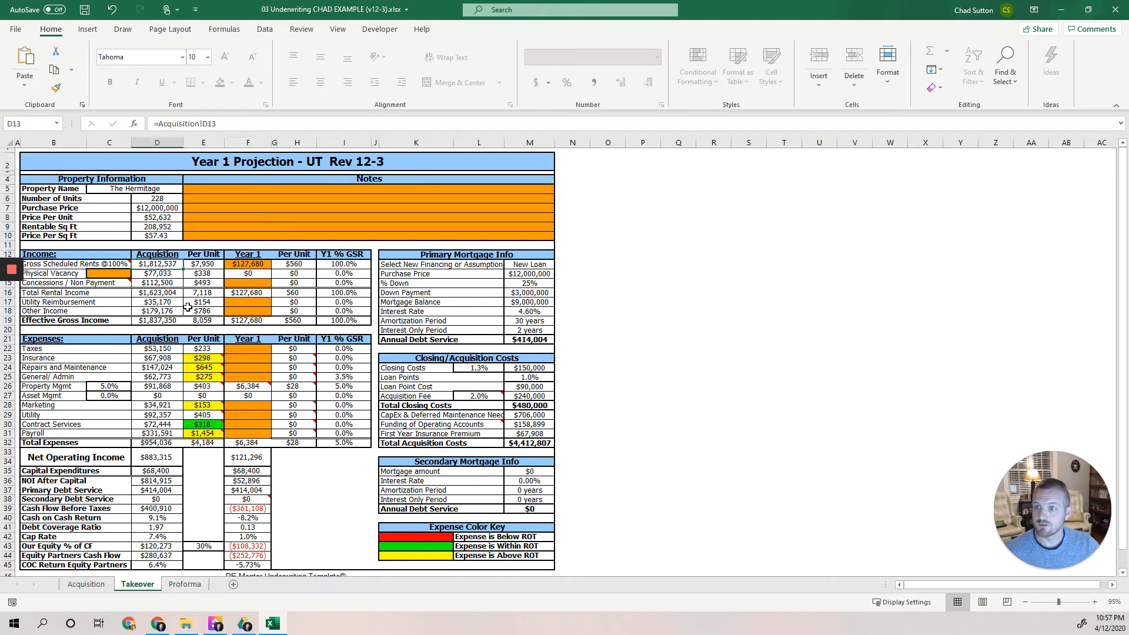
Step: Add the acquisition gross scheduled rents to the Year 1 rents formula in F13, making it =D6/3*140*12+D13
left_click(254, 266)
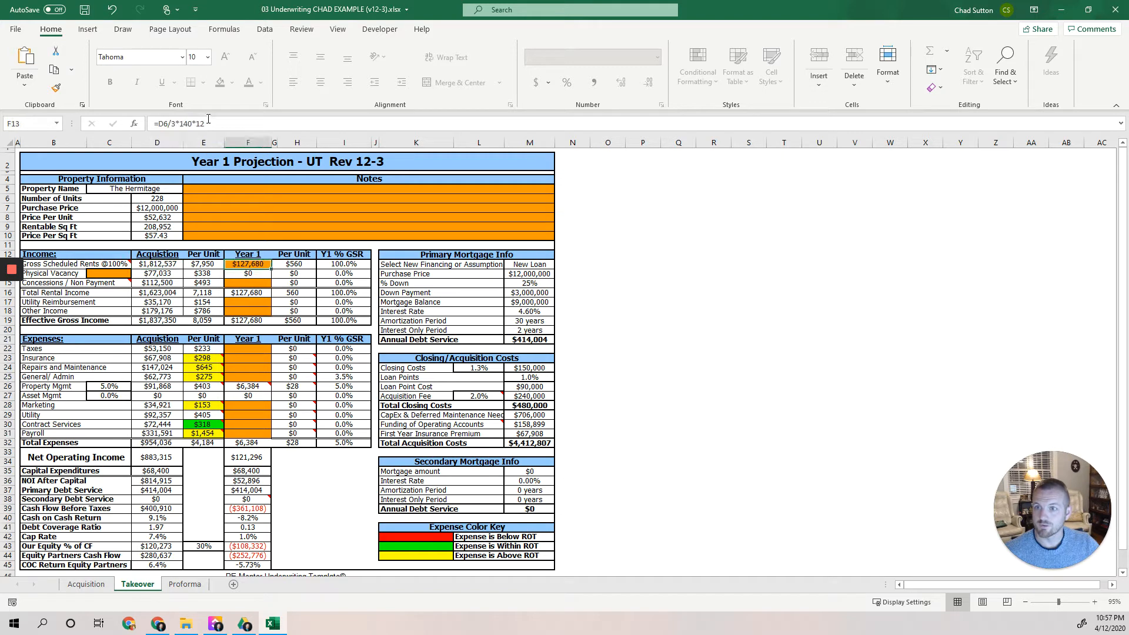
left_click(249, 124)
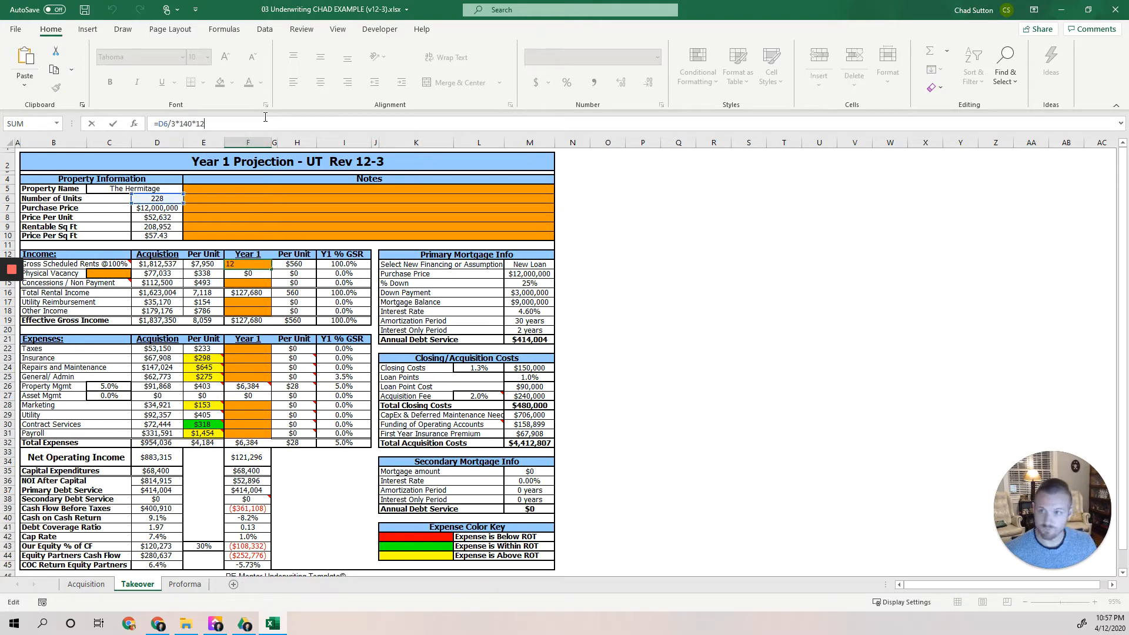
type("+")
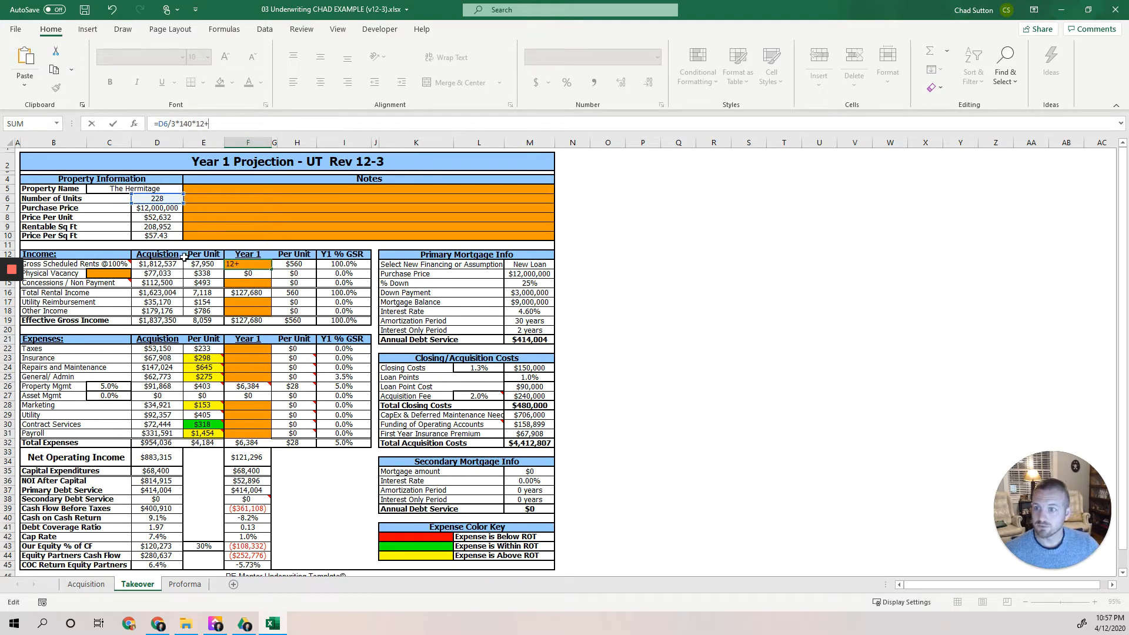
left_click(154, 264)
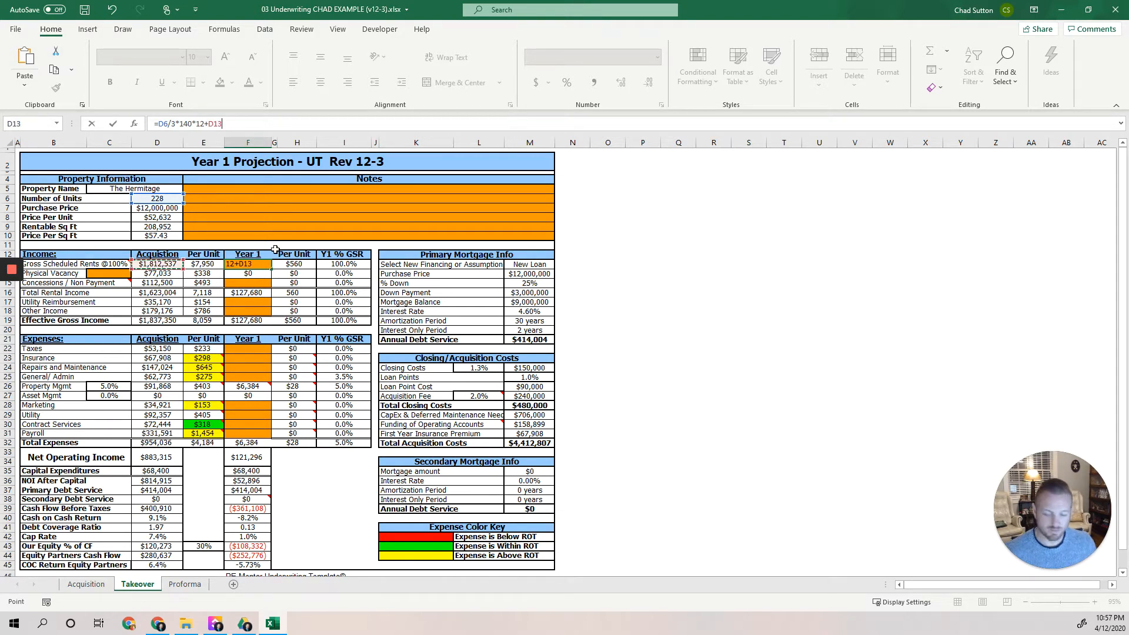
key("Return")
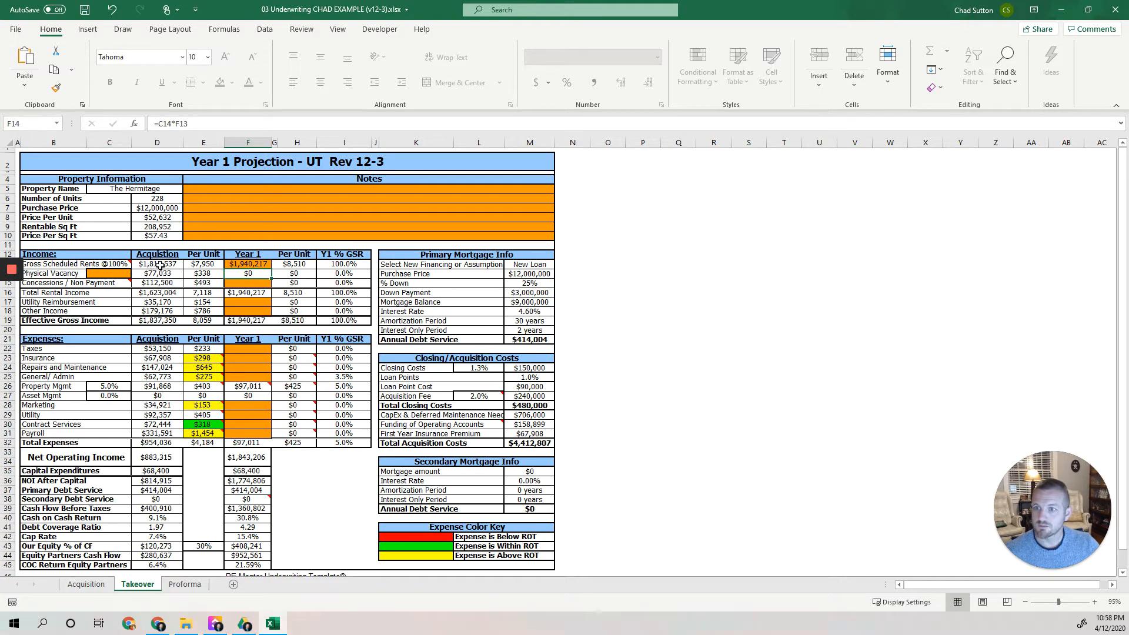
Step: Check the Year 1 gross scheduled rents against the acquisition rents and save the workbook
left_click(246, 264)
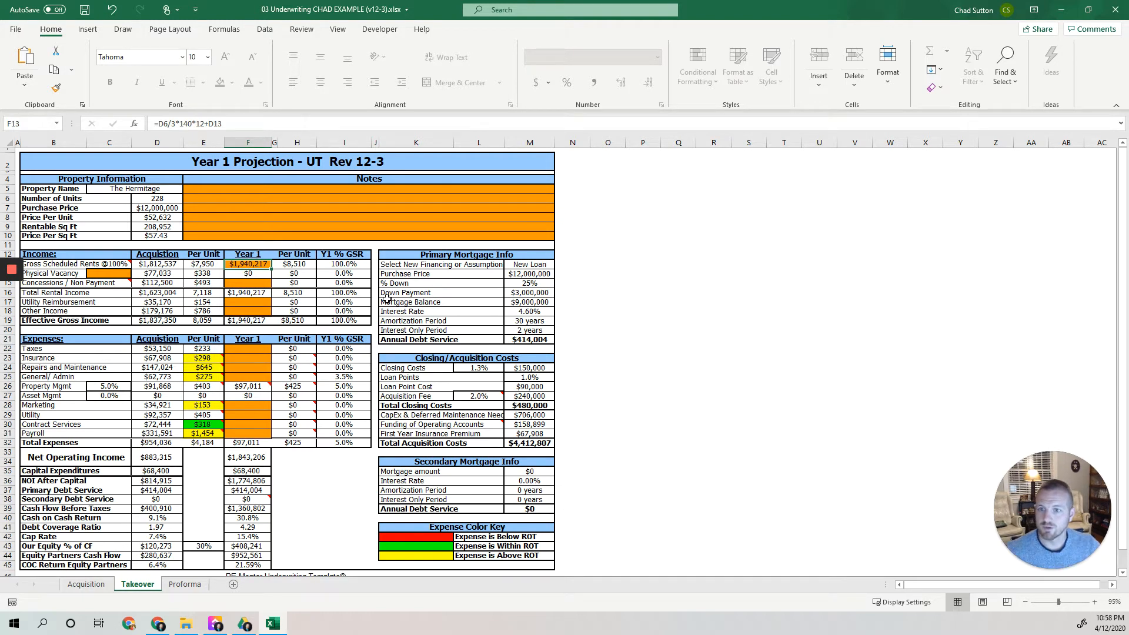
left_click(155, 264)
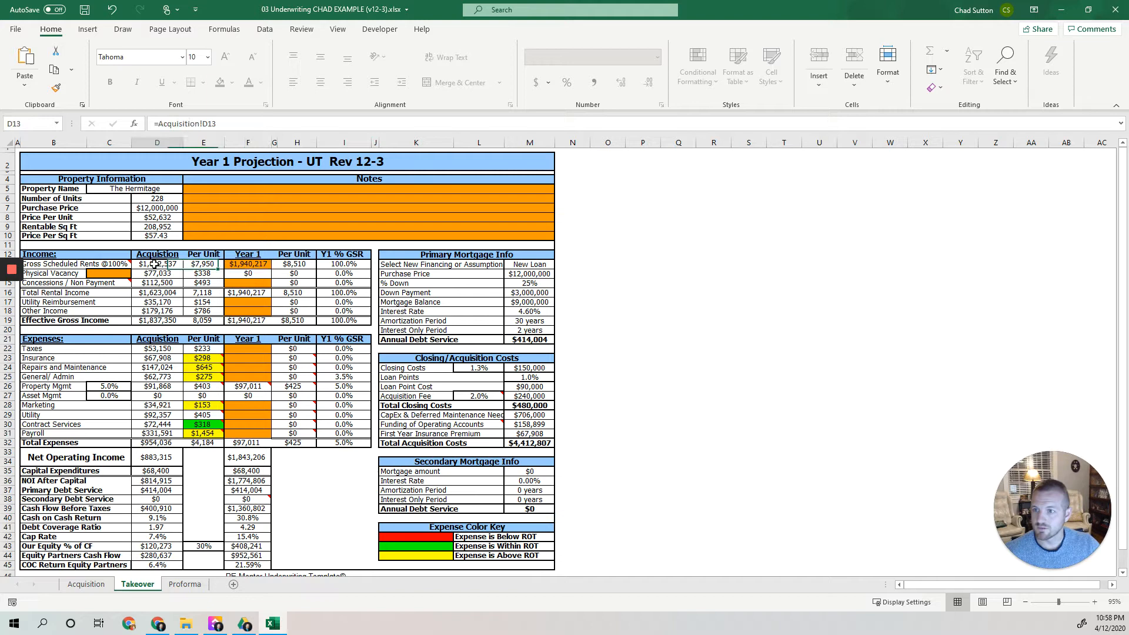
left_click(246, 265)
key("ctrl+s")
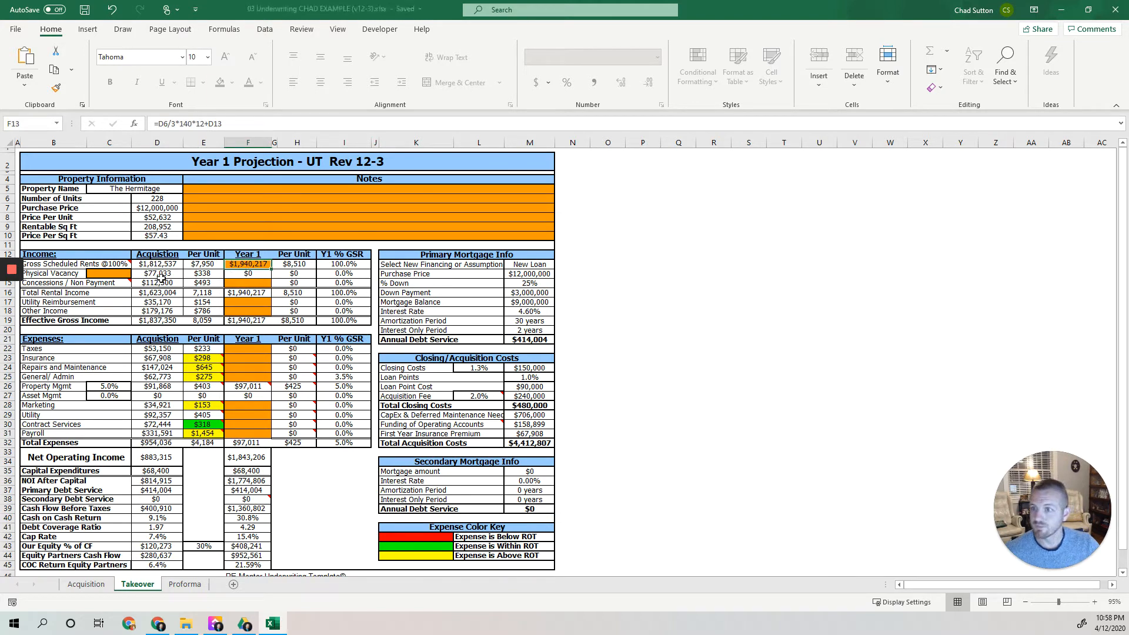
Step: Check the physical vacancy rate on the Acquisition sheet and set the Takeover sheet's physical vacancy in C14 to 10%
left_click(114, 273)
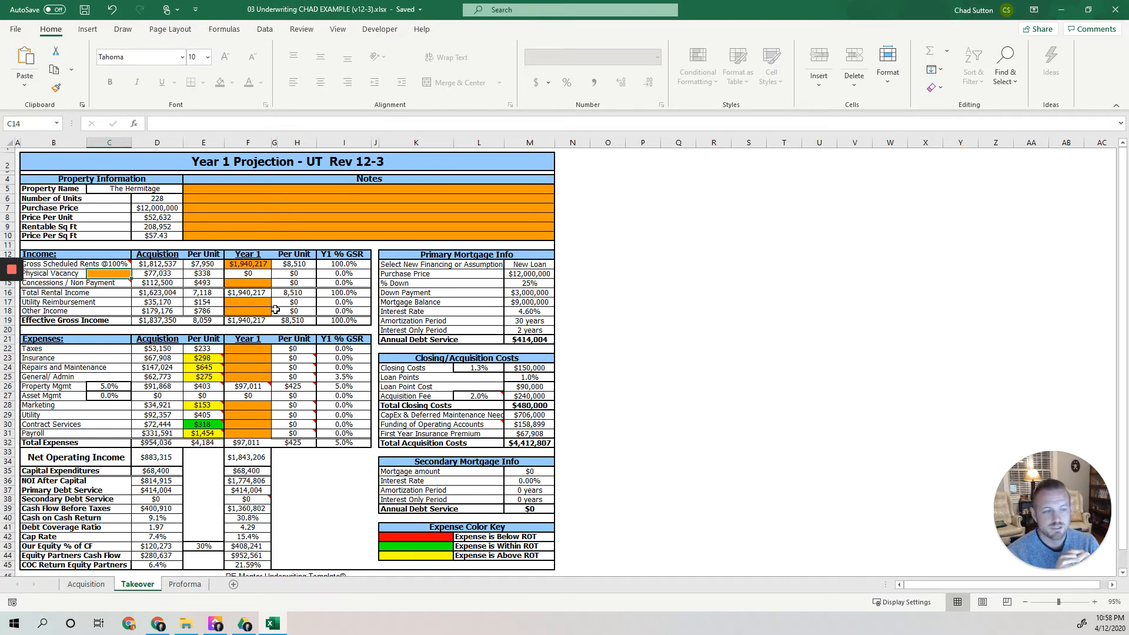
left_click(87, 584)
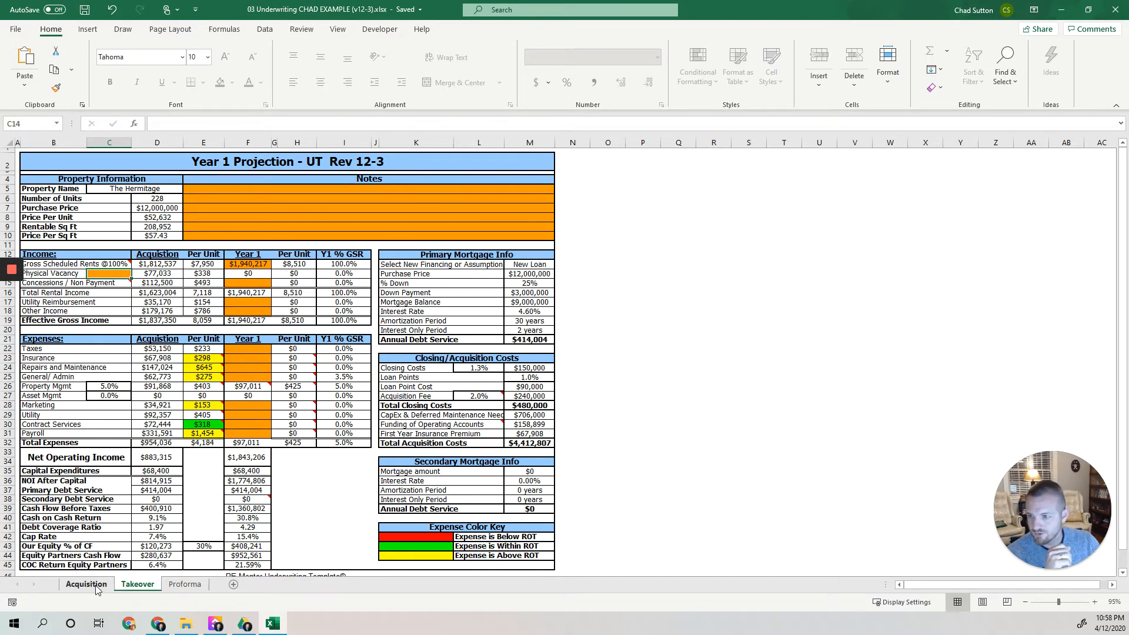
left_click(103, 274)
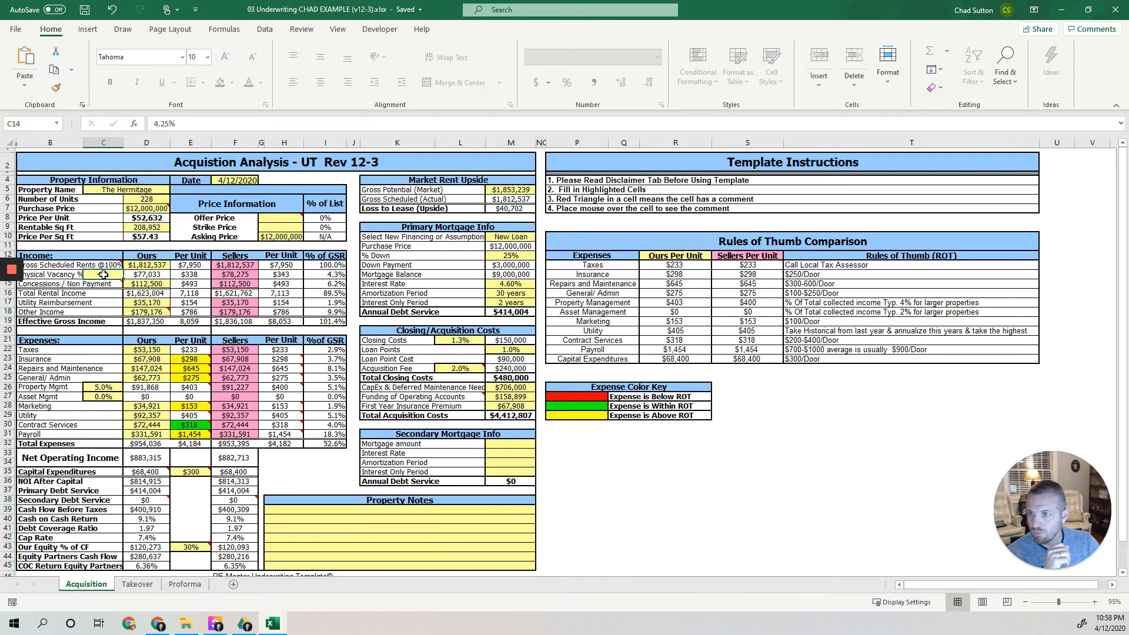
left_click(144, 585)
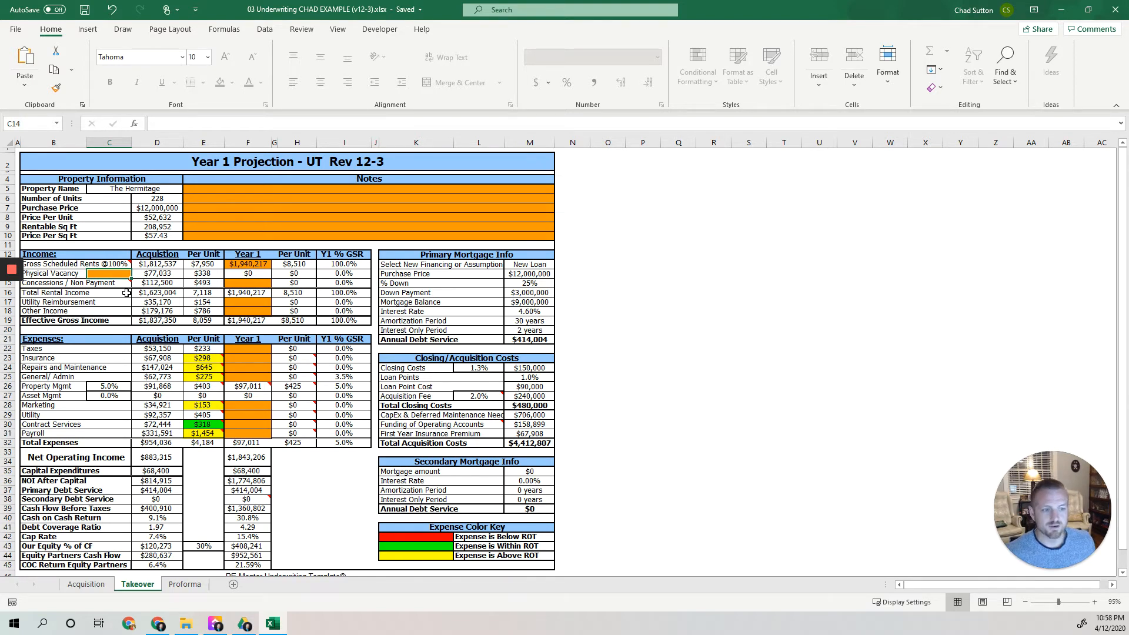
type("10")
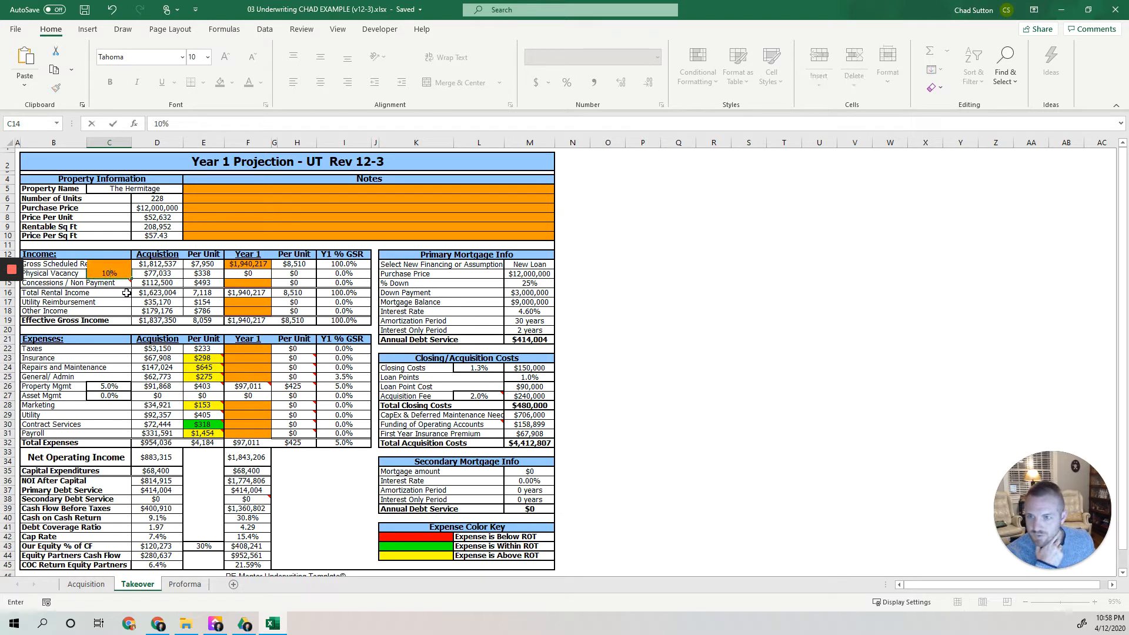
key("Return")
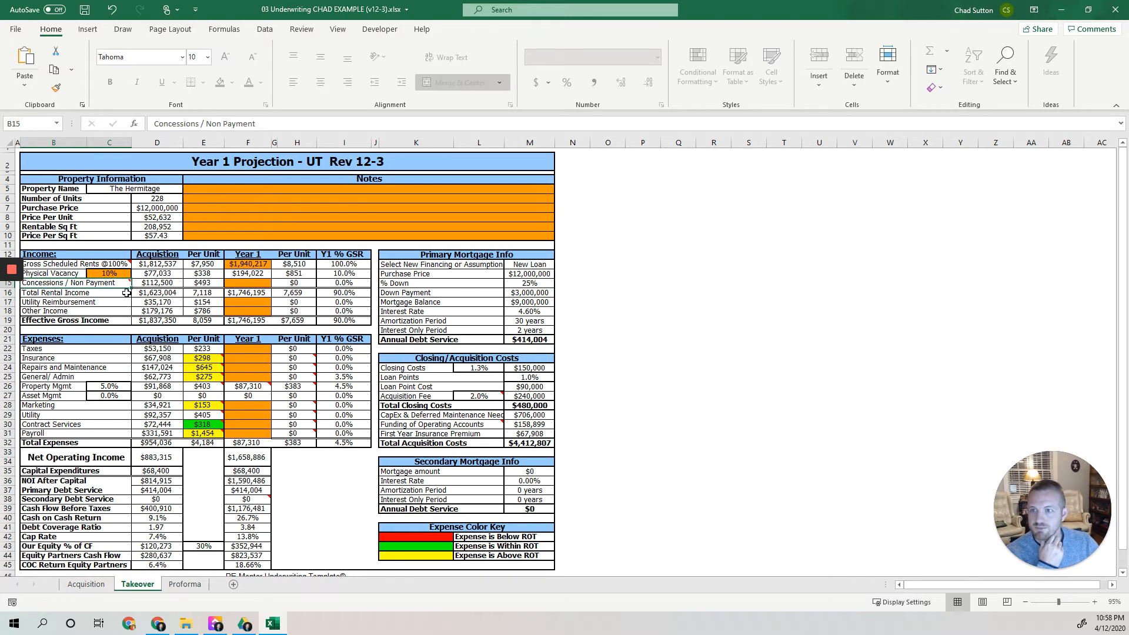
Step: Compare the acquisition and Year 1 physical vacancy amounts on the Takeover sheet and save the workbook
left_click(164, 274)
left_click(244, 273)
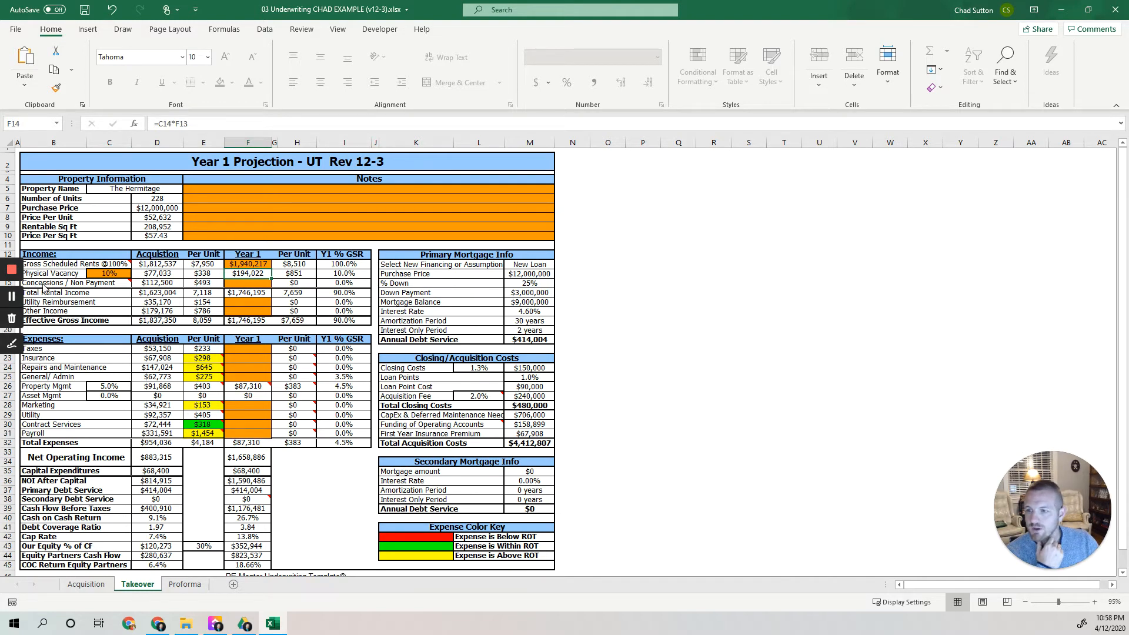
mouse_move(64, 287)
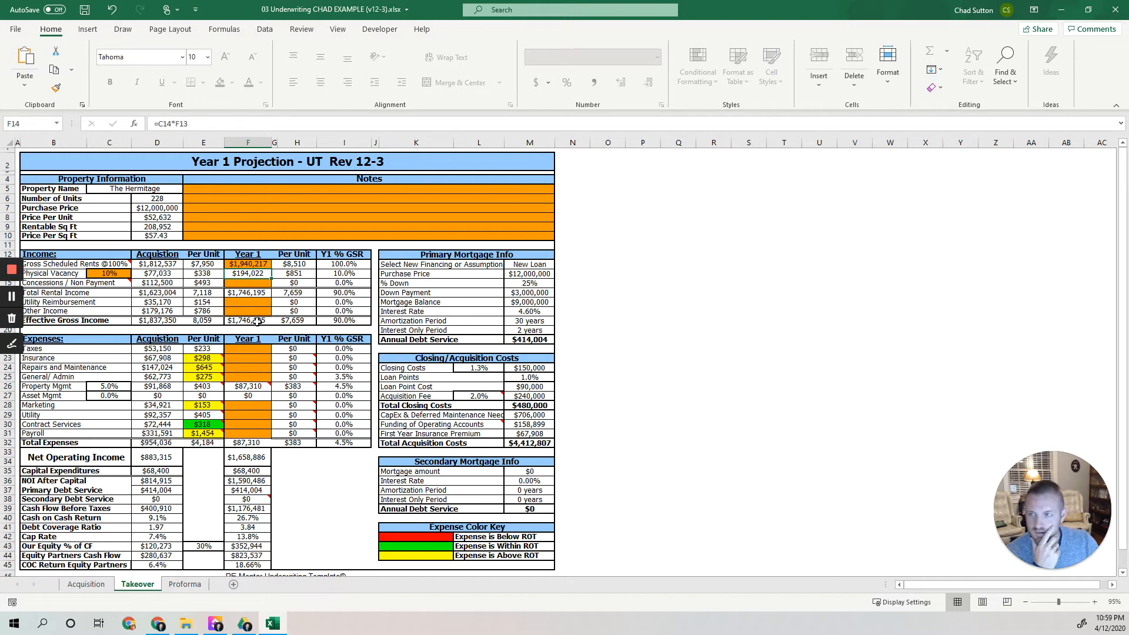
left_click(85, 9)
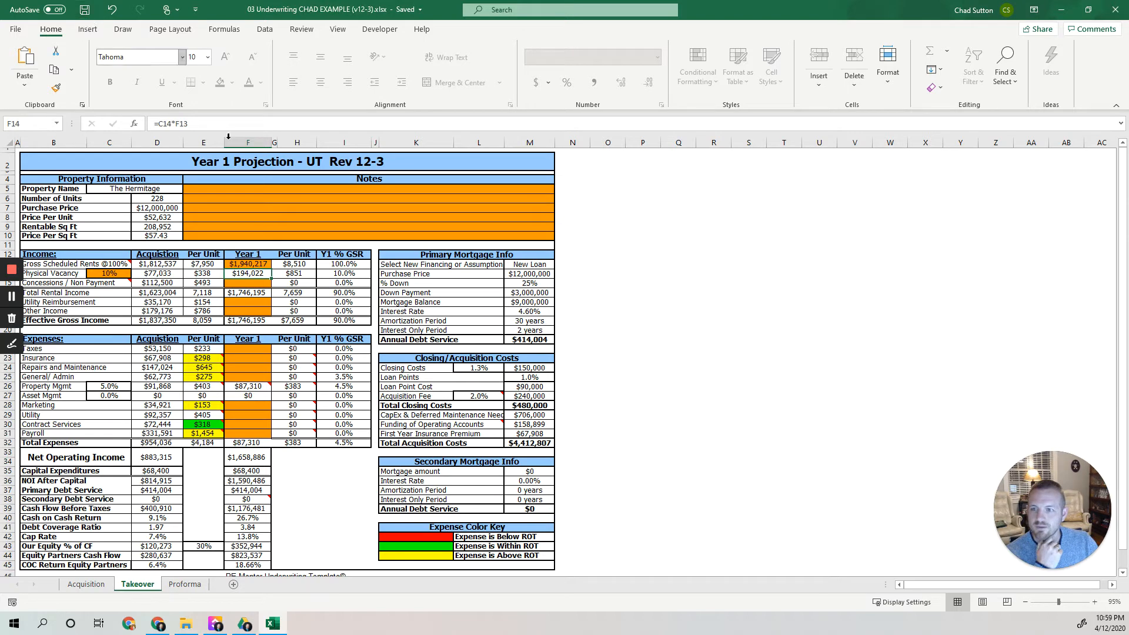
Step: Enter 80,000 for the Year 1 concessions / non payment in F15 and save the workbook
left_click(259, 283)
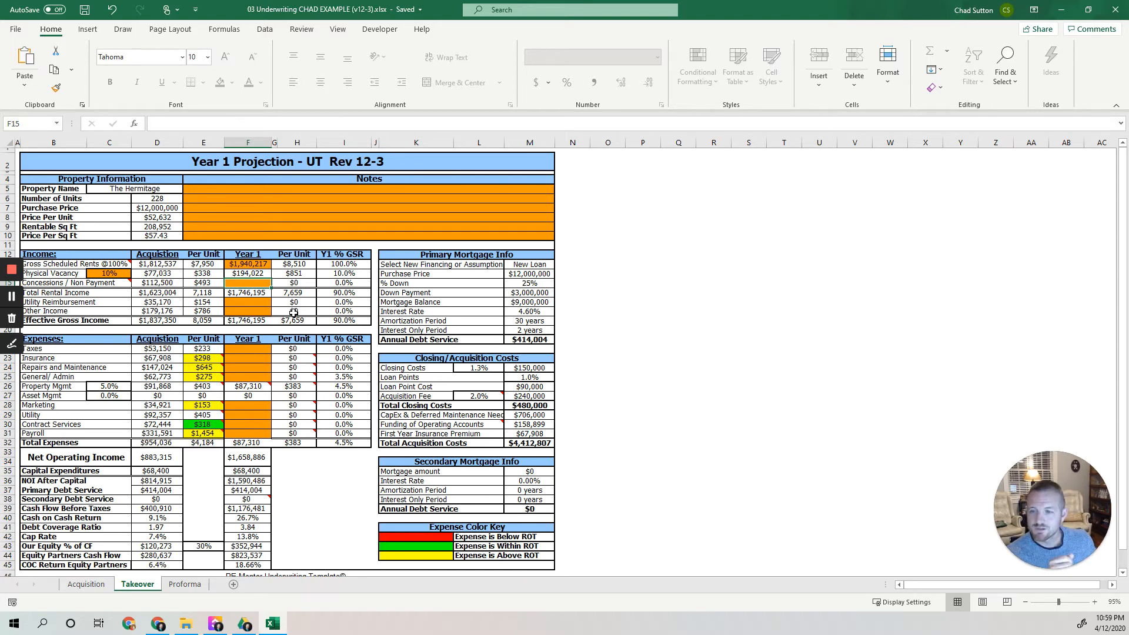
type("80")
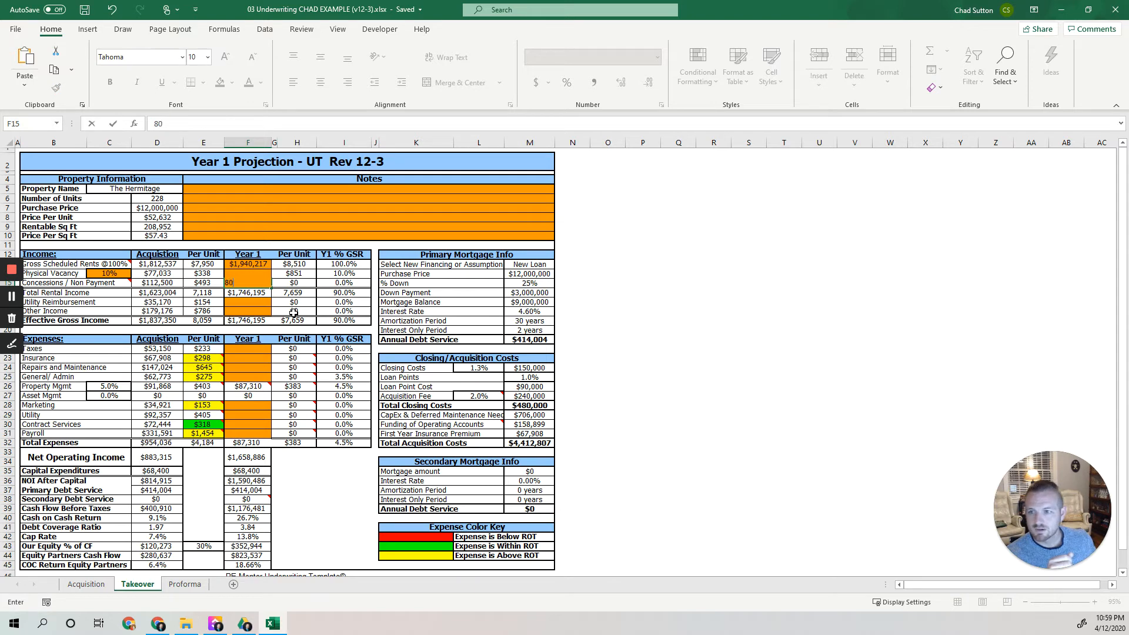
type(",000")
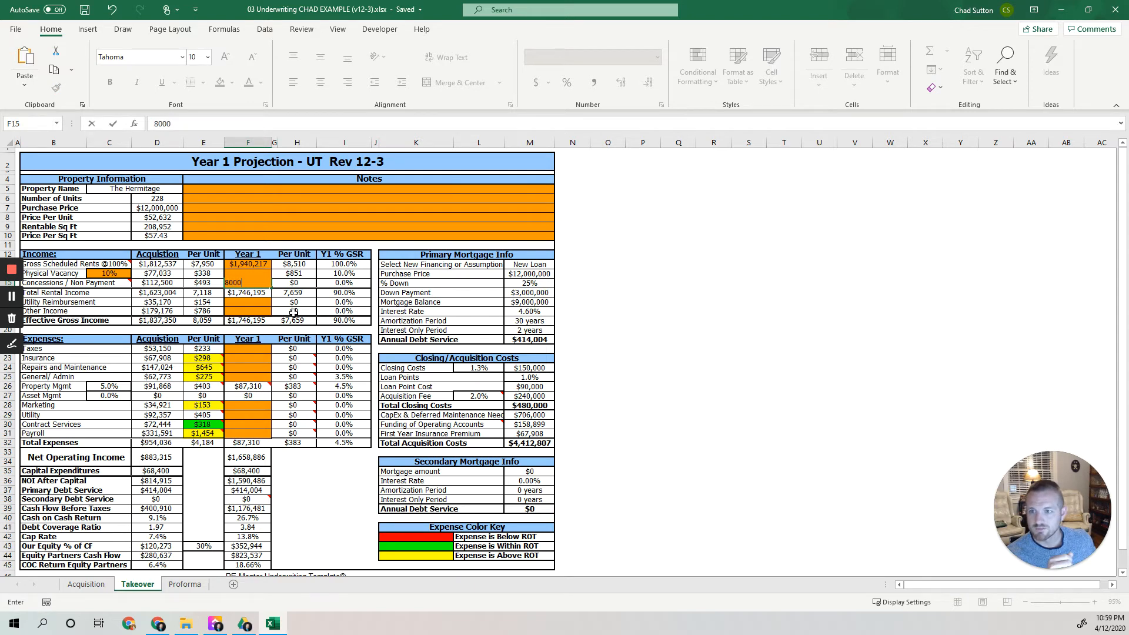
key("Return")
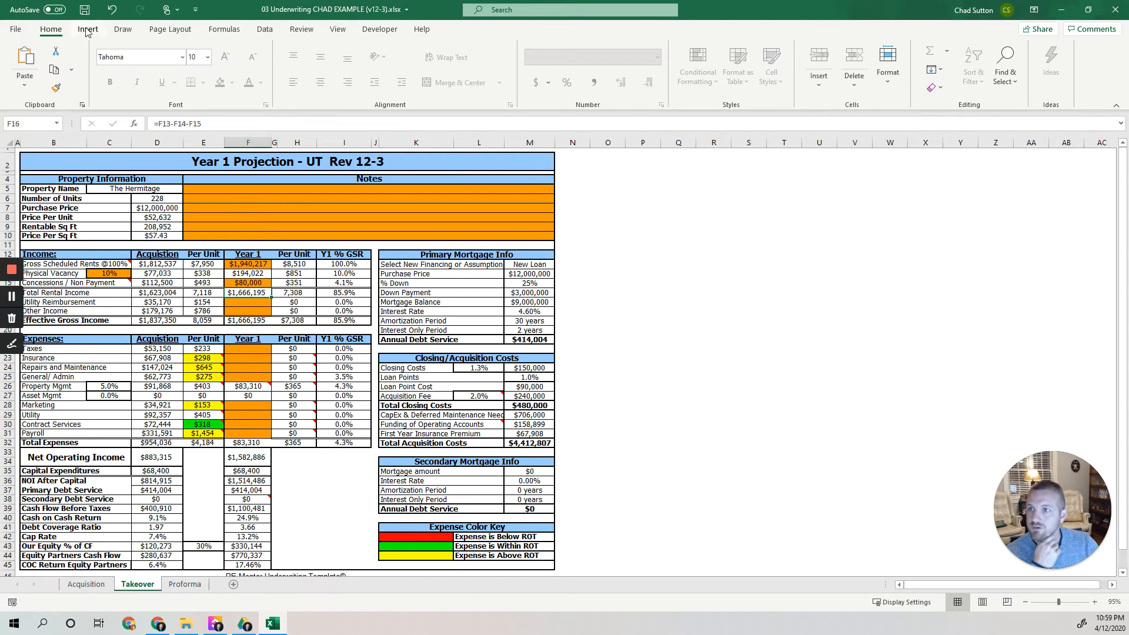
left_click(84, 9)
left_click_drag(244, 264, 53, 274)
Step: Enter the formula =D29*0.9 for the Year 1 utility reimbursement in F17 and compare it with the acquisition reimbursement
left_click(254, 301)
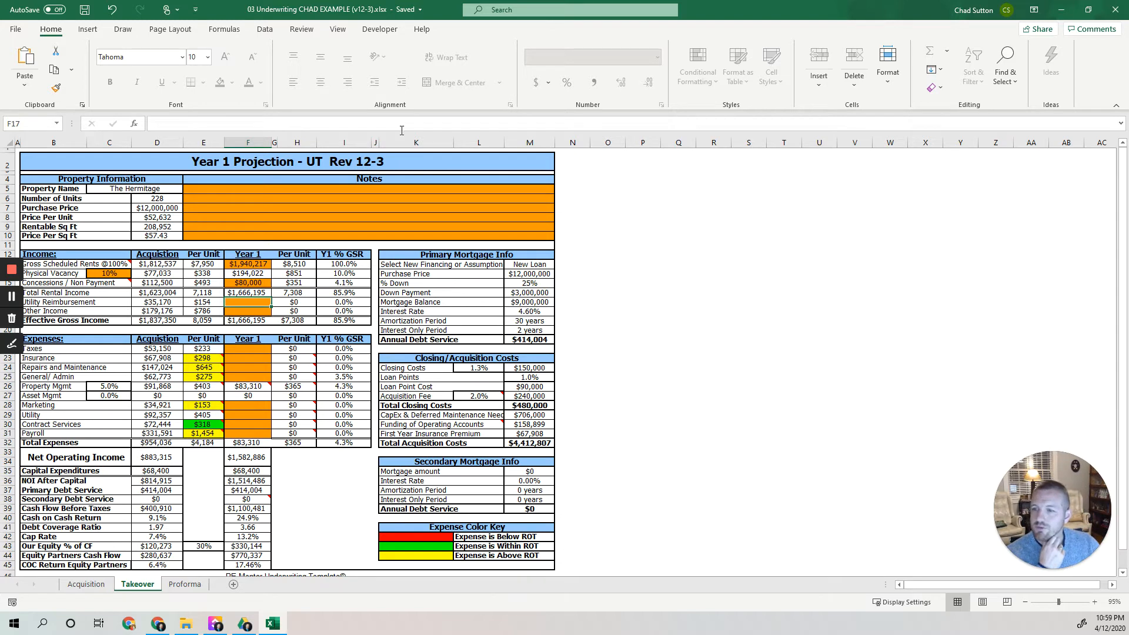
left_click(168, 304)
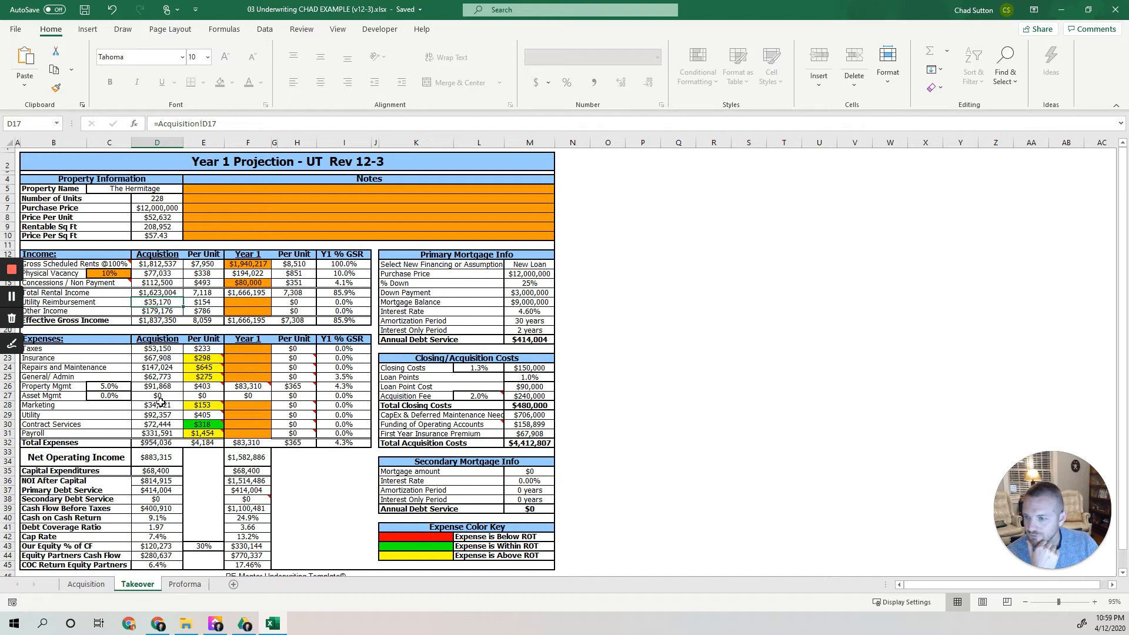
left_click(173, 418)
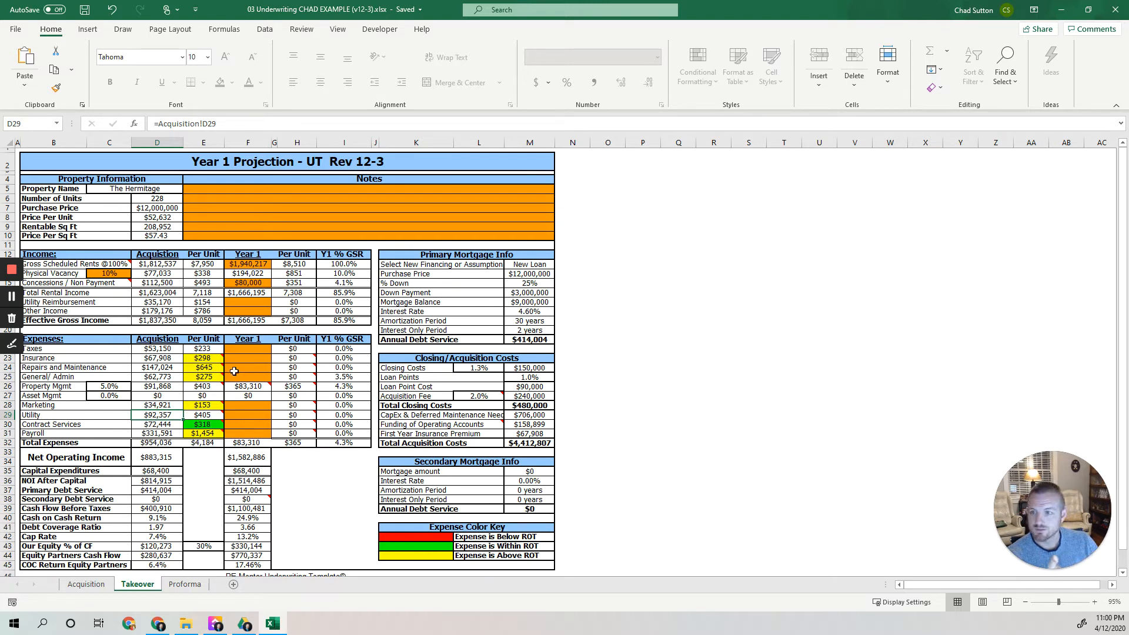
left_click(258, 301)
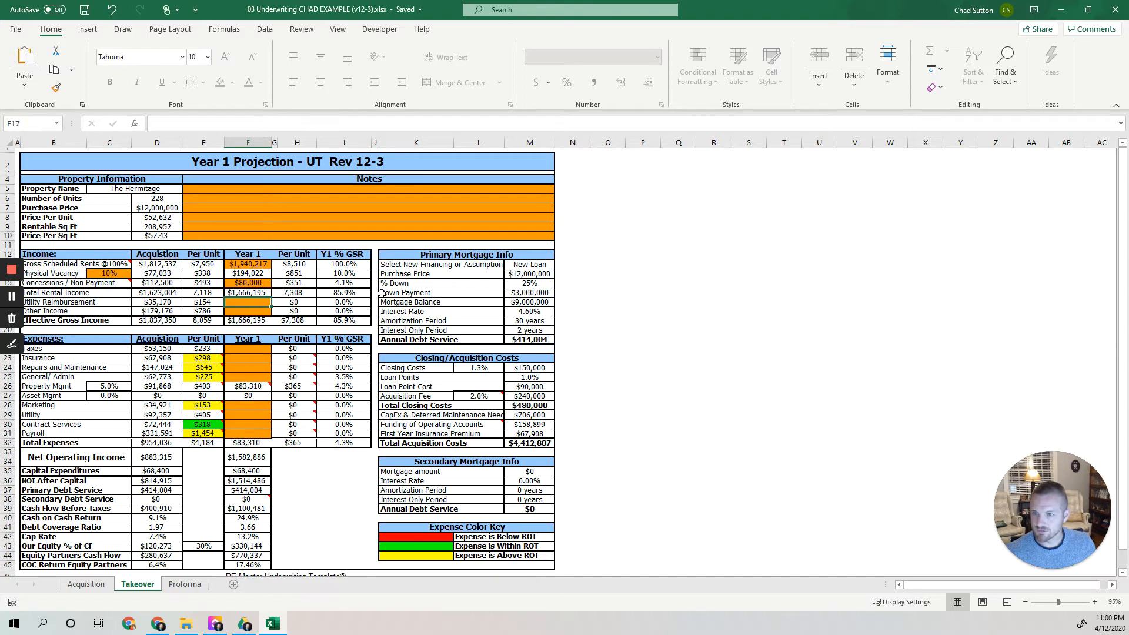
type("=")
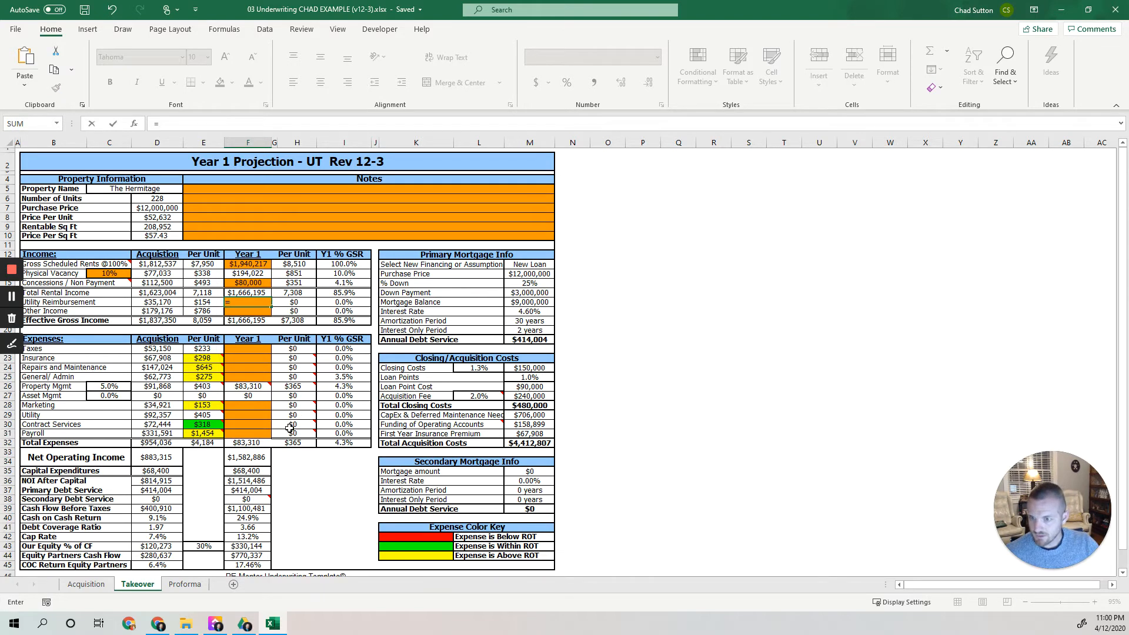
left_click(160, 415)
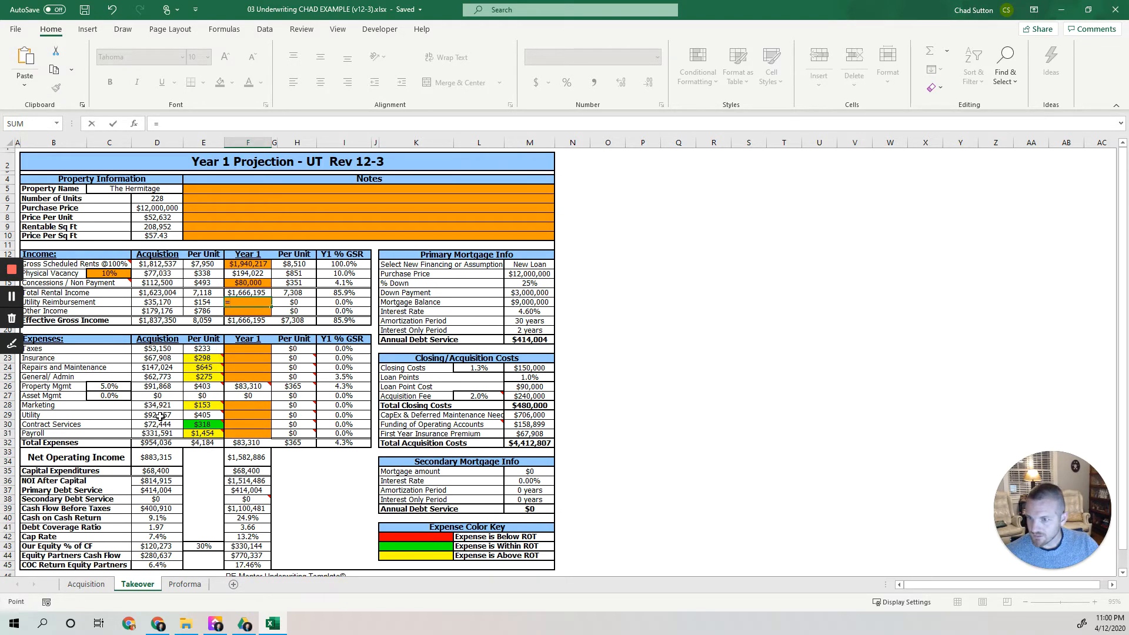
type("*0.9")
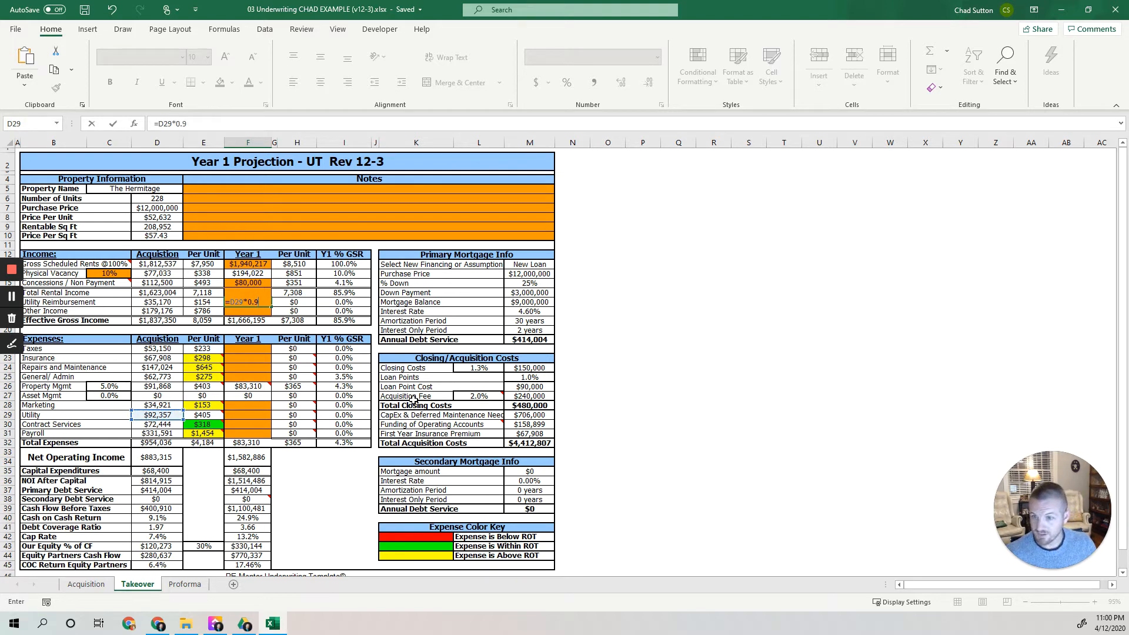
key("Return")
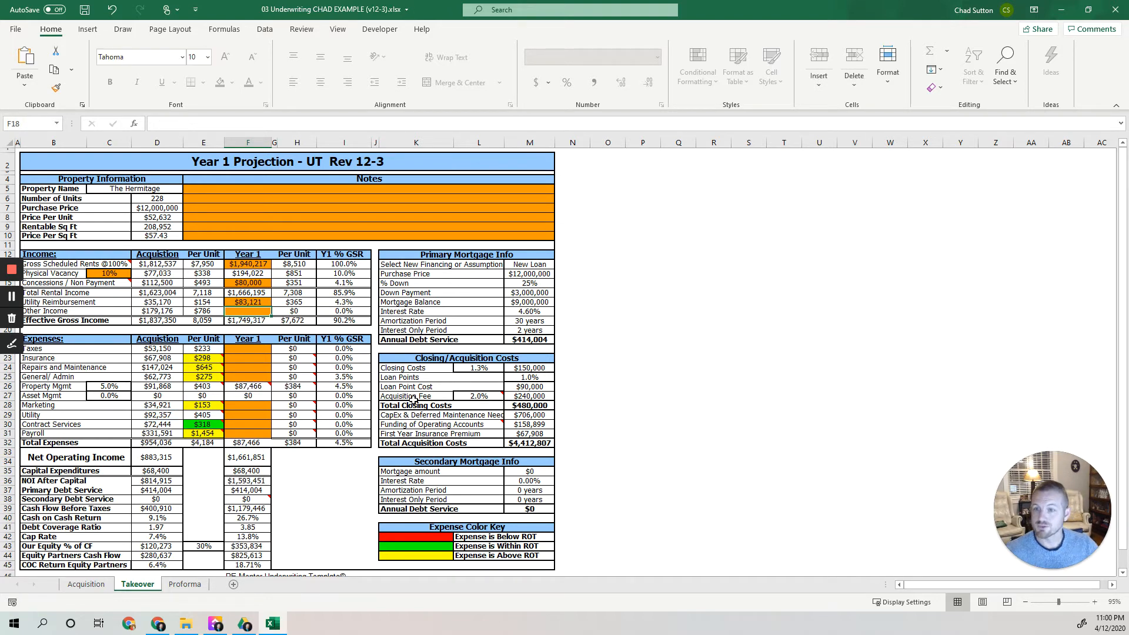
left_click(160, 302)
left_click_drag(160, 302, 248, 302)
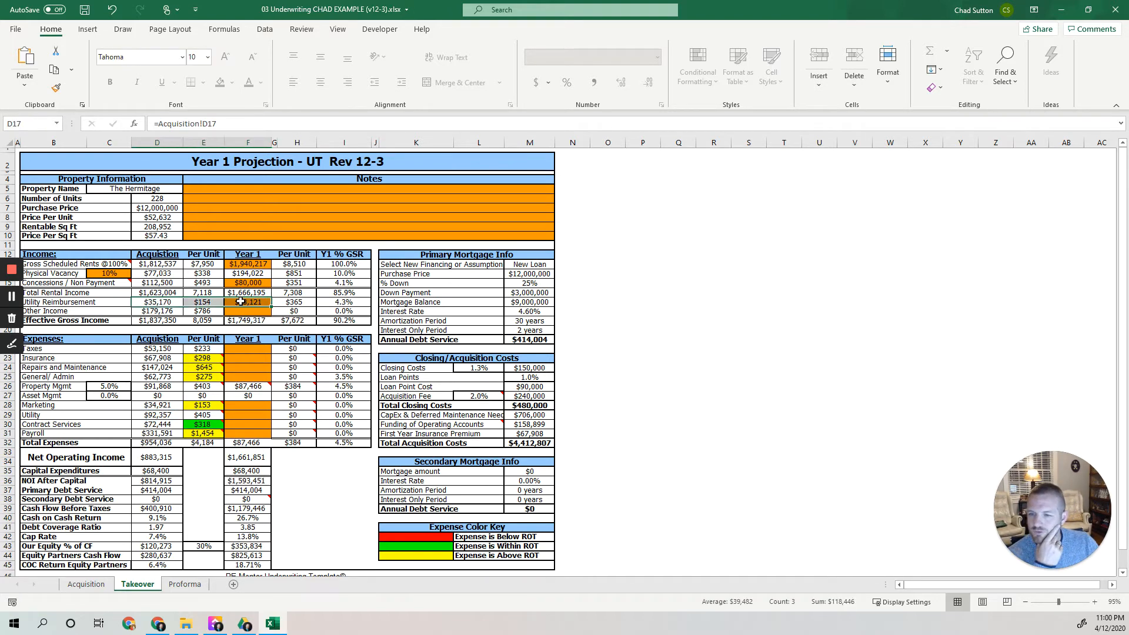
left_click(248, 302)
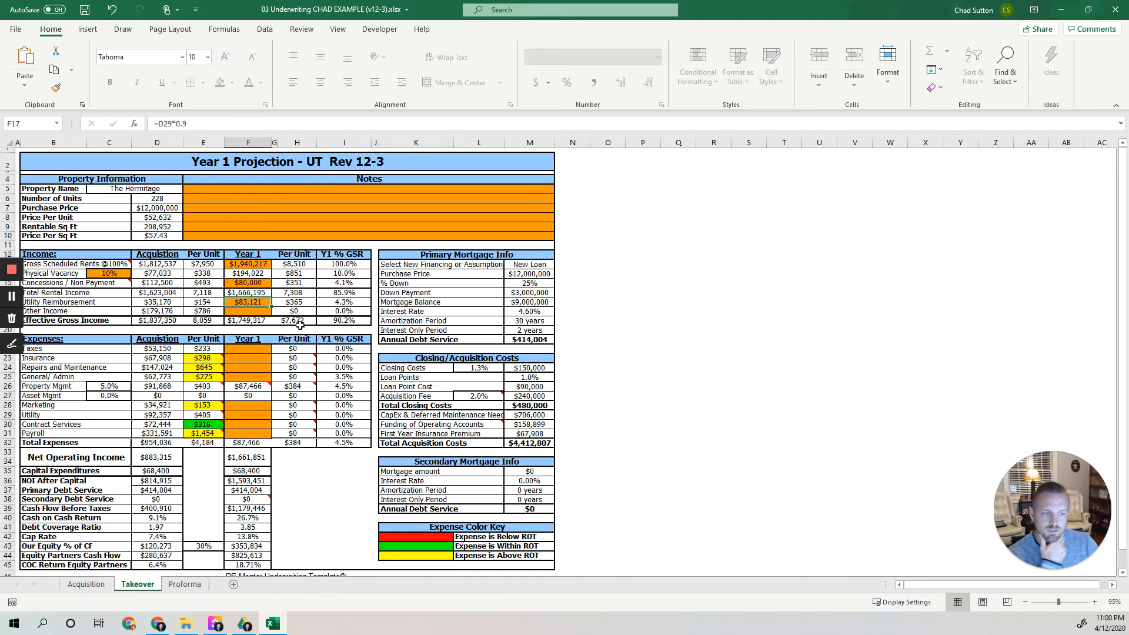
Step: Carry the acquisition other income into Year 1 with =D18 in F18 and save the workbook
left_click(245, 311)
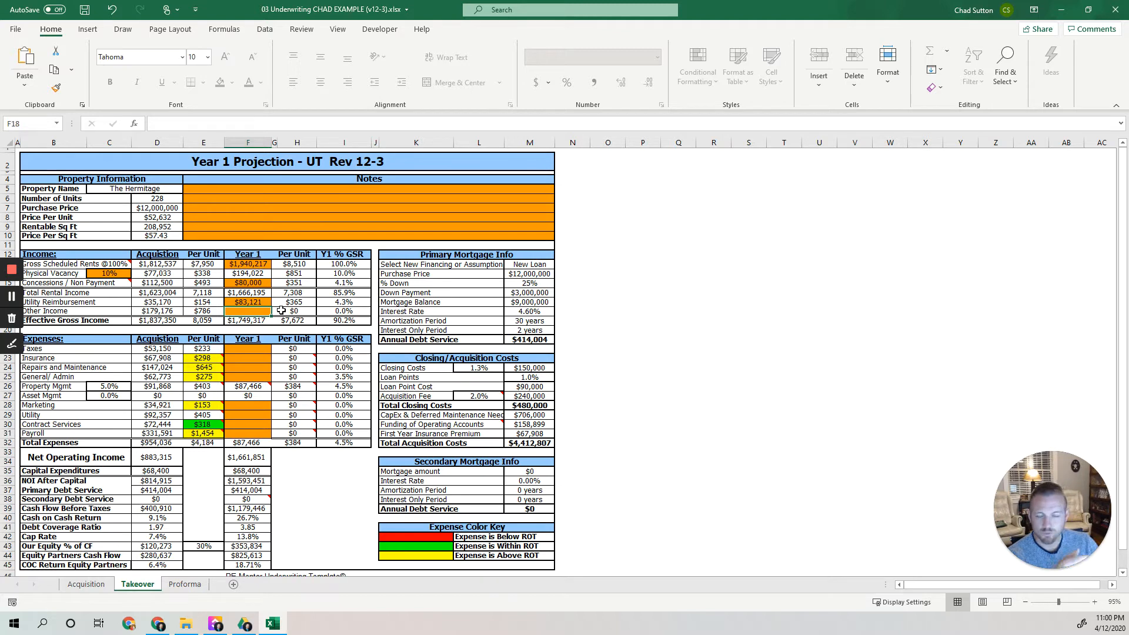
left_click_drag(81, 311, 253, 313)
left_click(253, 313)
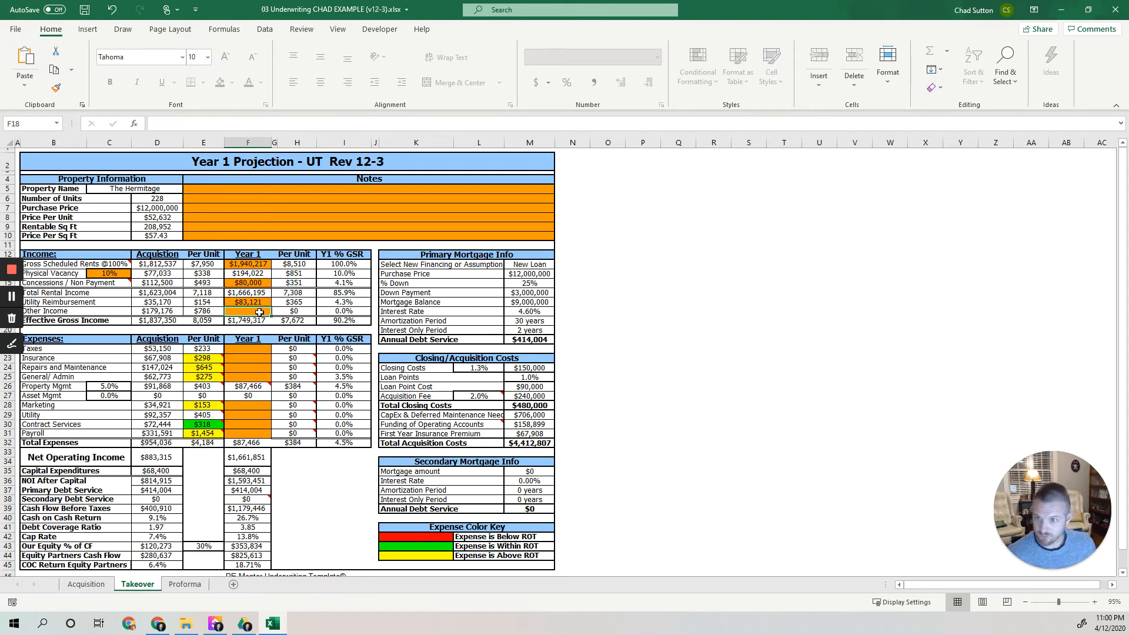
type("=d18")
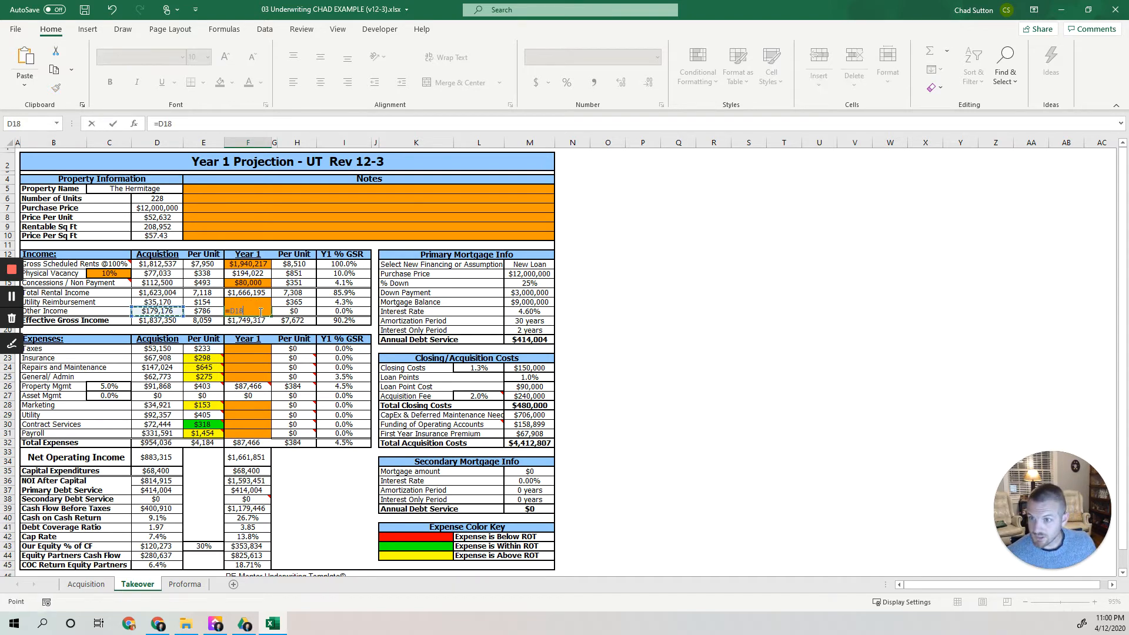
key("Return")
key("ctrl+s")
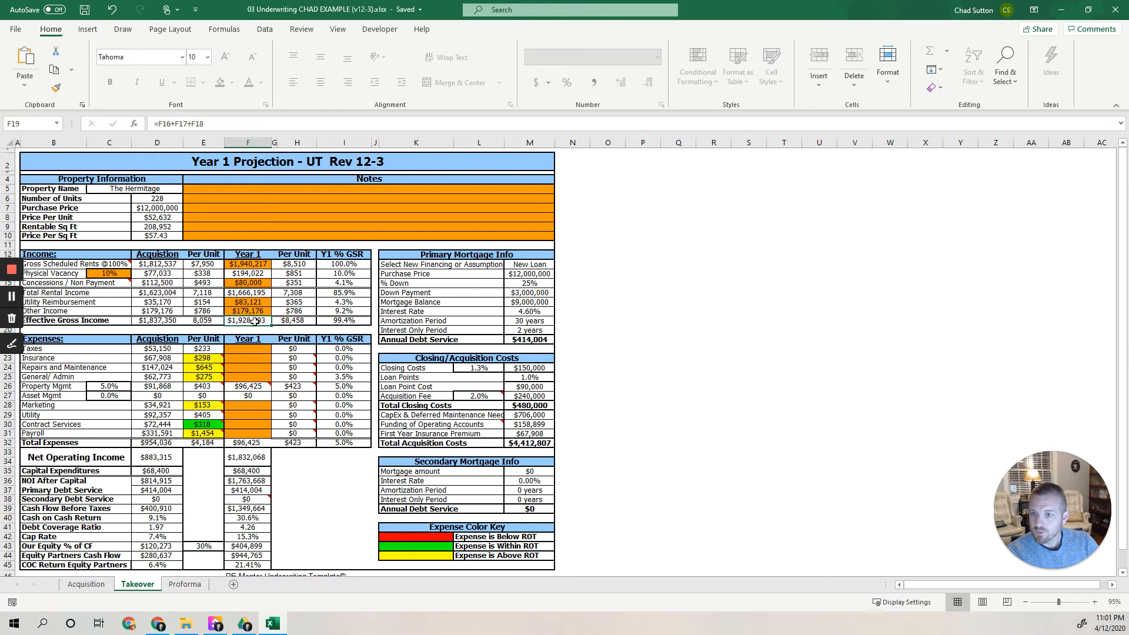
left_click_drag(250, 321, 167, 321)
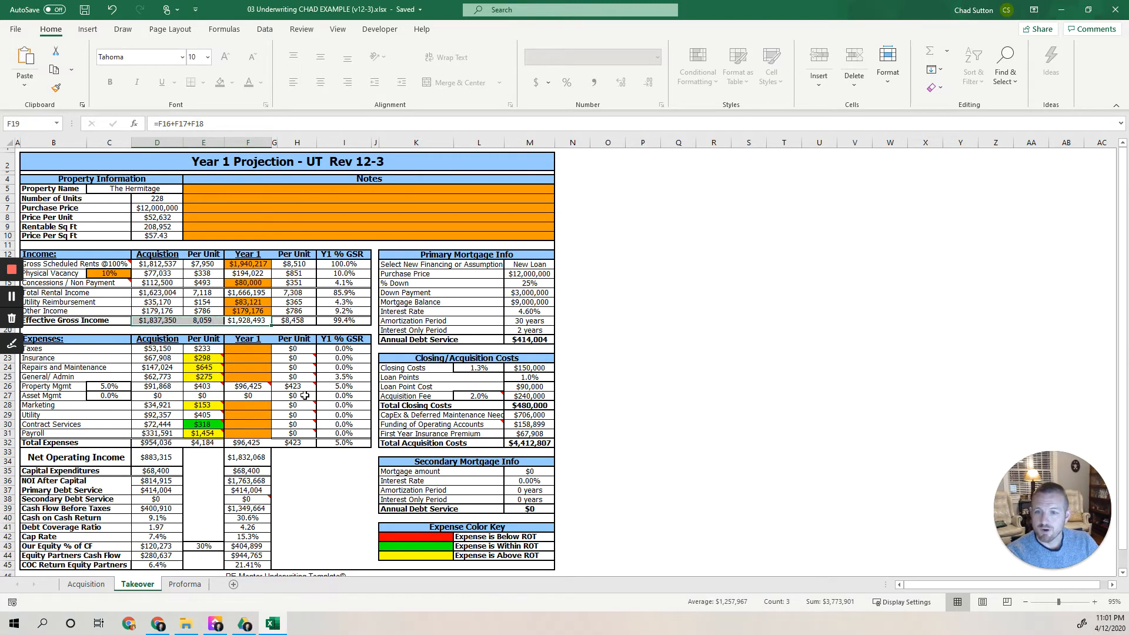
Step: Carry the acquisition taxes into the Year 1 expenses with =D22 in F22
left_click(237, 346)
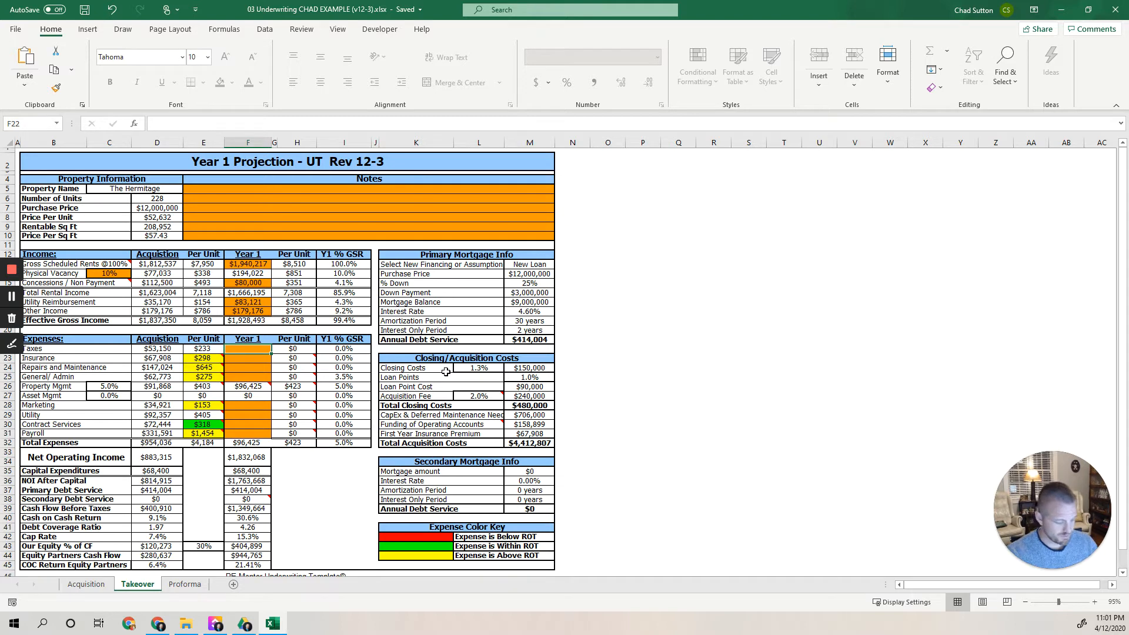
type("=d22")
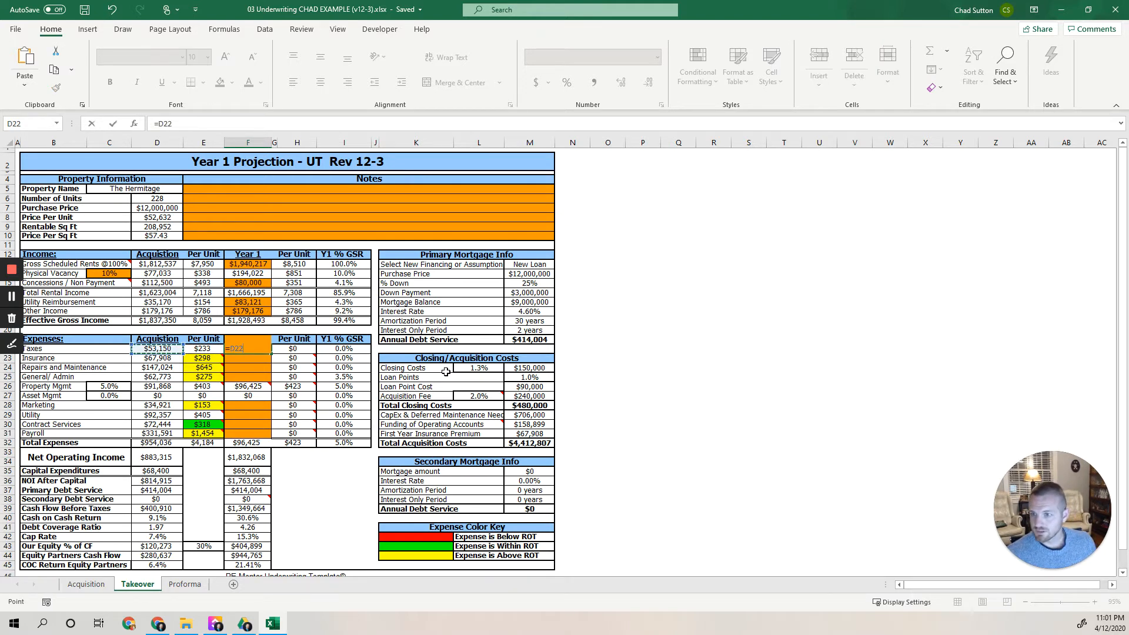
key("Return")
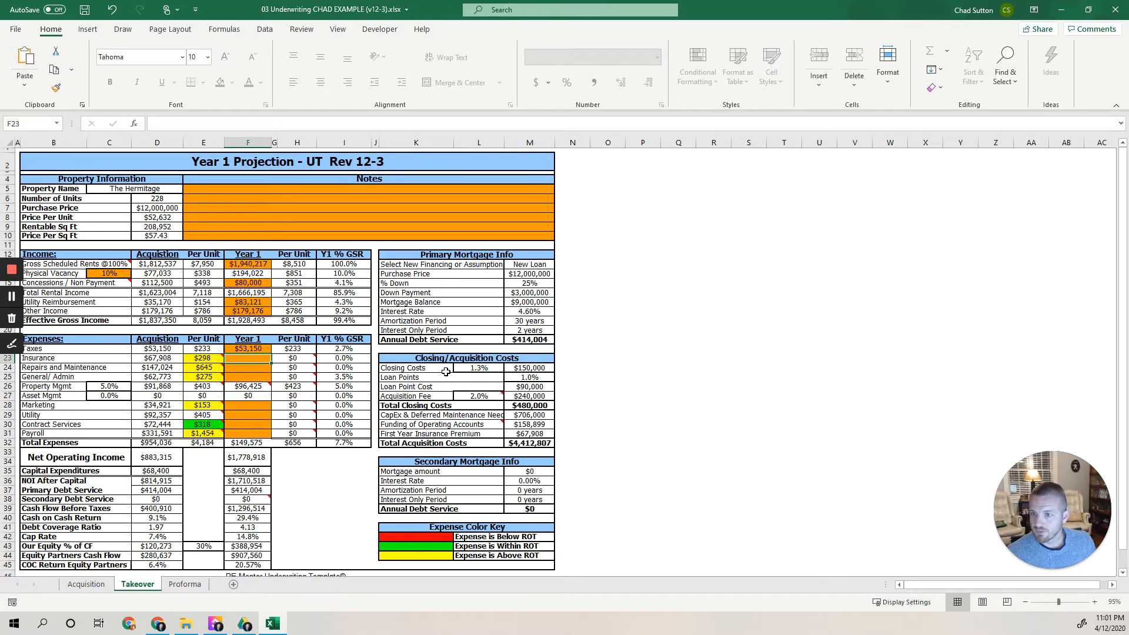
Step: Enter the formula =350*228 for the Year 1 insurance expense in F23
type("=")
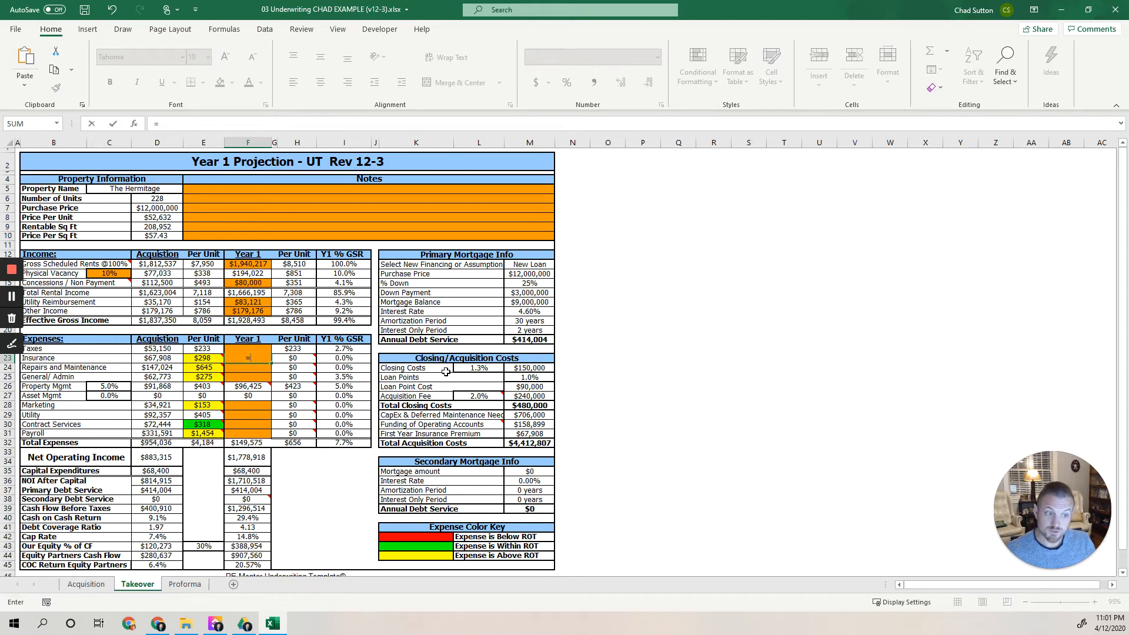
type("350")
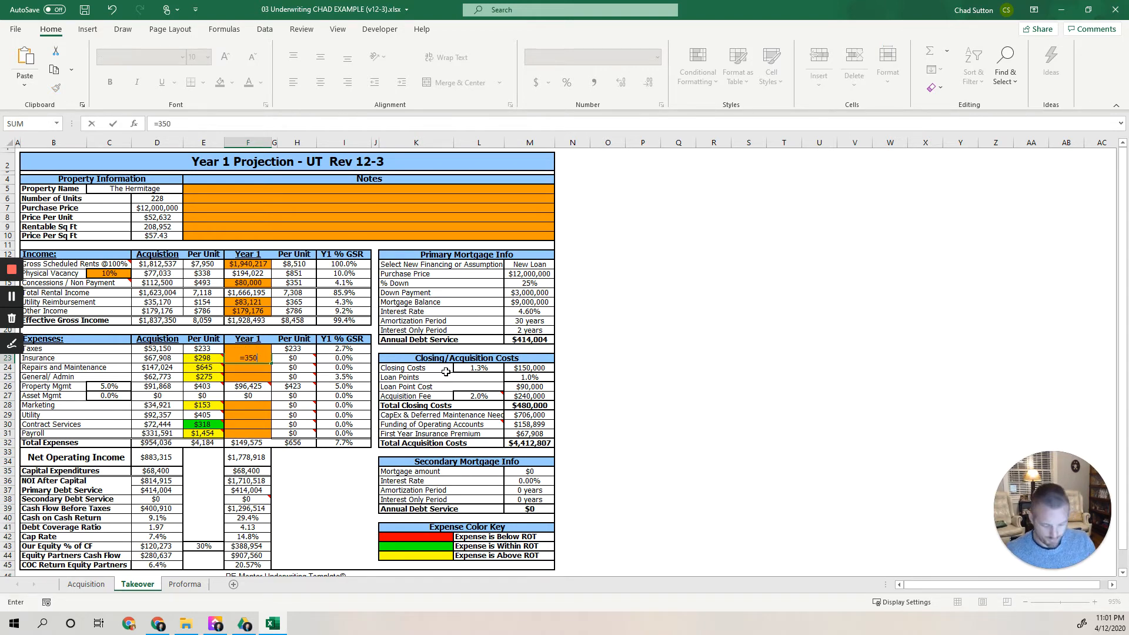
type("*228")
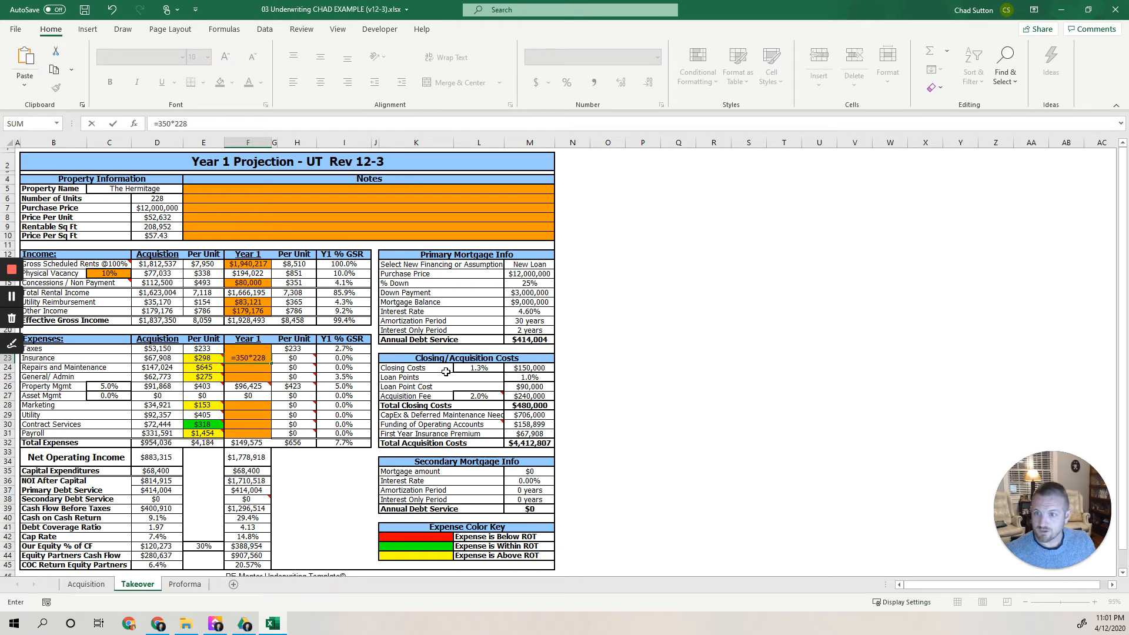
key("Return")
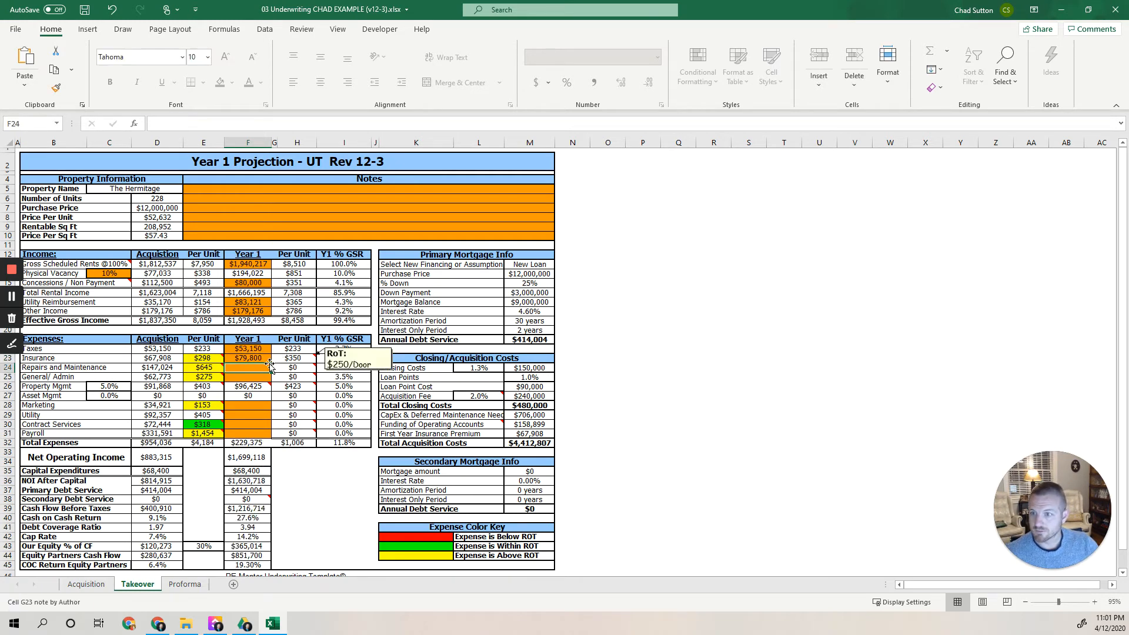
Step: Compare the acquisition and Year 1 insurance figures, and review the Repairs and Maintenance row with its per-unit rule-of-thumb note
left_click_drag(254, 358, 156, 358)
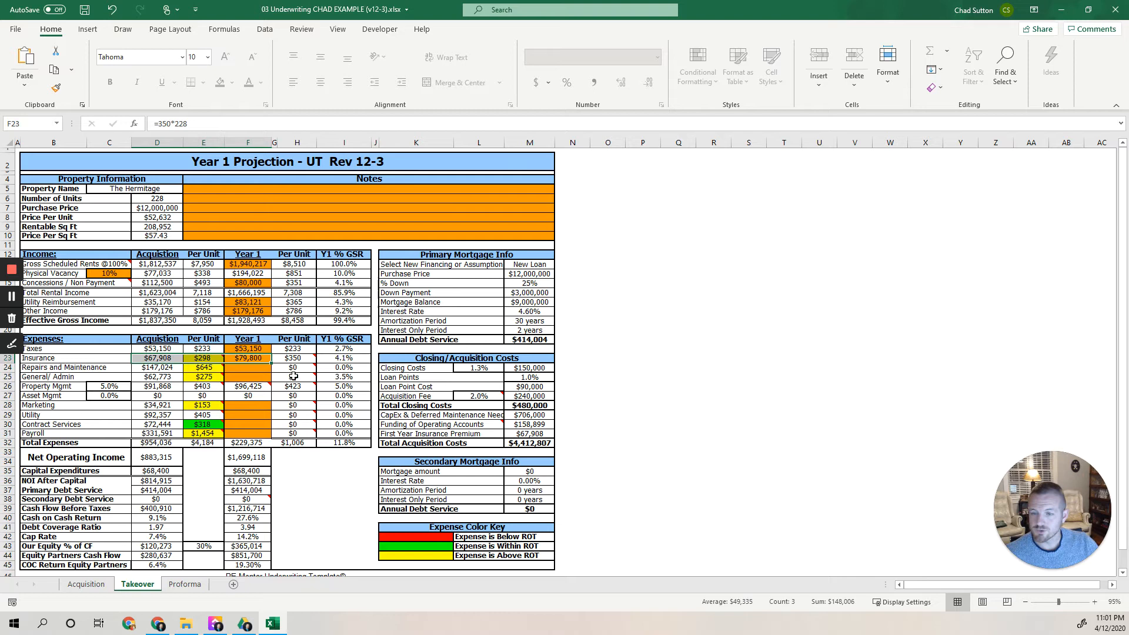
left_click_drag(53, 368, 240, 369)
left_click(240, 369)
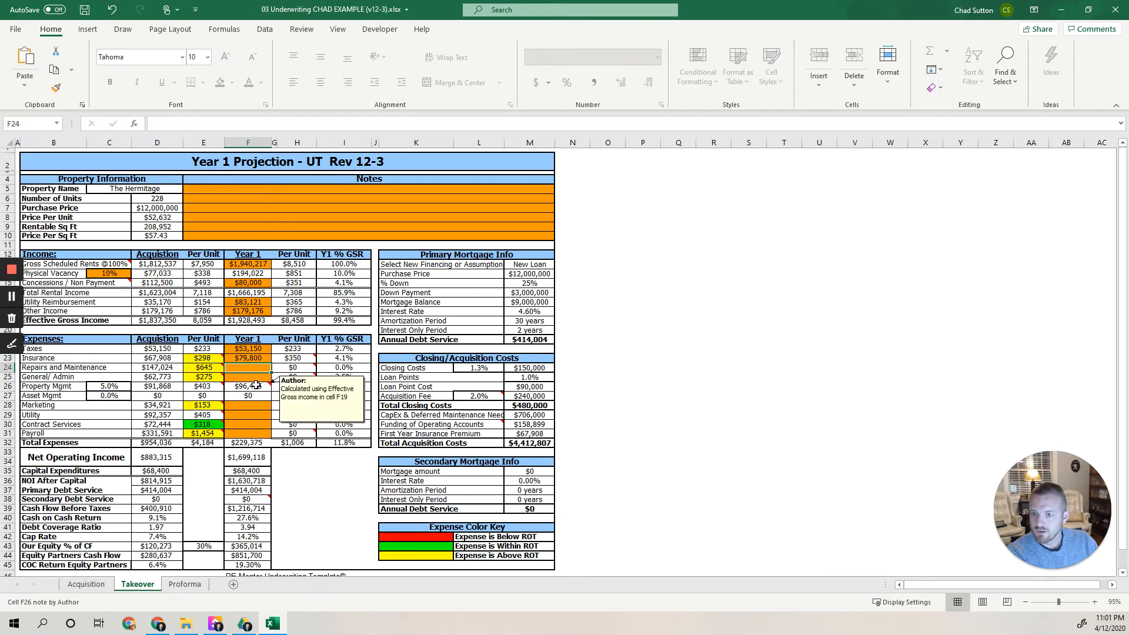
left_click_drag(71, 367, 345, 365)
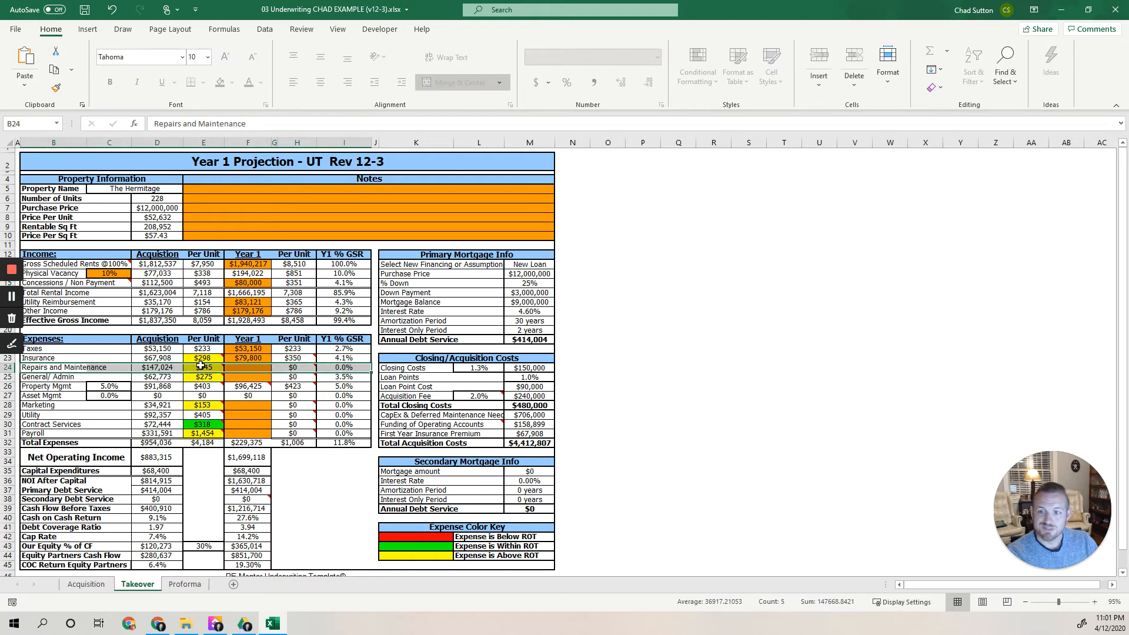
mouse_move(200, 365)
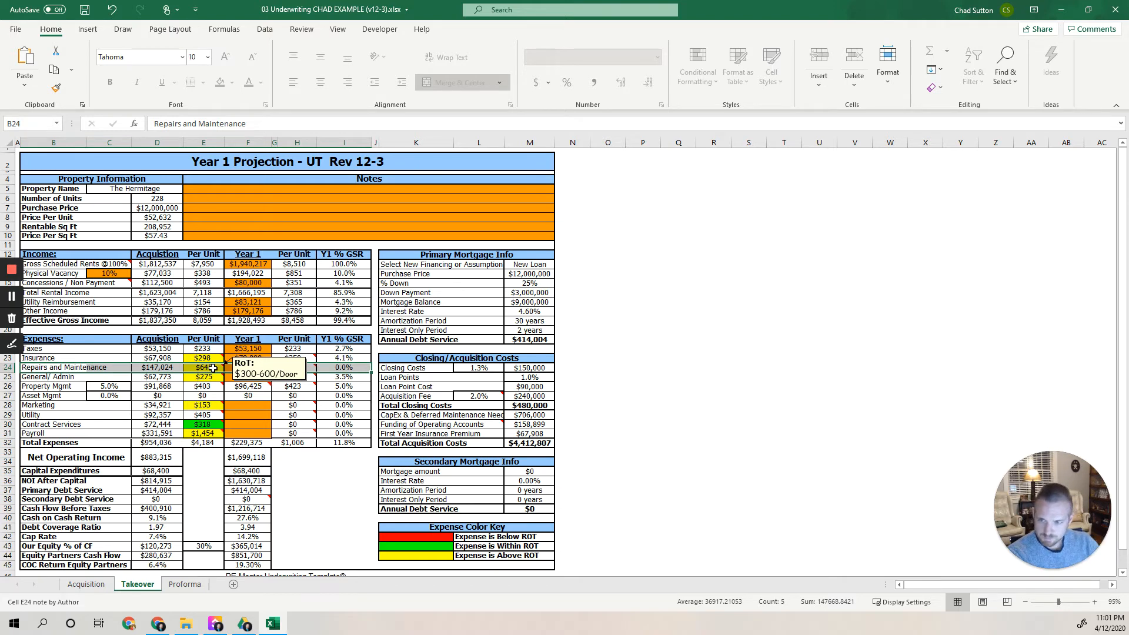
Step: Begin the Year 1 repairs and maintenance formula in F24 with =400*D6/3, using the number of units in D6
left_click(253, 368)
key("Delete")
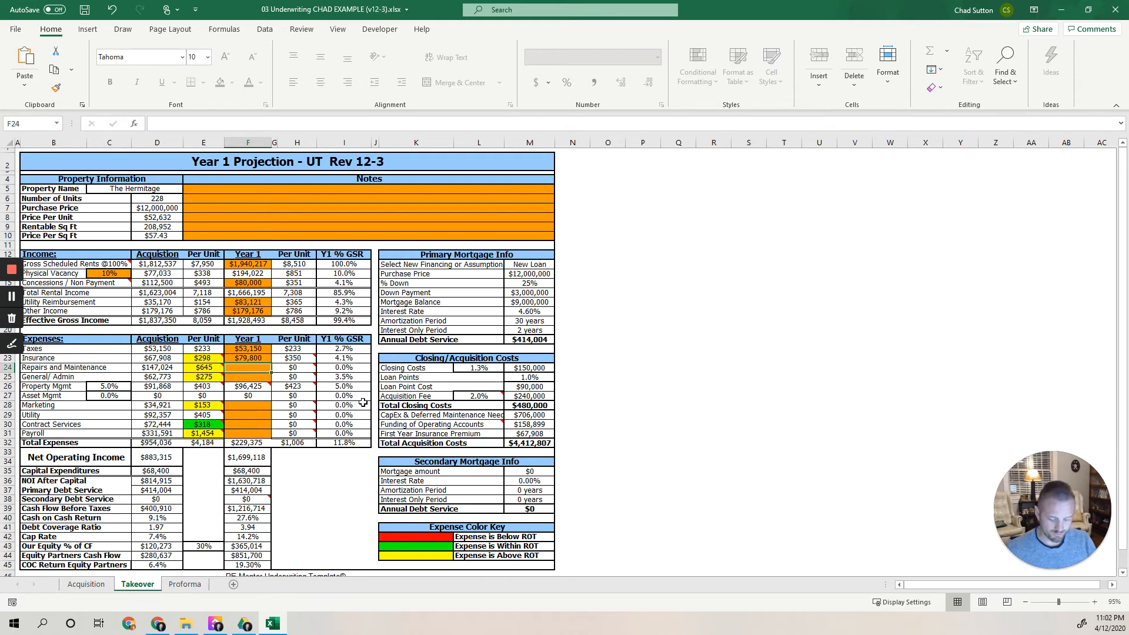
type("400")
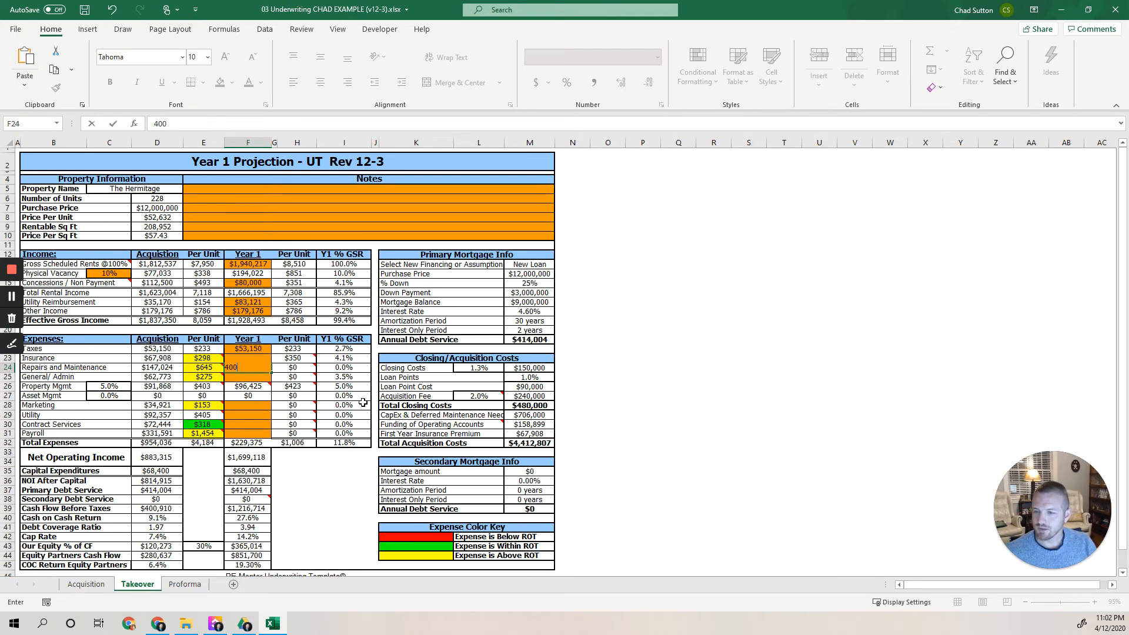
key("BackSpace")
key("BackSpace")
key("BackSpace")
type("=")
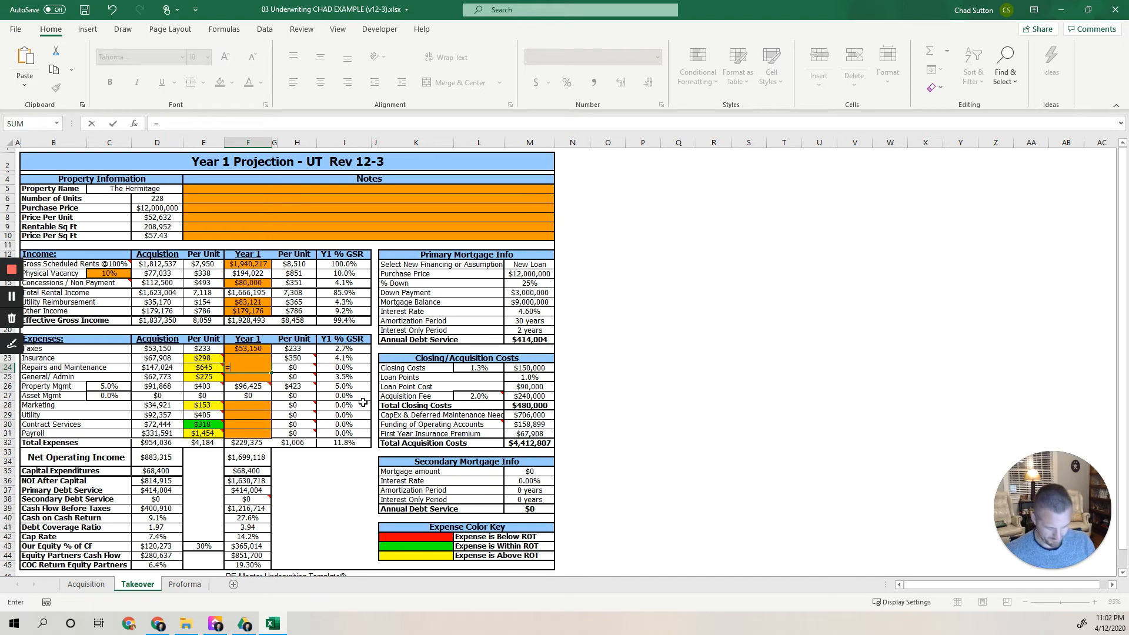
type("400")
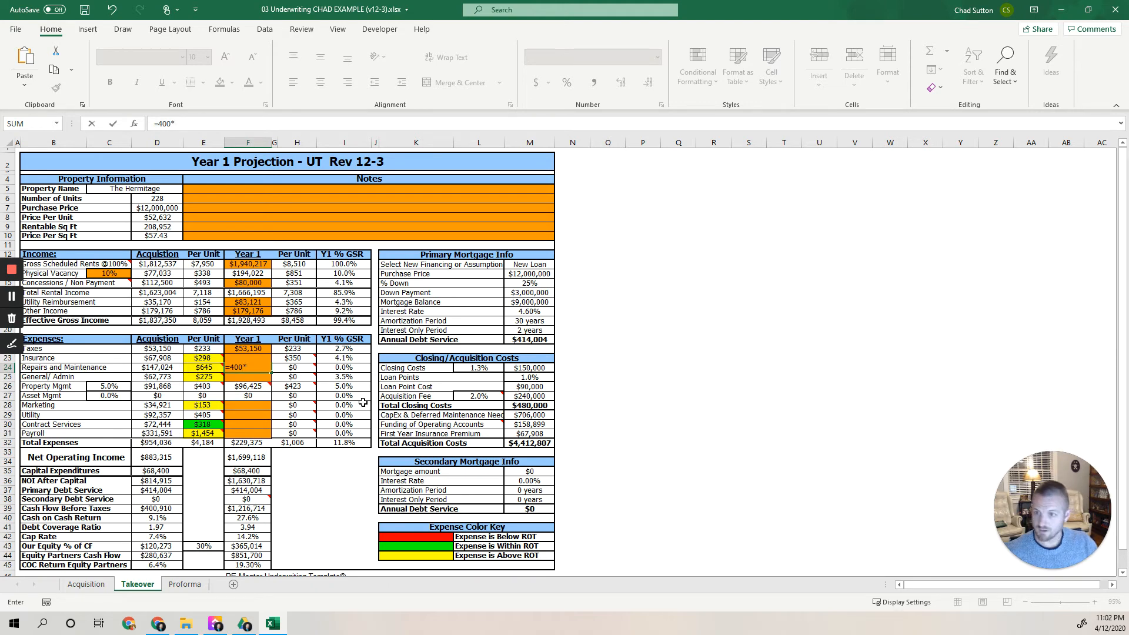
type("*")
left_click(157, 198)
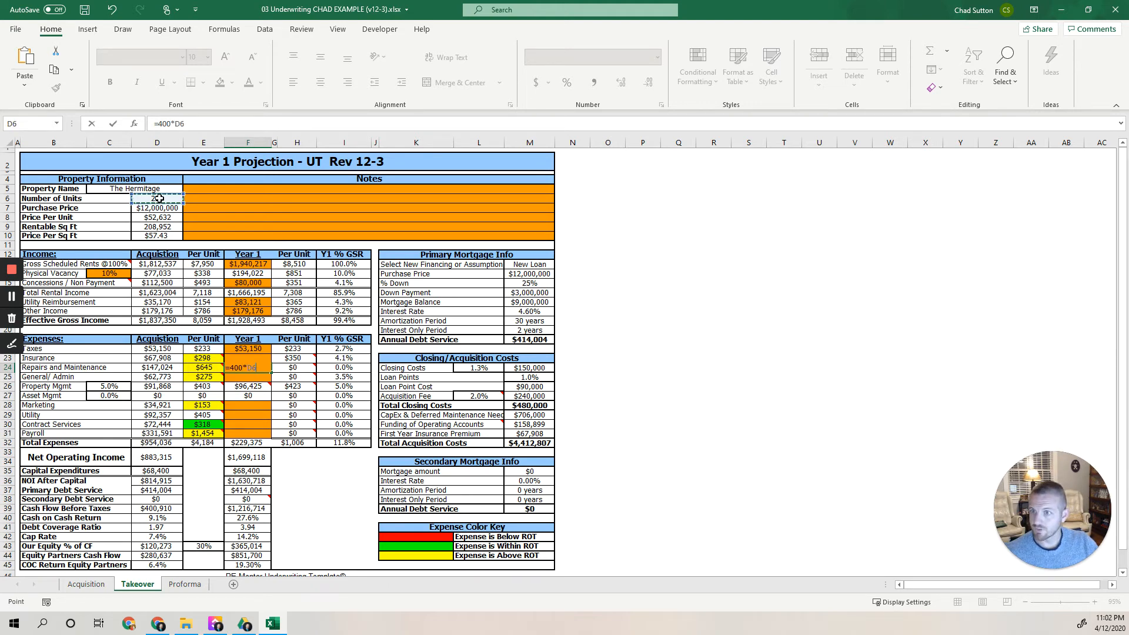
type("/")
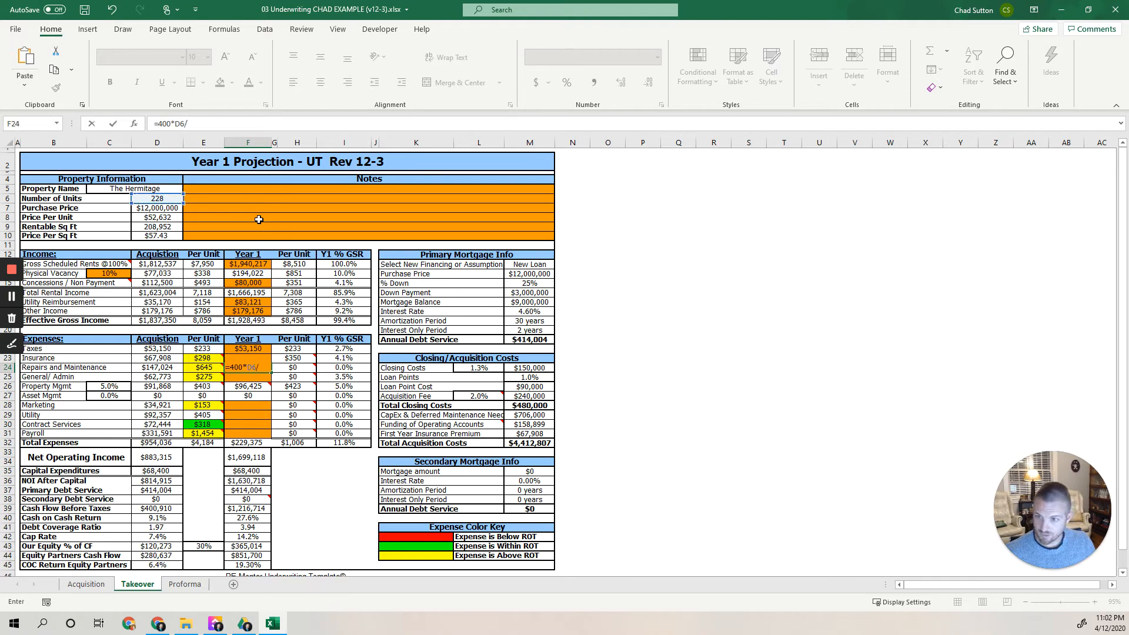
type("3")
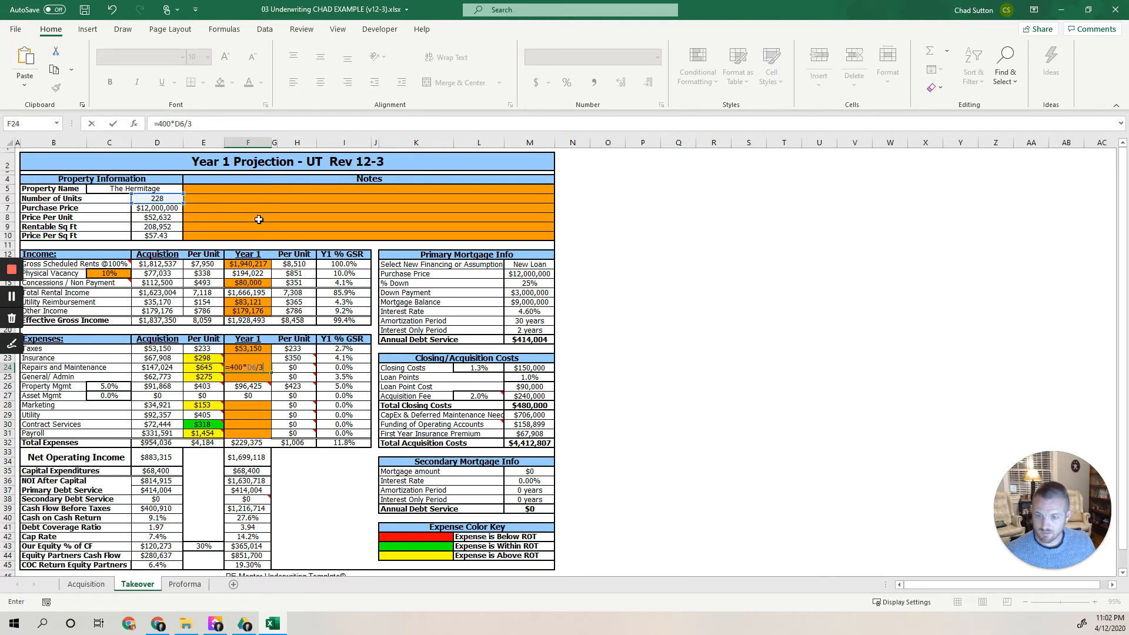
Step: Extend the F24 formula with a second term for the remaining two thirds of the units, + 645*D6*2/3
type(" +")
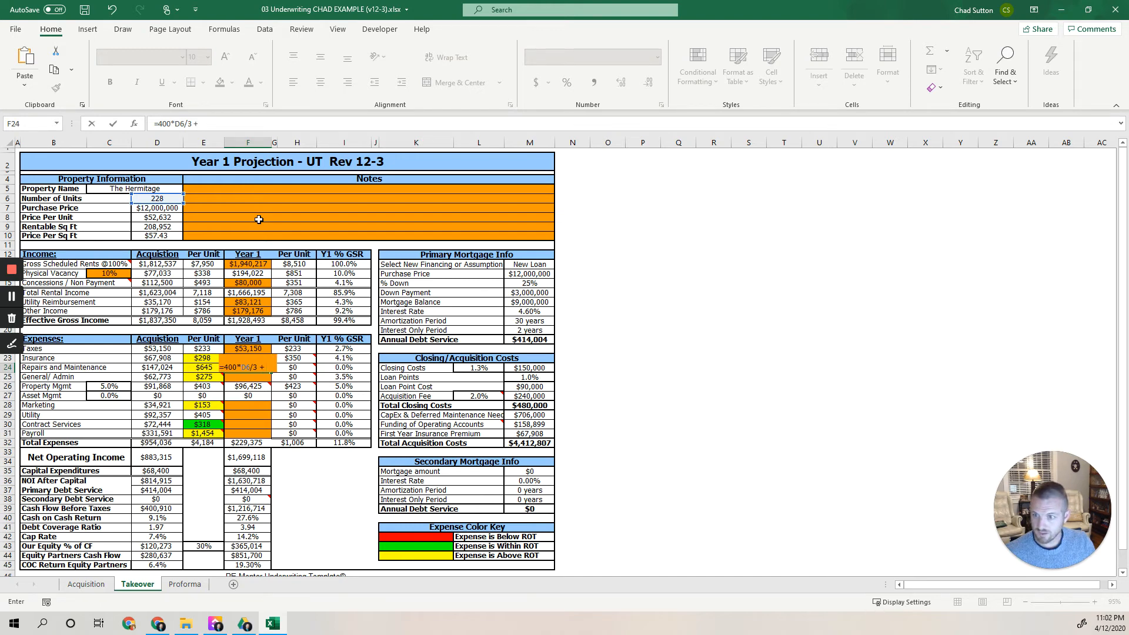
type(" 64")
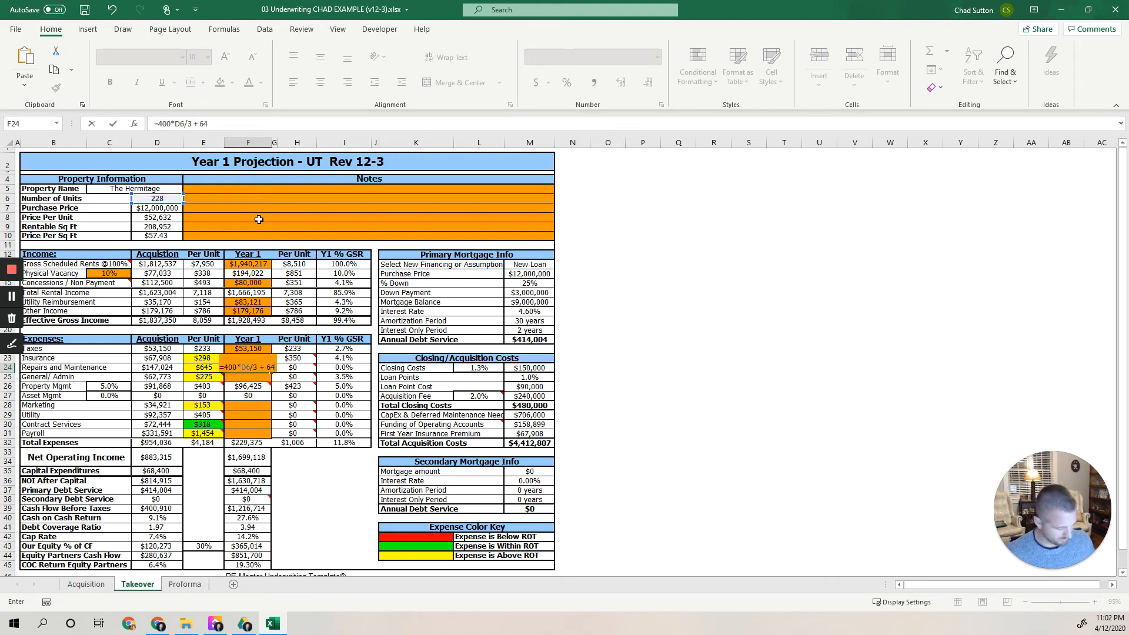
type("5(")
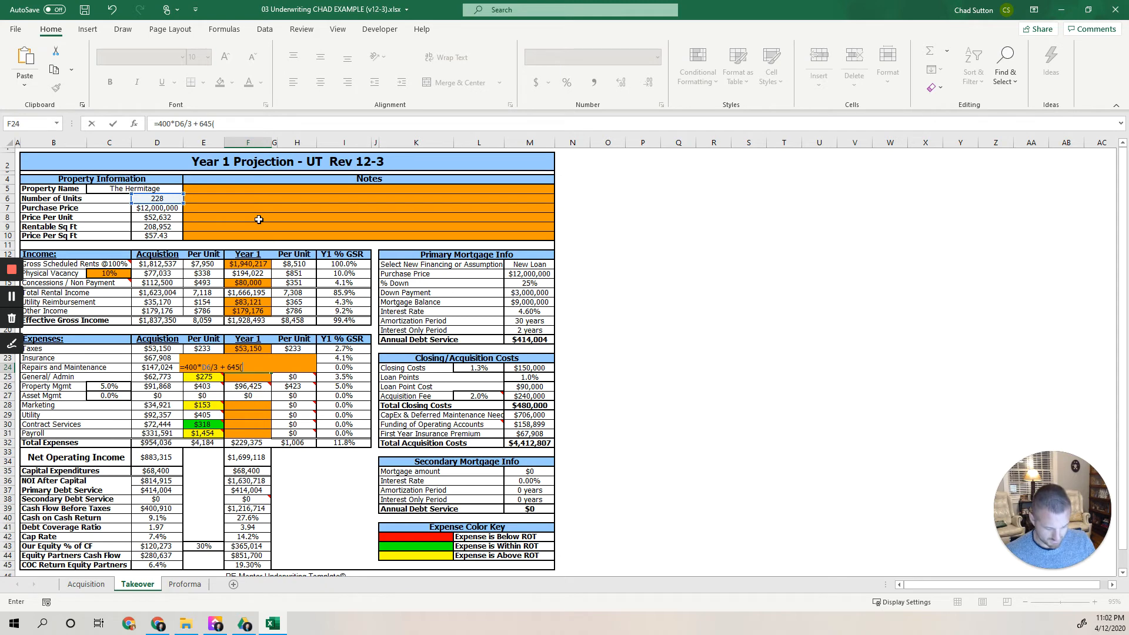
key("BackSpace")
type("*")
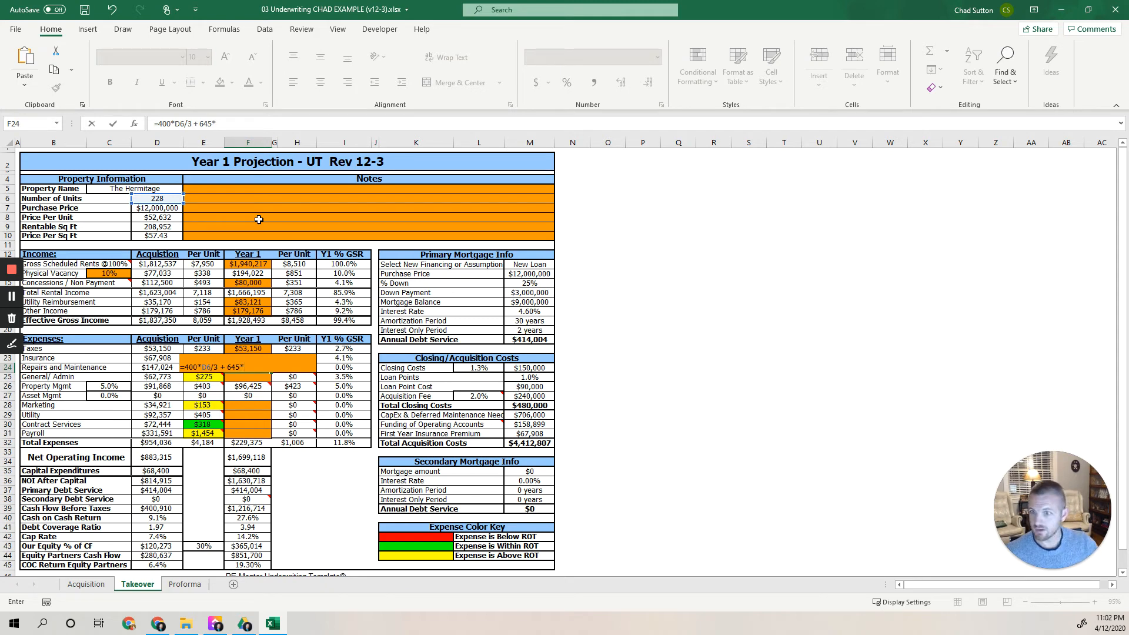
left_click(169, 199)
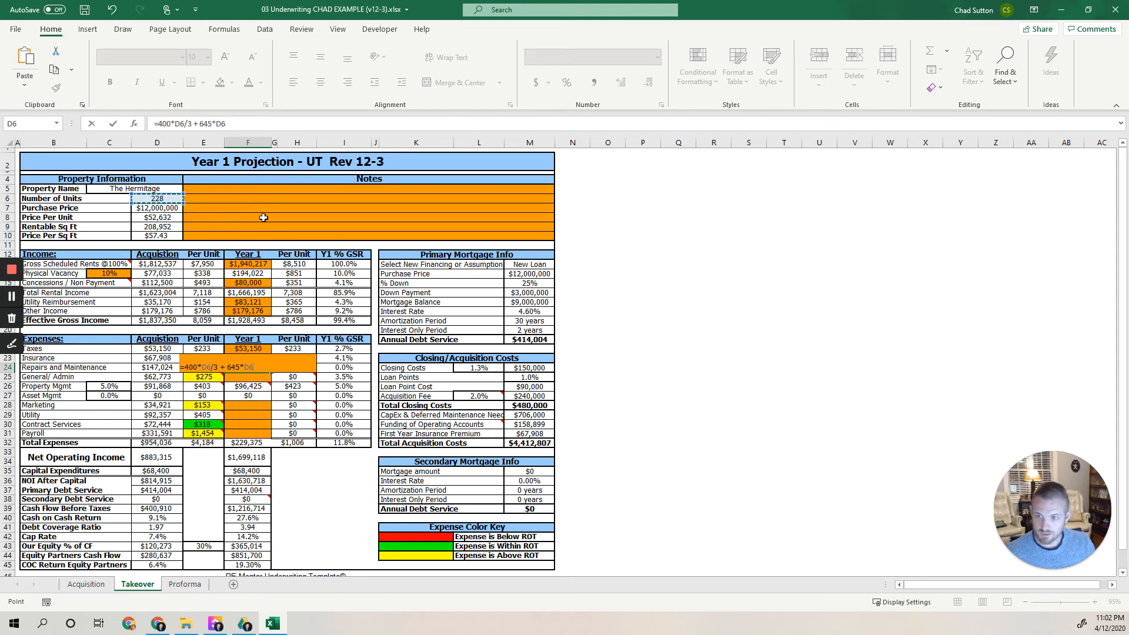
type("*")
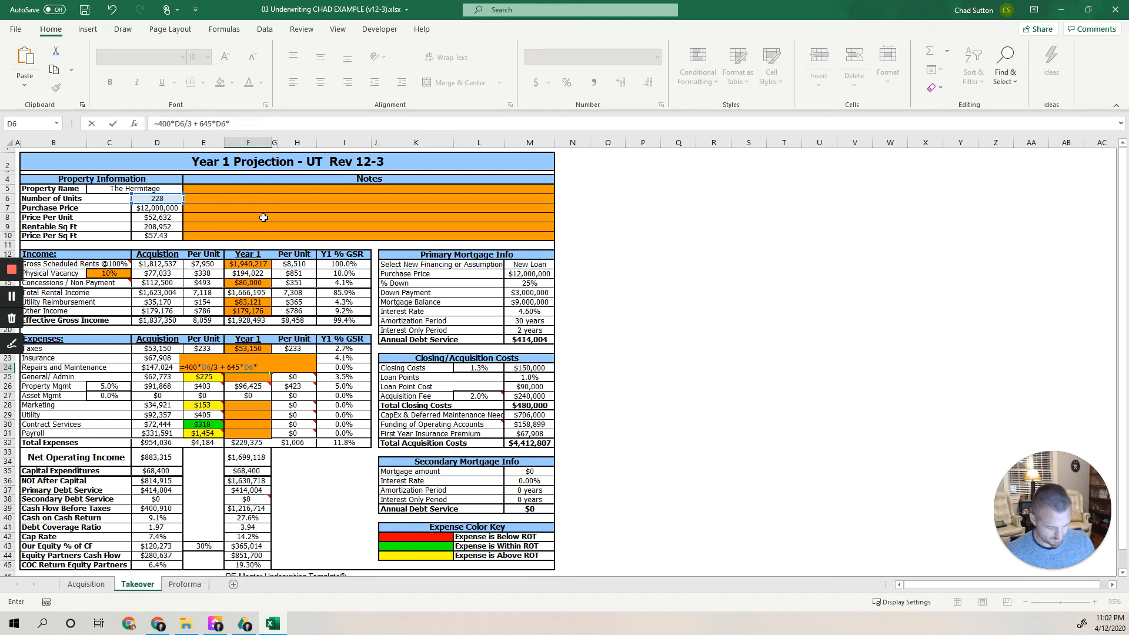
type("2/3")
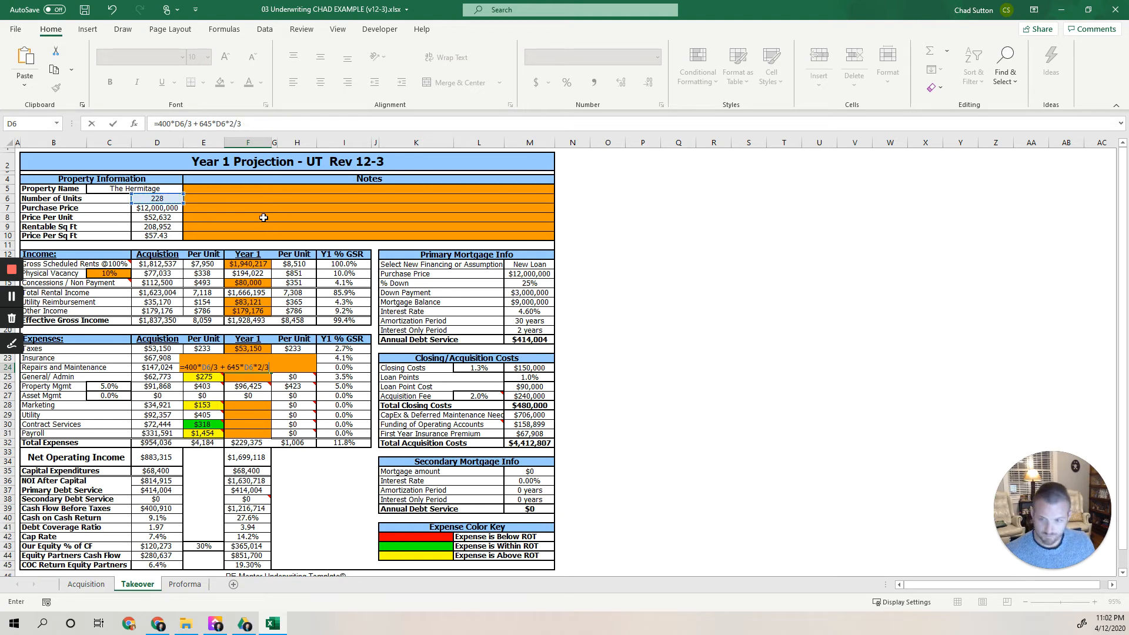
Step: Rewrite the first term of the F24 formula as 400*D6*1/3 and review both terms
left_click(211, 369)
type("*")
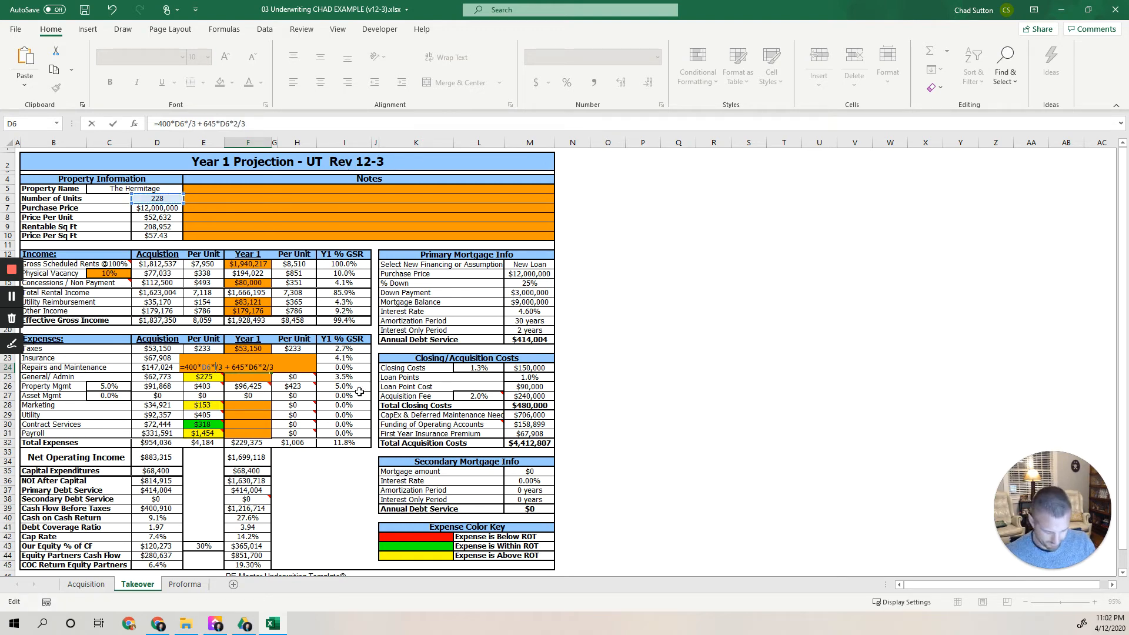
type("1")
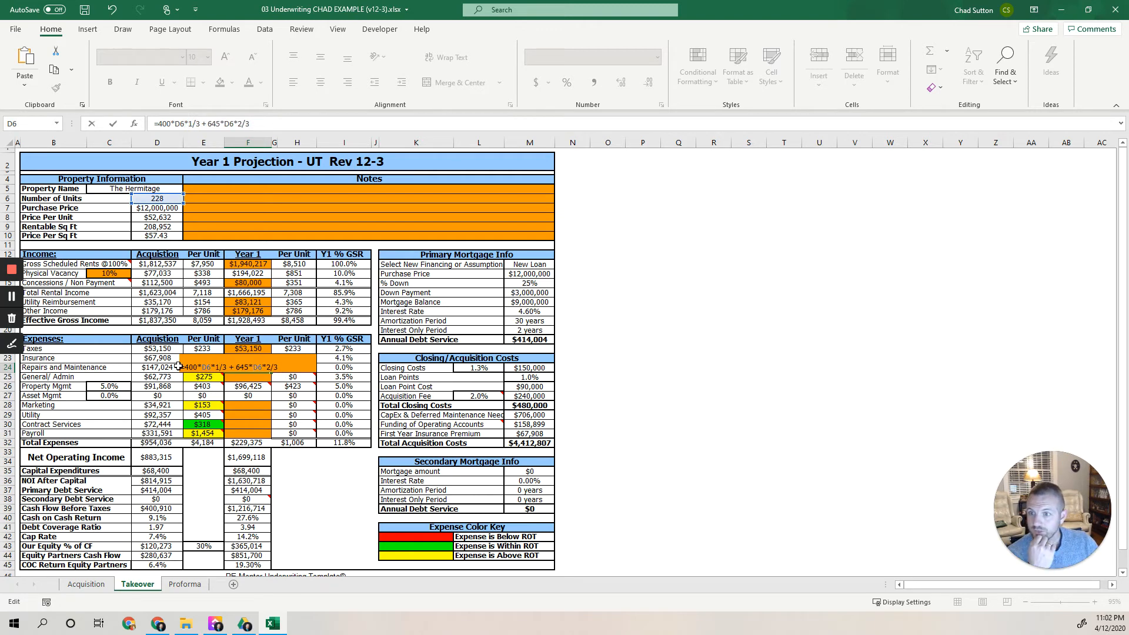
left_click_drag(178, 366, 225, 370)
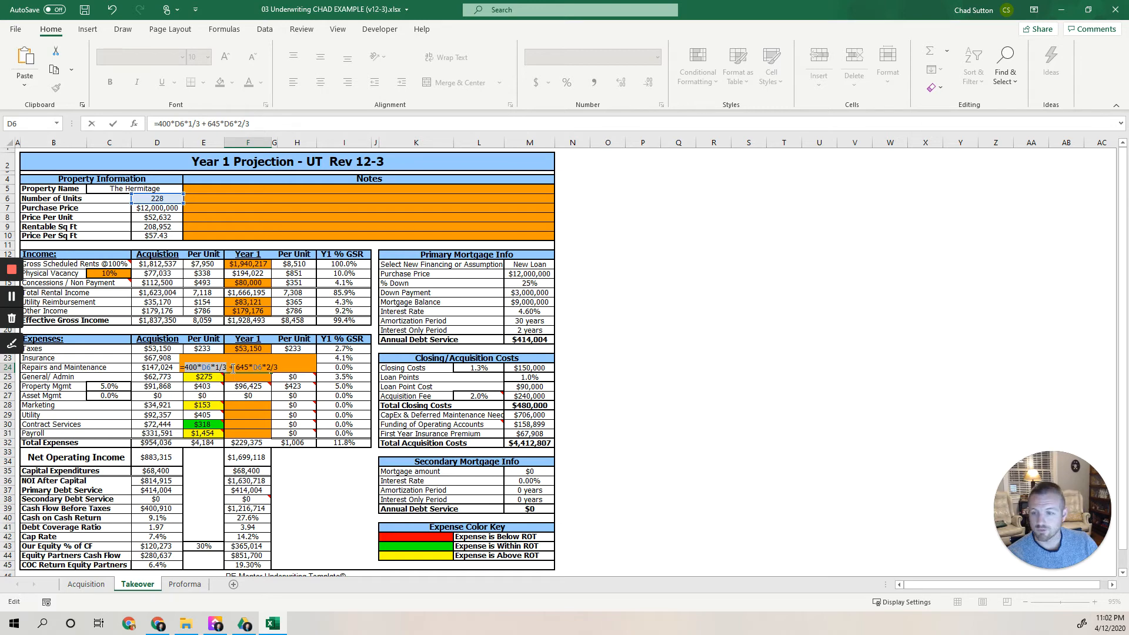
left_click_drag(236, 368, 280, 368)
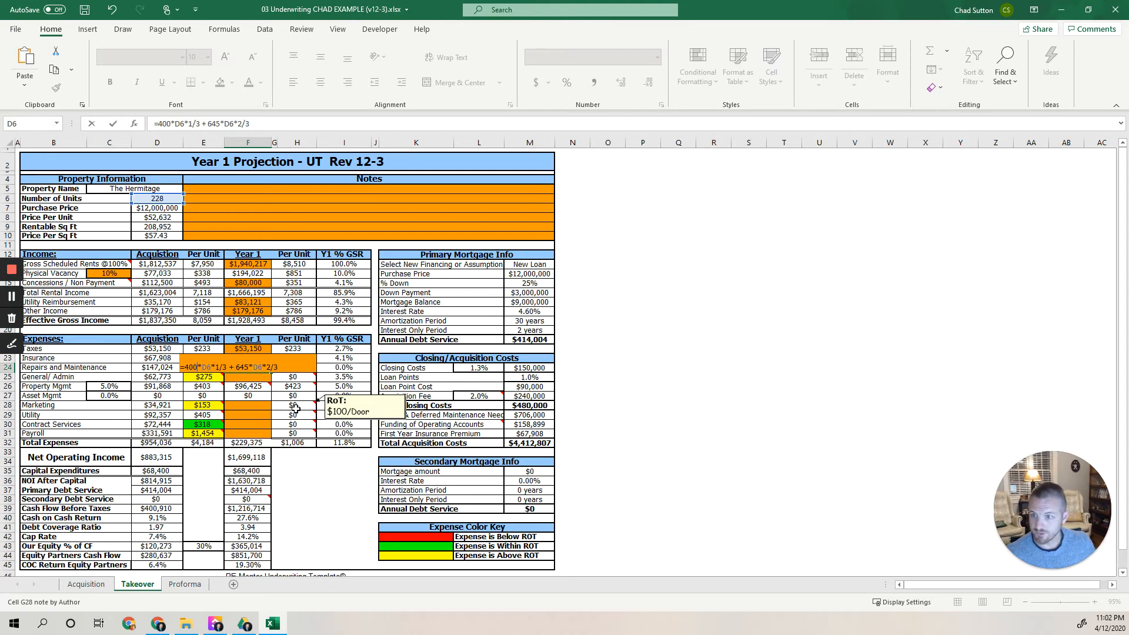
Step: Change the first term's per-unit rate to 350, commit =350*D6*1/3 + 645*D6*2/3 in F24, and compare it with the acquisition cost
key("BackSpace")
key("BackSpace")
key("BackSpace")
type("350")
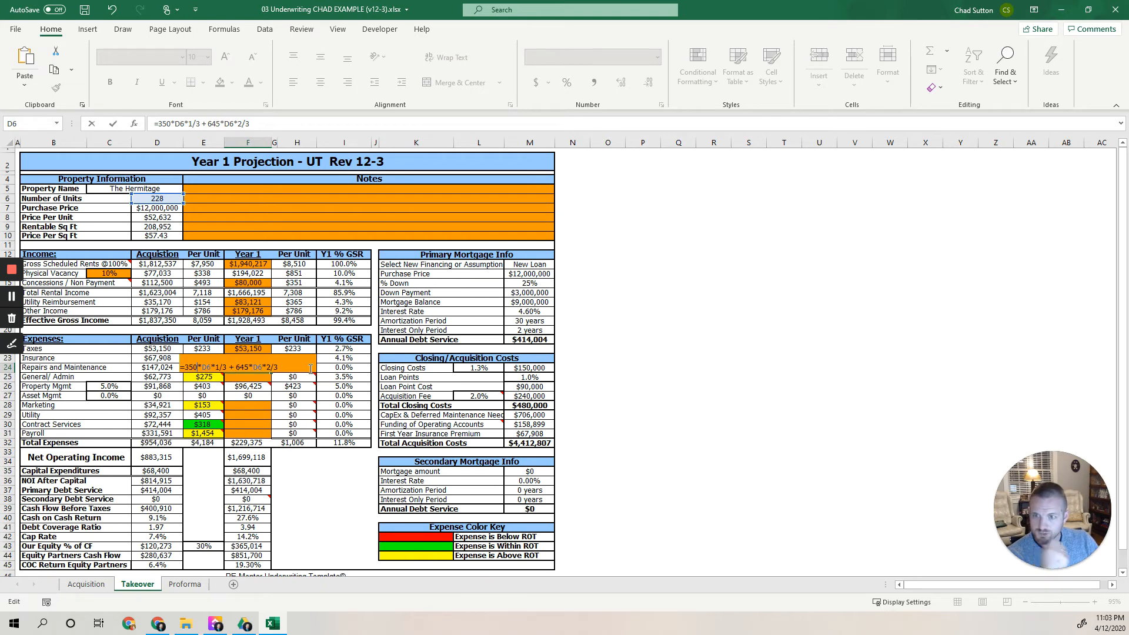
mouse_move(303, 366)
key("Return")
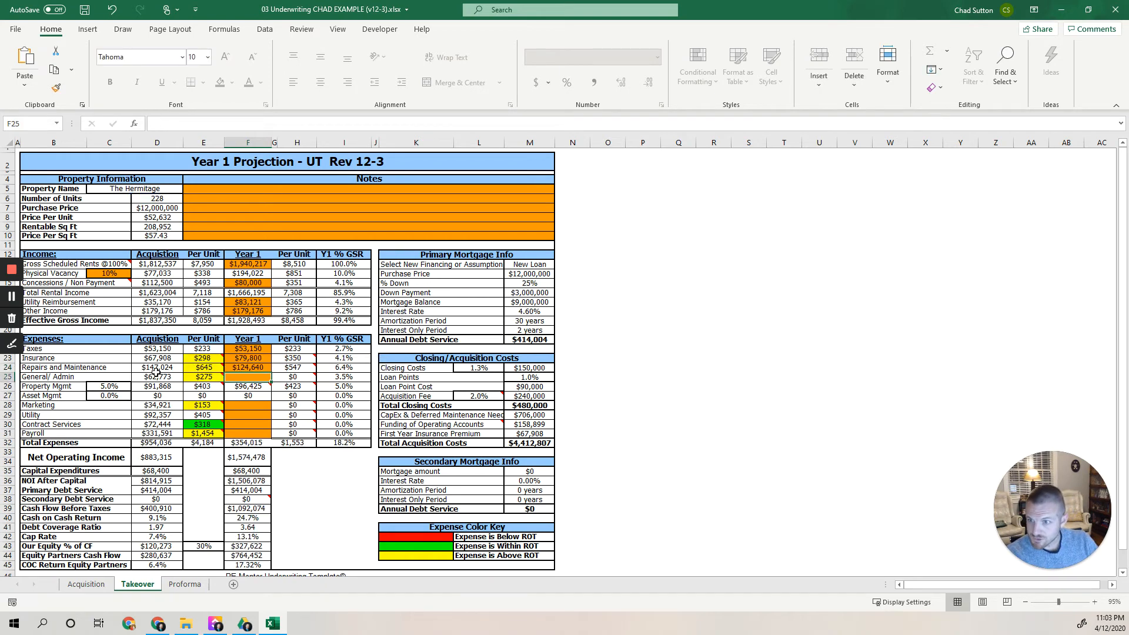
left_click_drag(154, 367, 263, 368)
left_click(250, 368)
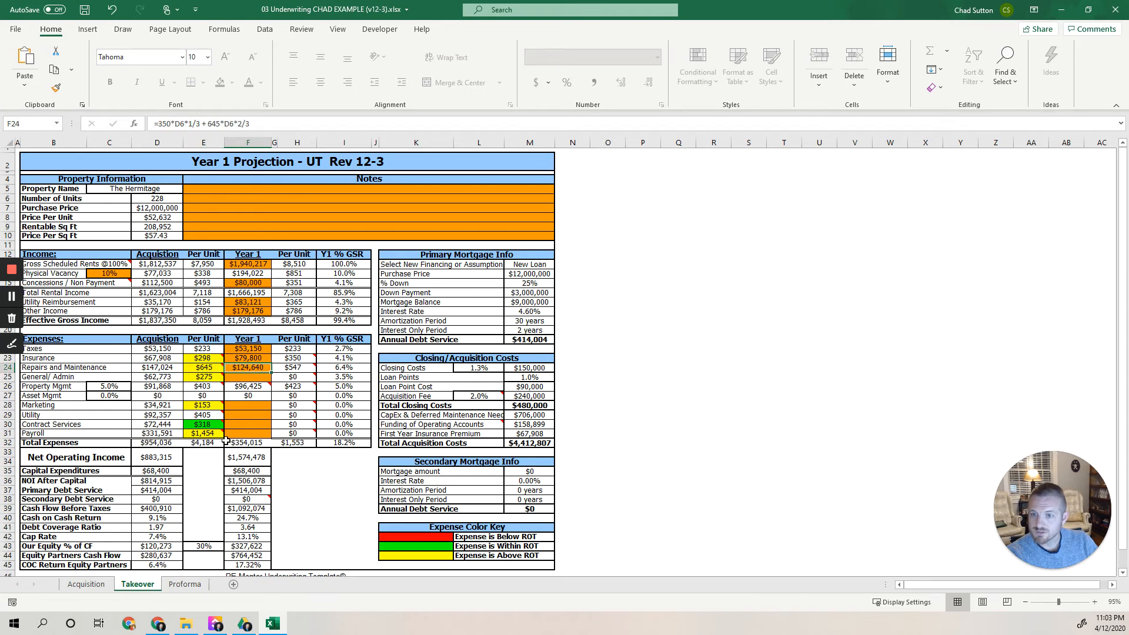
Step: Enter the formula =225*D6 for the Year 1 general and administrative expense in F25
left_click(245, 380)
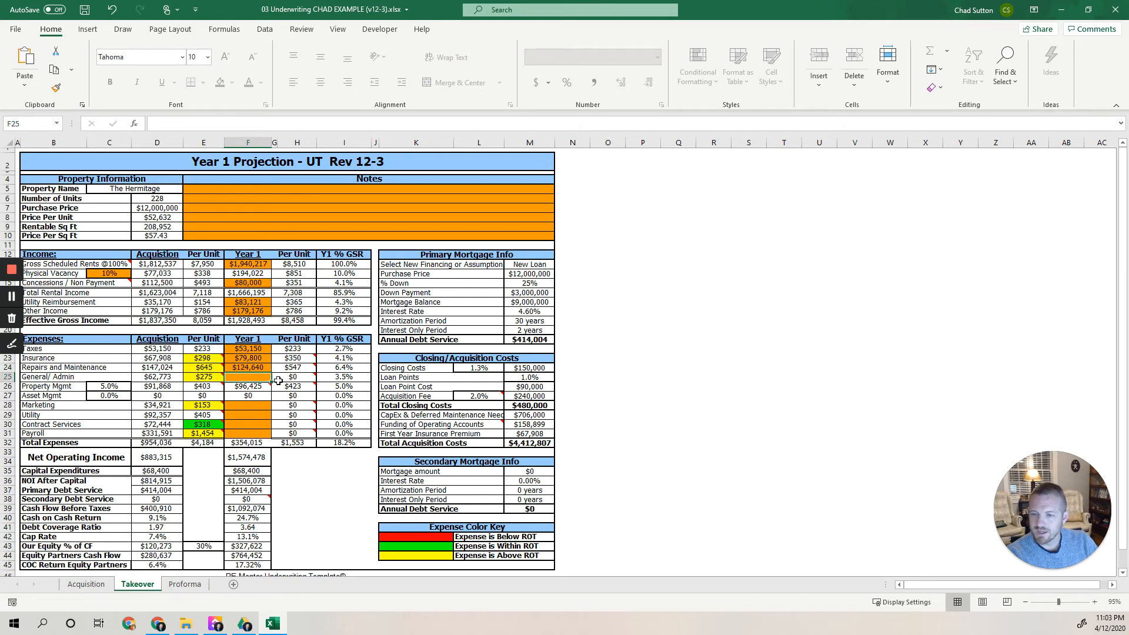
mouse_move(279, 382)
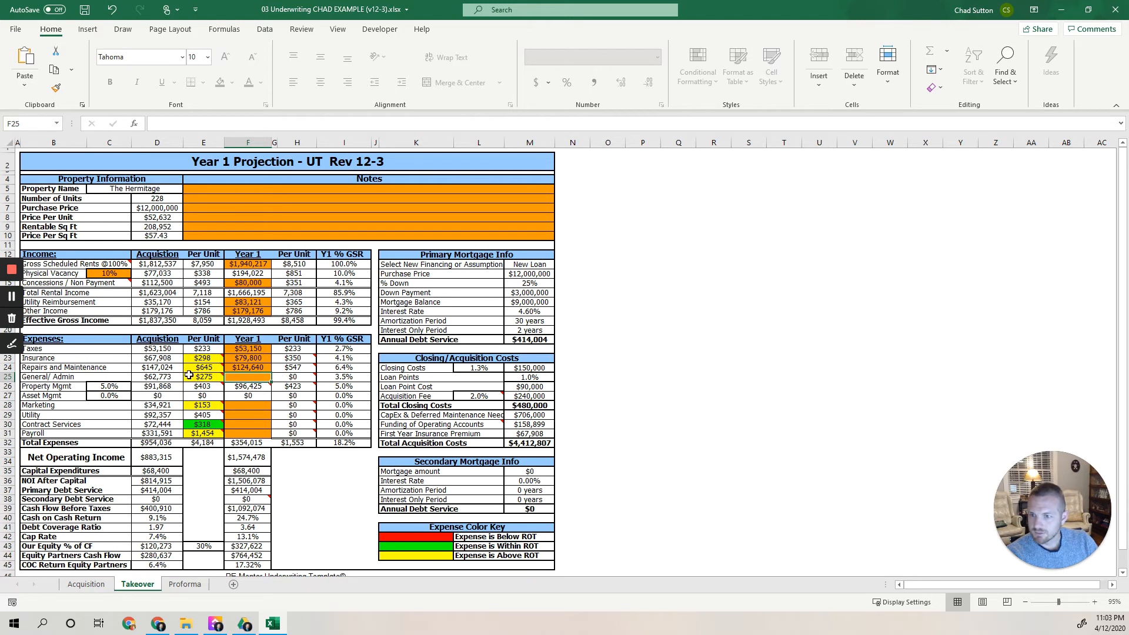
mouse_move(200, 378)
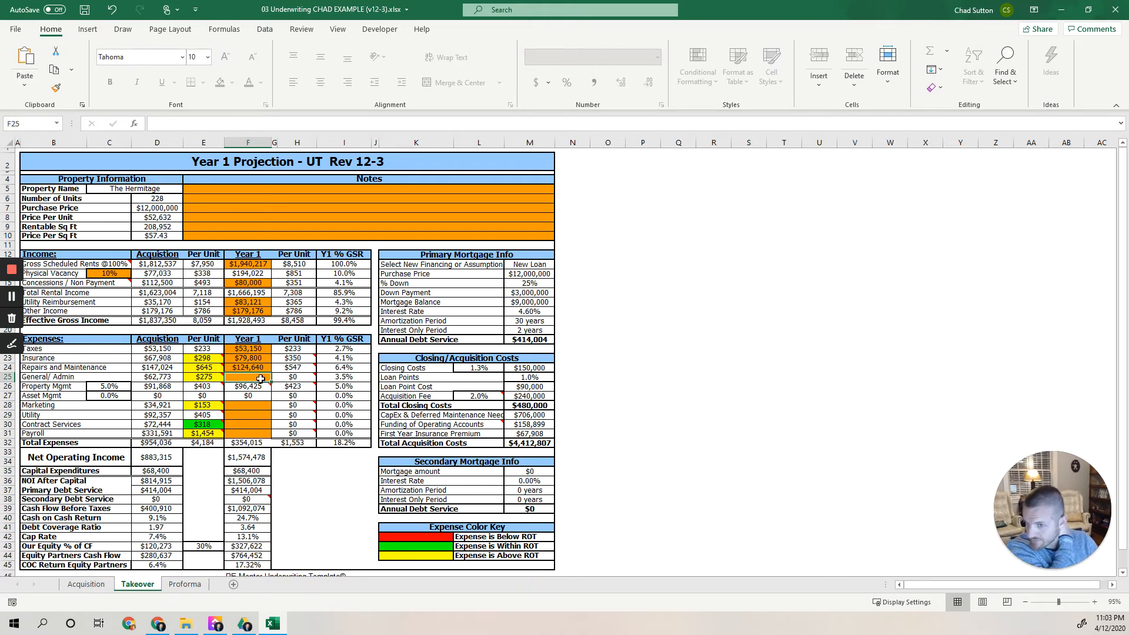
type("=")
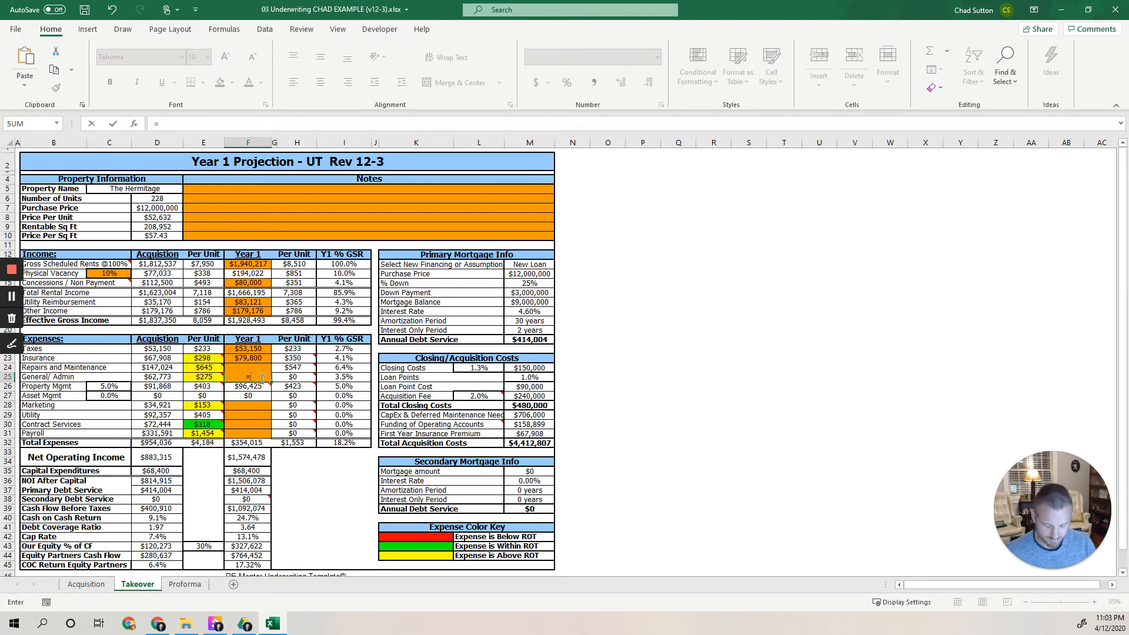
type("225*")
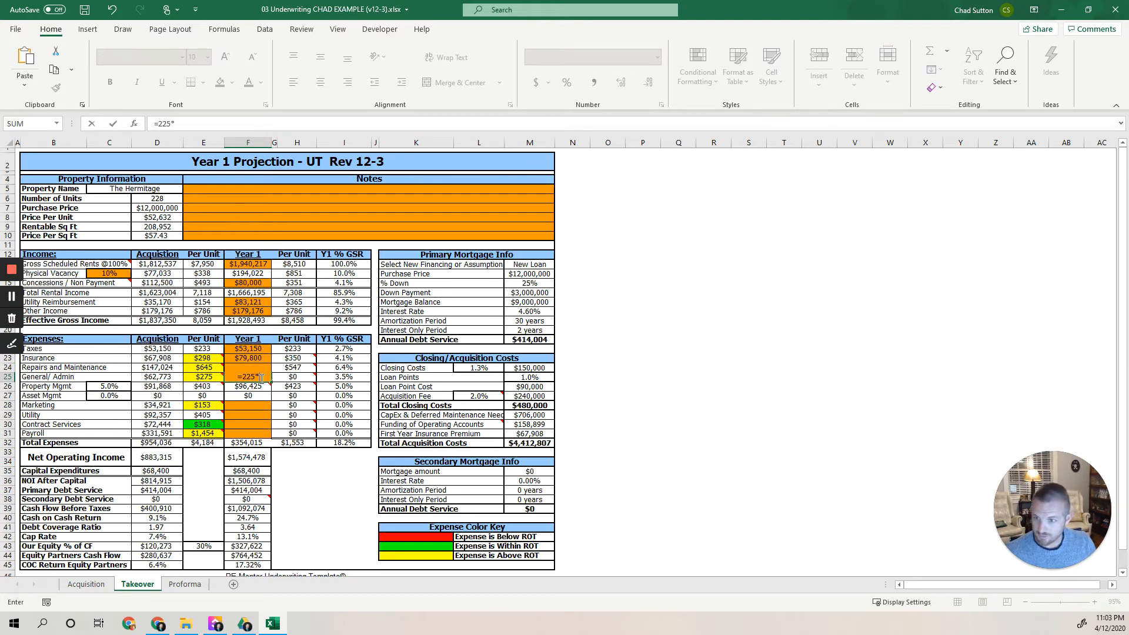
type("D6")
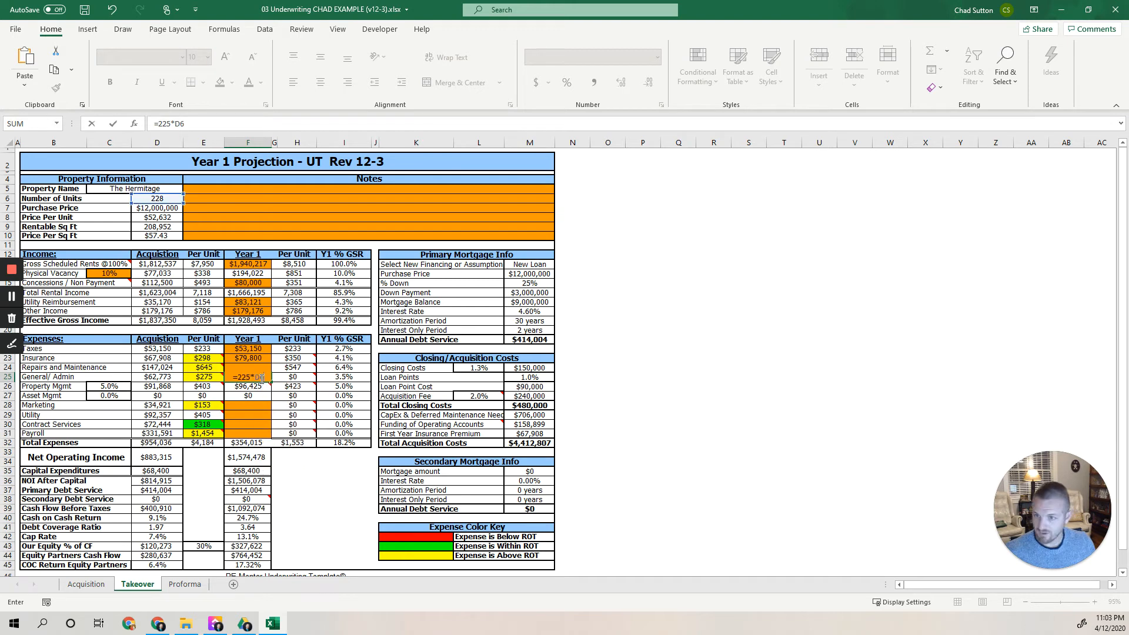
key("Return")
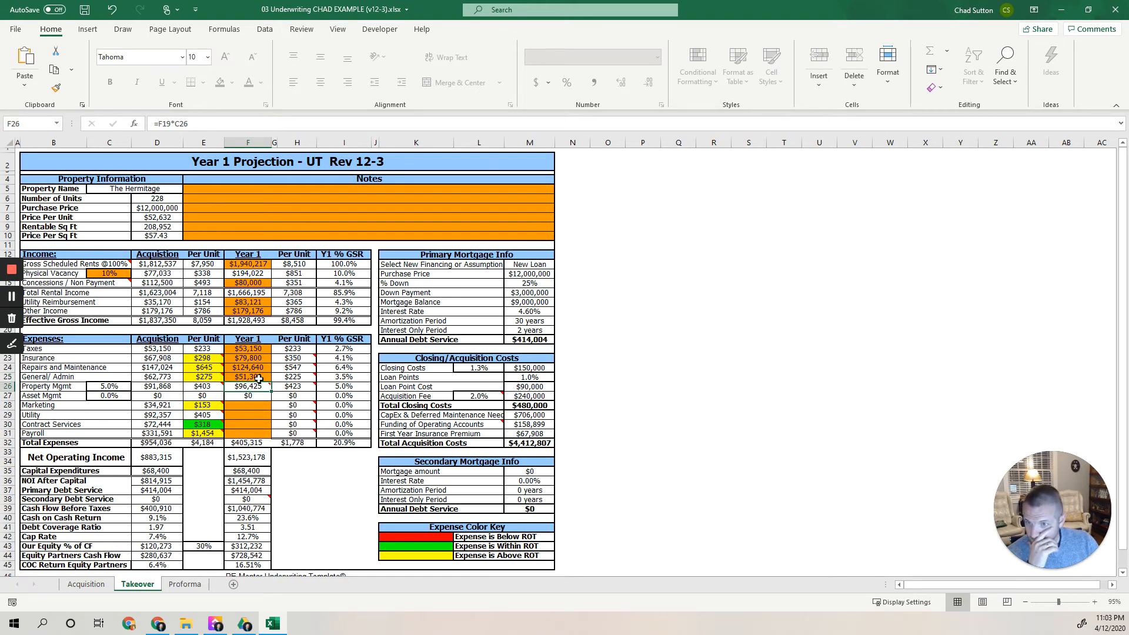
Step: Check the Year 1 asset management formula in F27 and trace the property management percentage in C26 to the Acquisition sheet
left_click(246, 398)
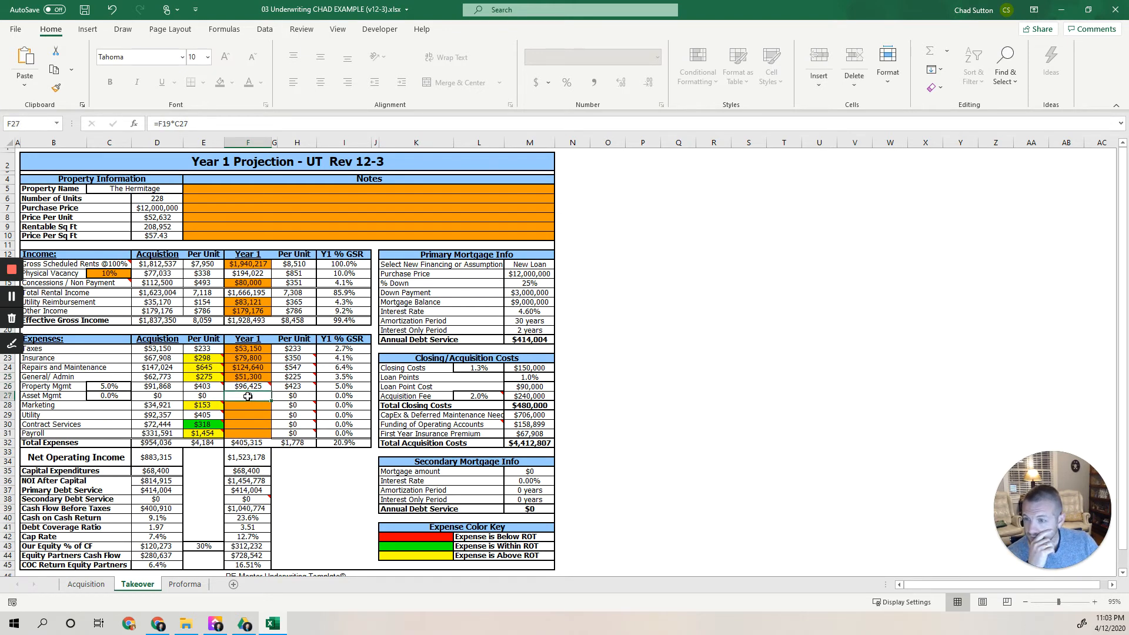
left_click(111, 383)
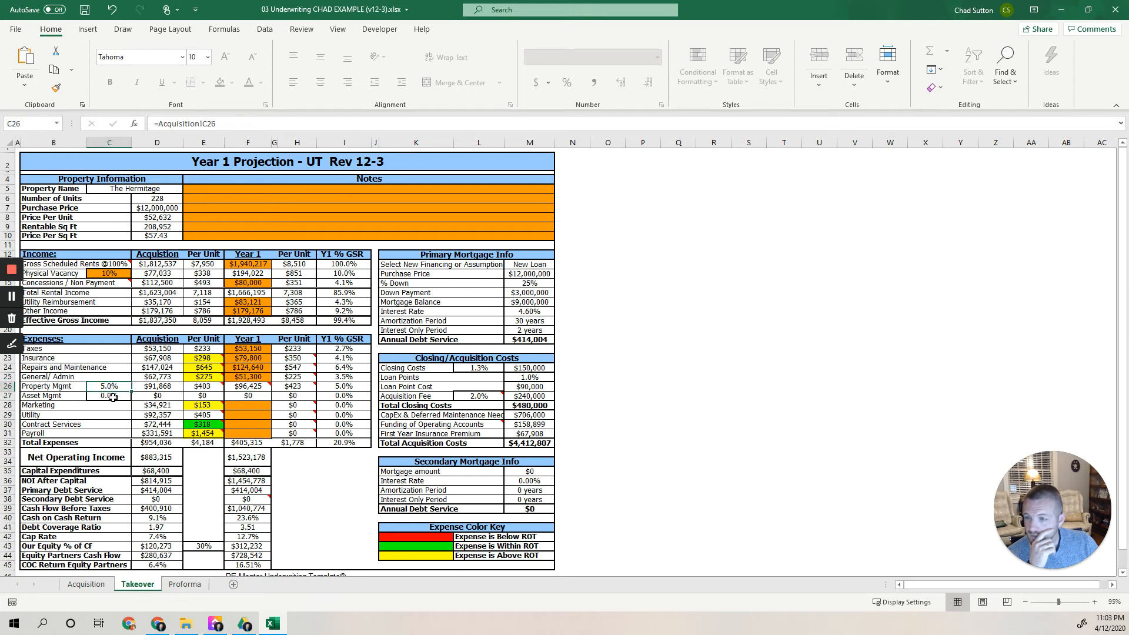
left_click(95, 587)
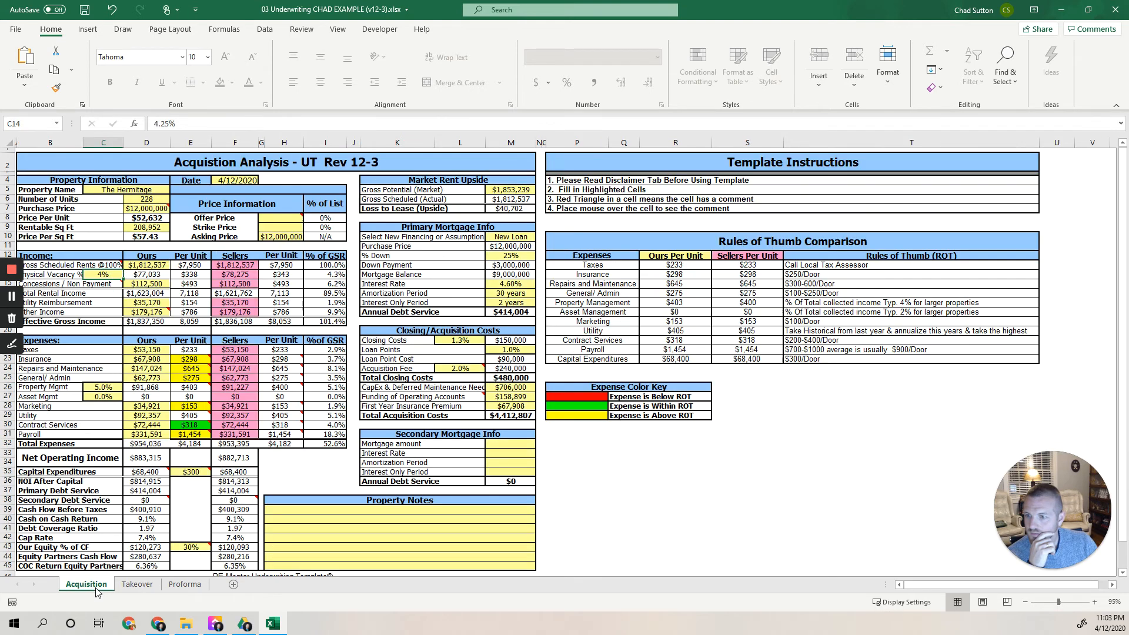
Step: Set the property management percentage in C26 of the Acquisition sheet to 4% and check the linked row on the Takeover sheet
left_click(103, 387)
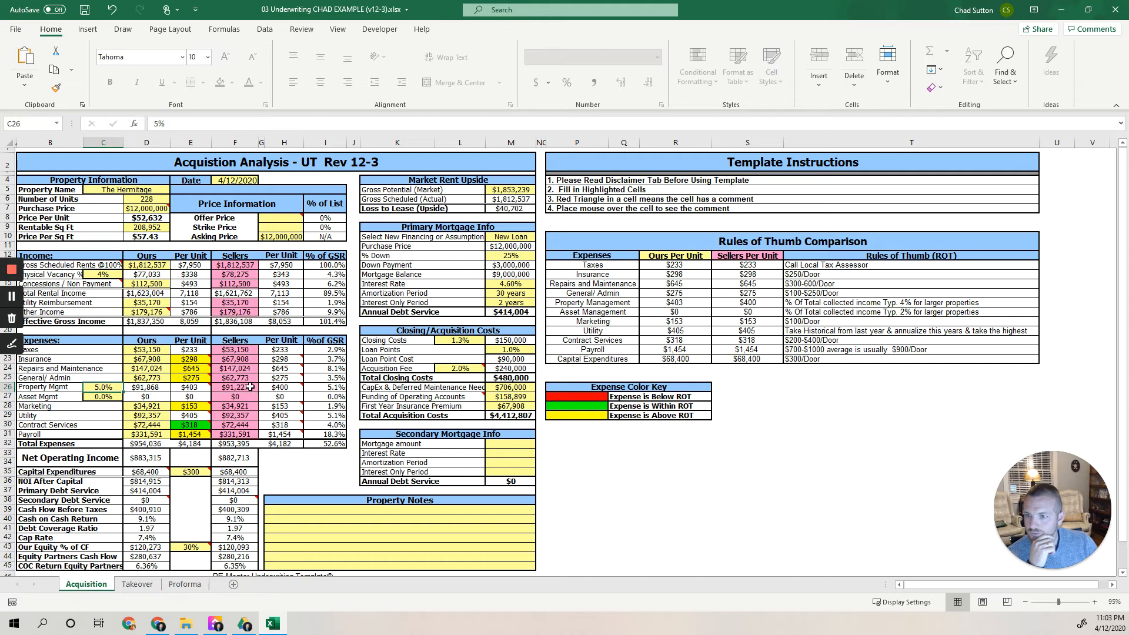
left_click(245, 387)
left_click(105, 385)
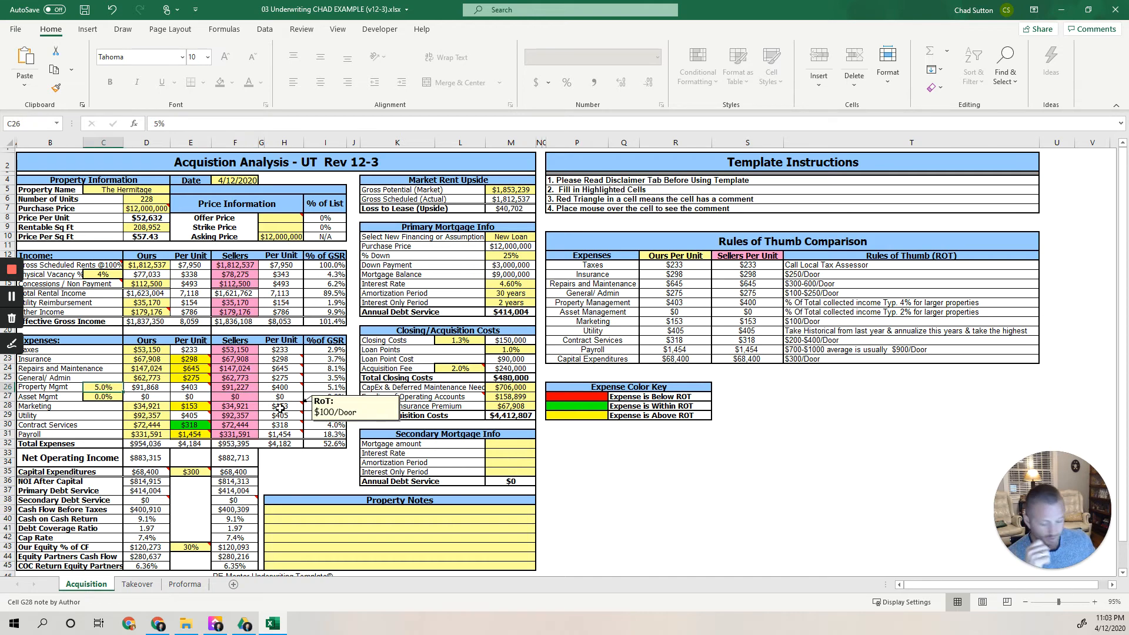
type("4%")
key("Return")
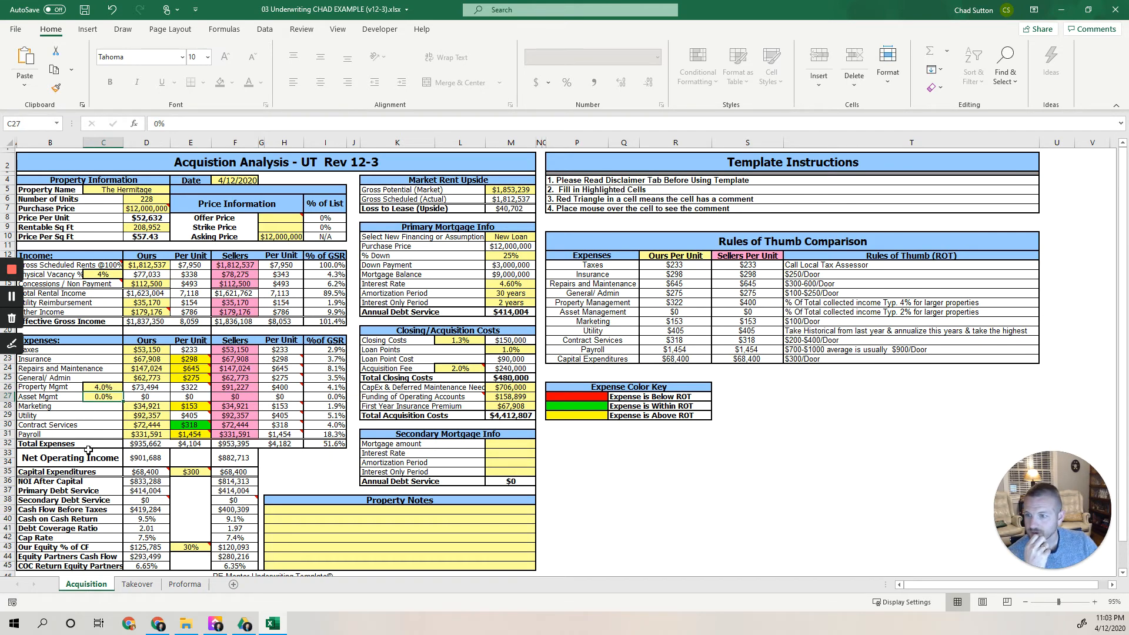
left_click(140, 585)
left_click_drag(106, 386, 249, 388)
left_click(125, 398)
mouse_move(304, 407)
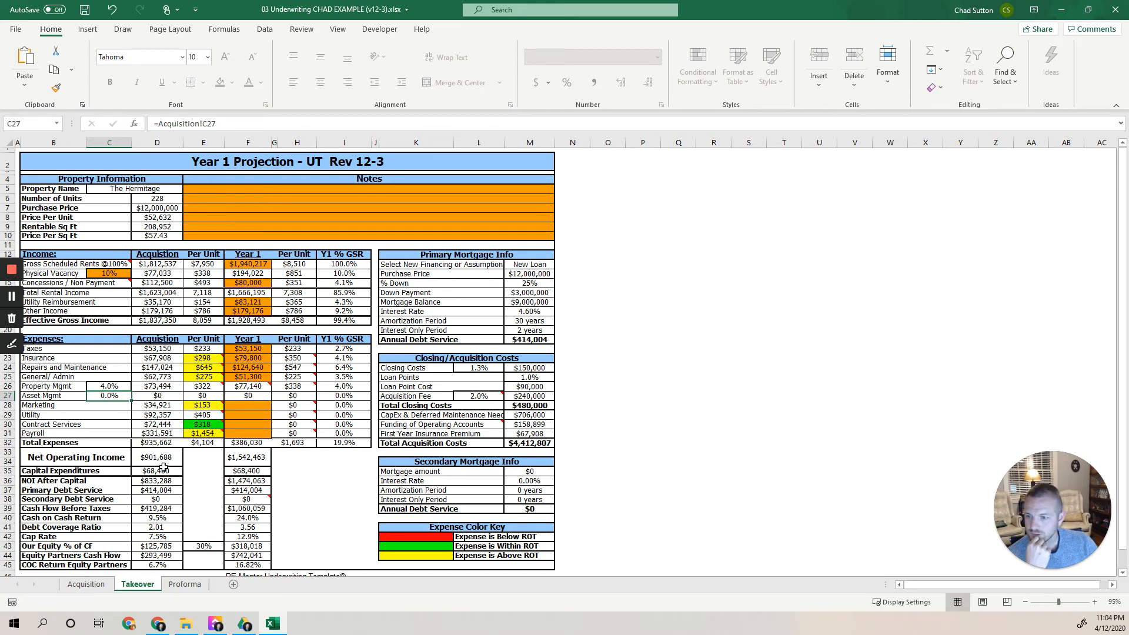
Step: Set the asset management percentage in C27 of the Acquisition sheet to 2% and review both management rows on the Takeover sheet
left_click(85, 584)
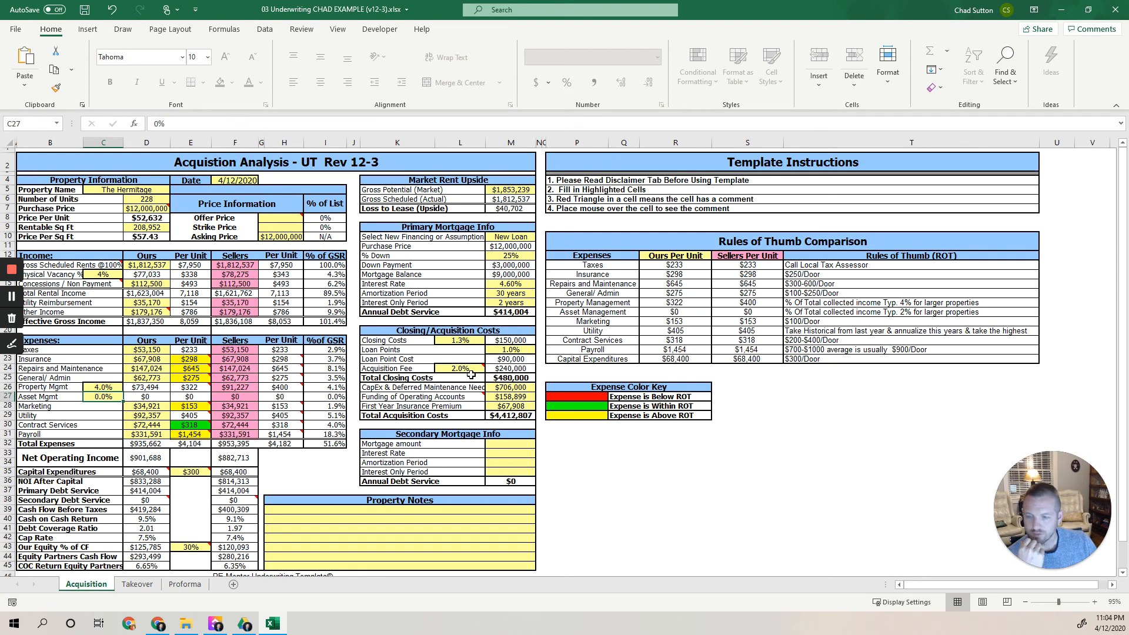
type("2")
key("Return")
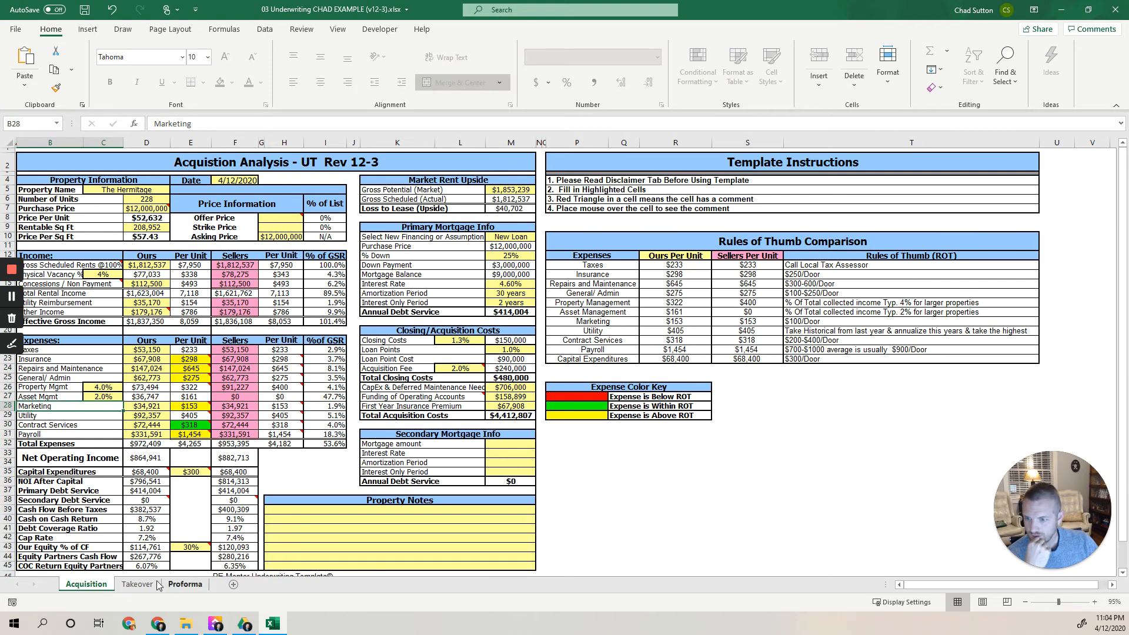
left_click(138, 584)
left_click_drag(109, 386, 257, 396)
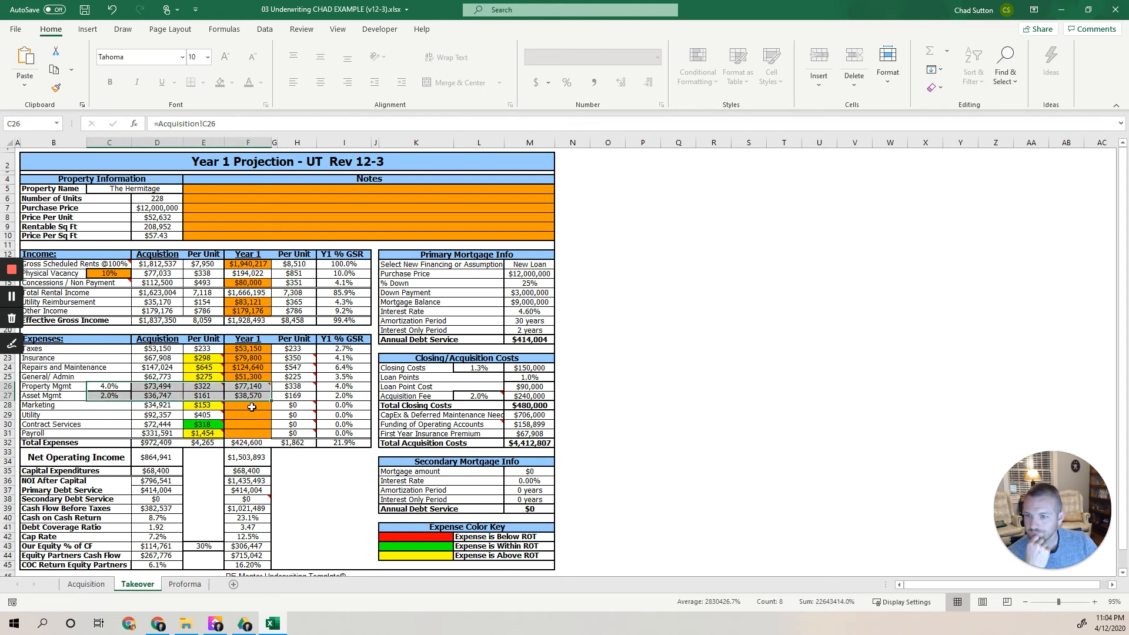
Step: Enter the formula =100*D6 for the Year 1 marketing expense in F28
left_click(248, 406)
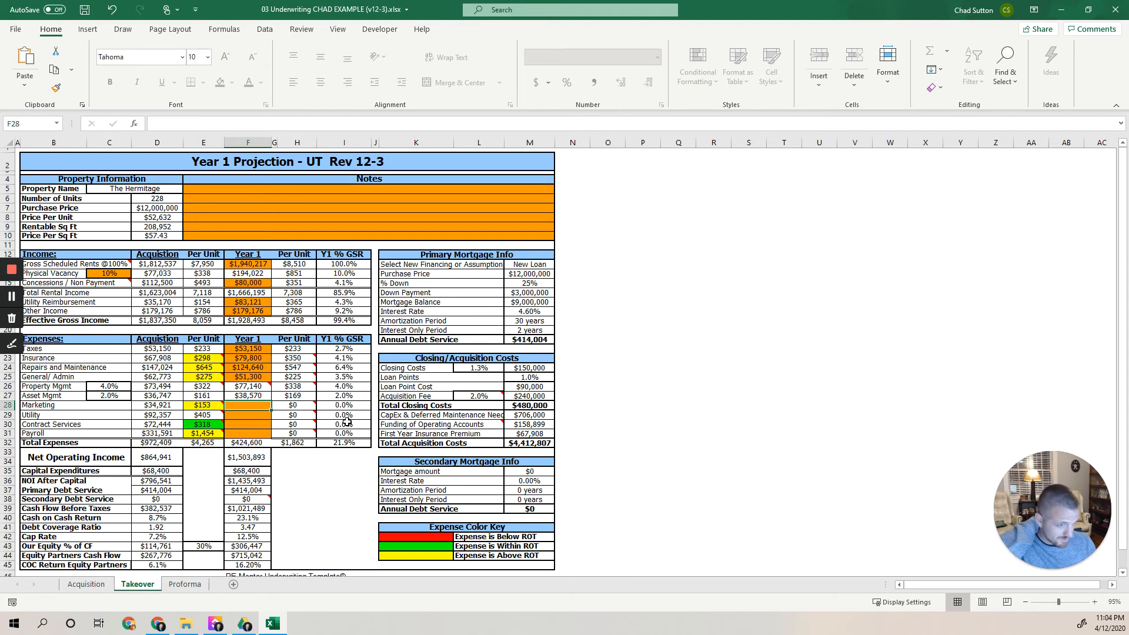
type("=")
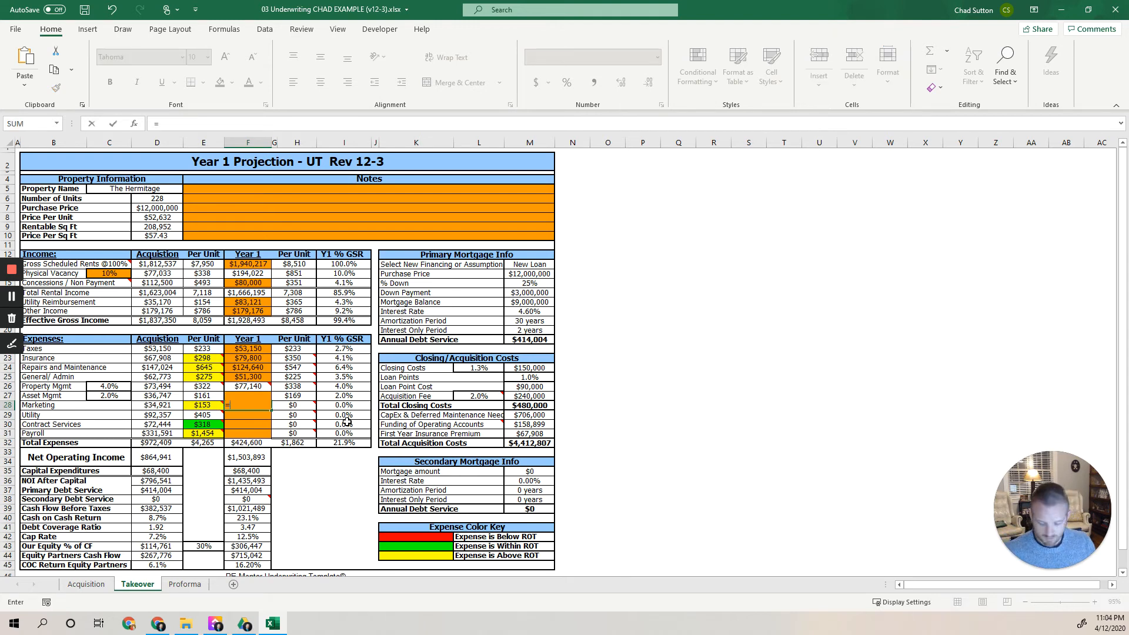
type("100*D")
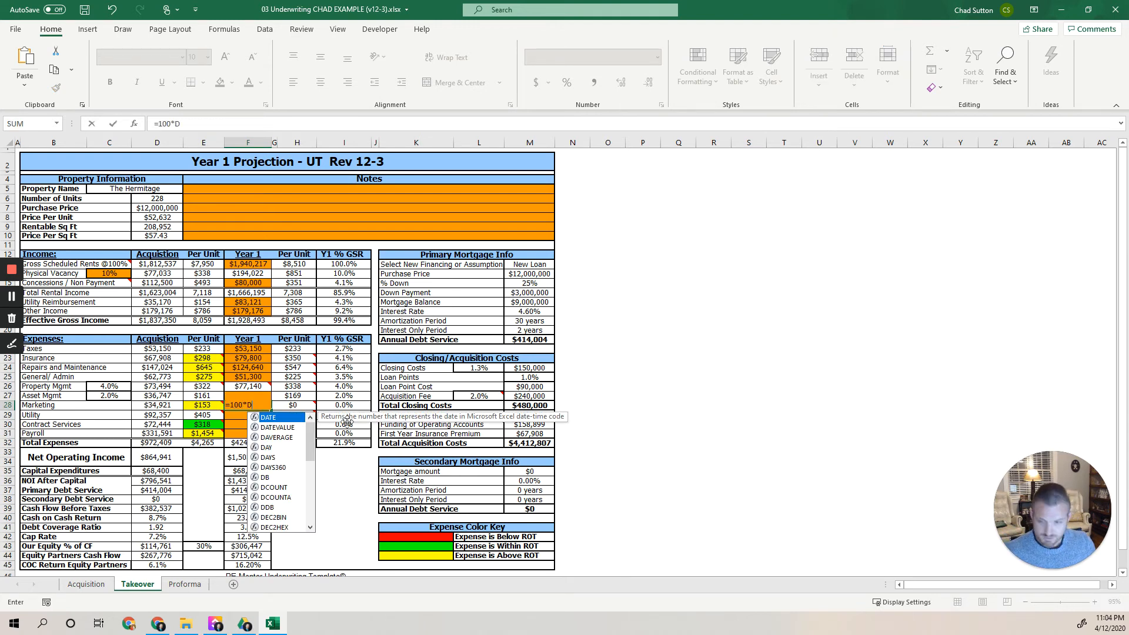
type("6")
key("Return")
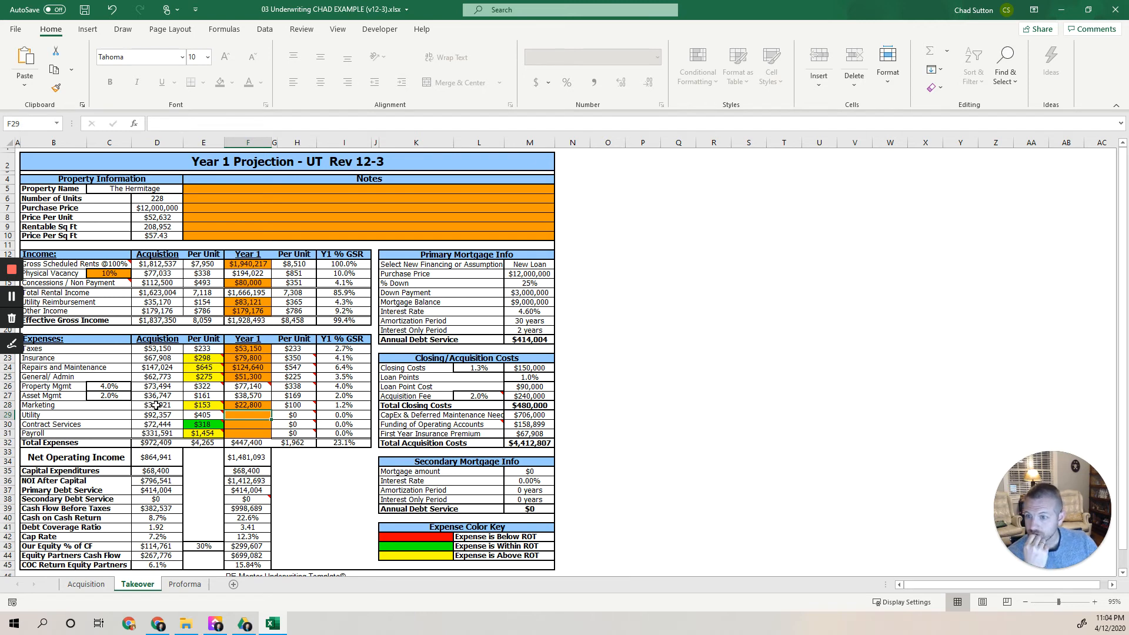
Step: Replace the Year 1 marketing formula in F28 with a fixed amount of 35000
left_click_drag(65, 419, 253, 415)
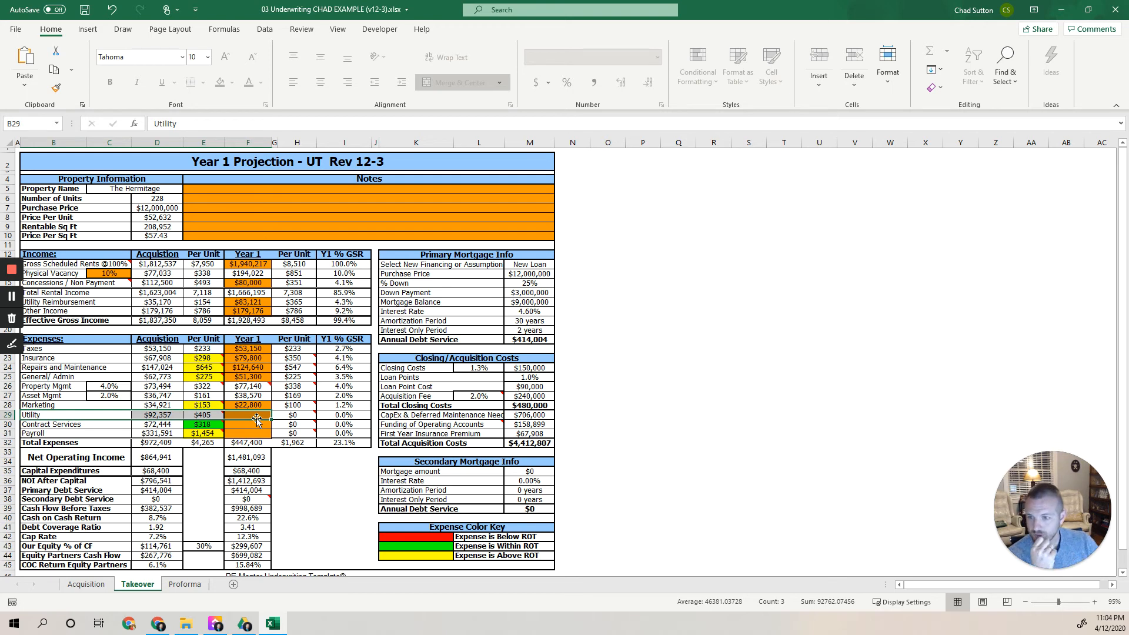
left_click(256, 406)
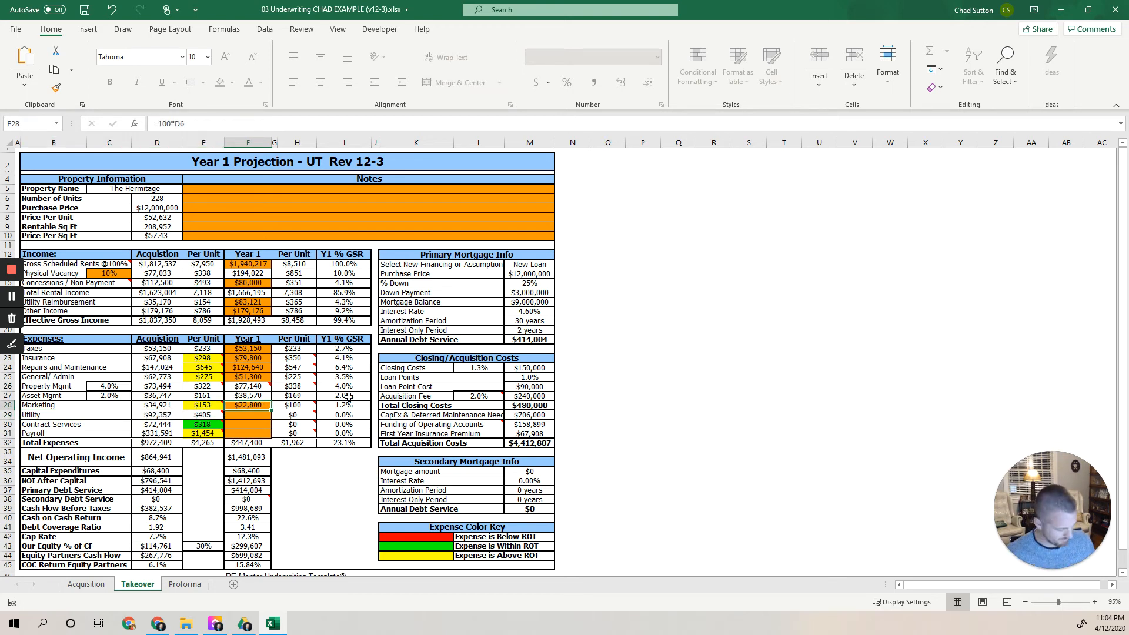
type("35000")
key("Return")
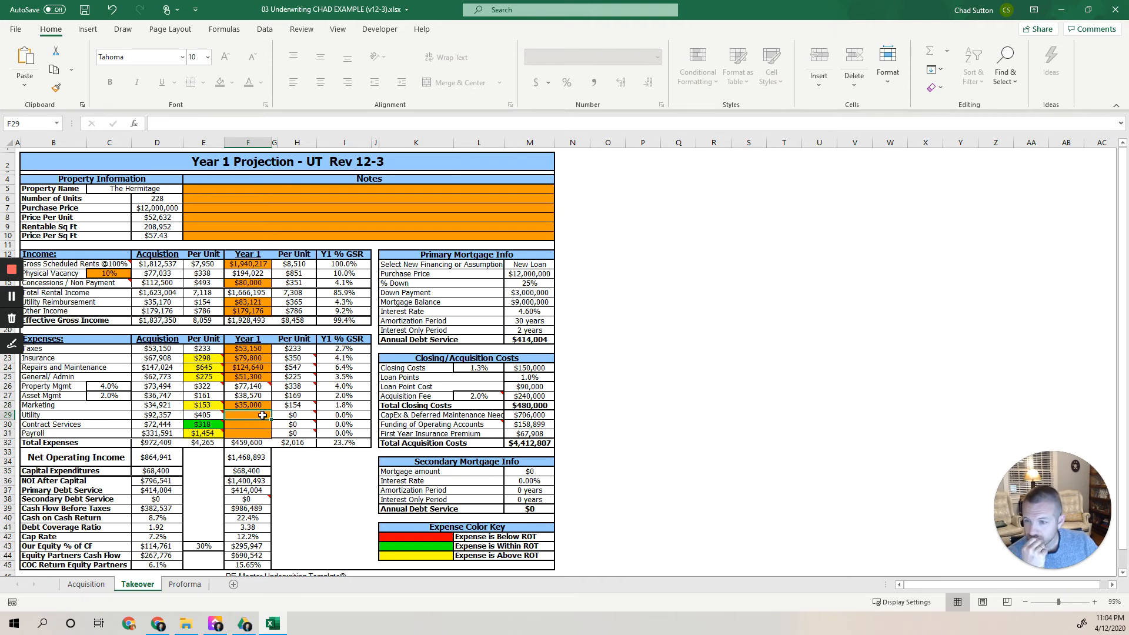
Step: Carry the acquisition costs into Year 1 by entering =D29 for utilities in F29 and =D30 for contract services in F30
type("=d29")
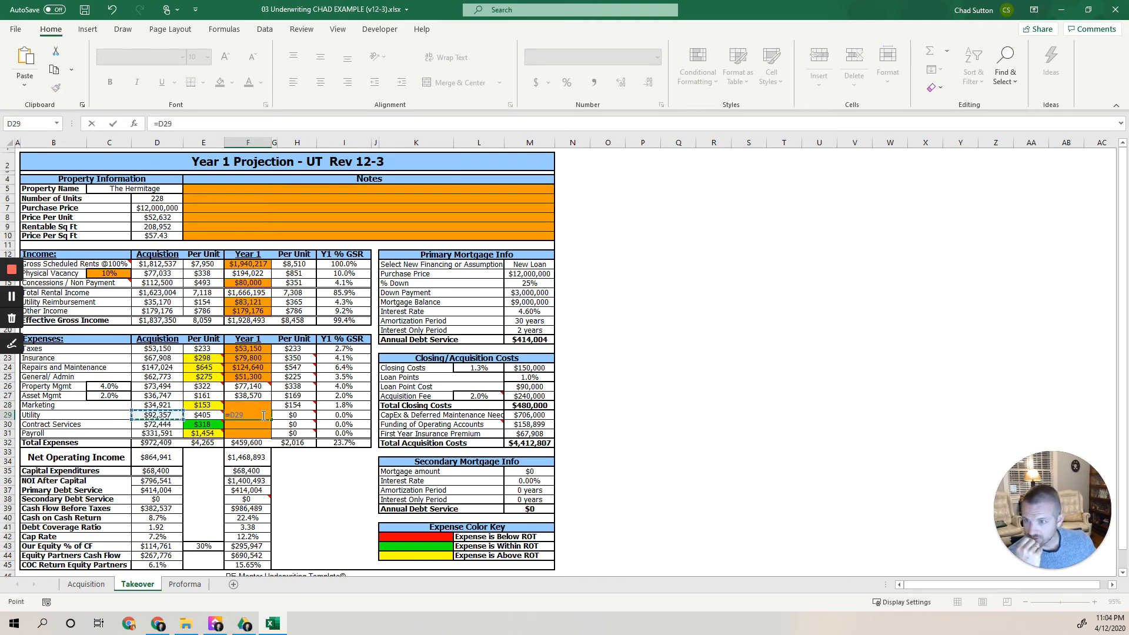
key("Return")
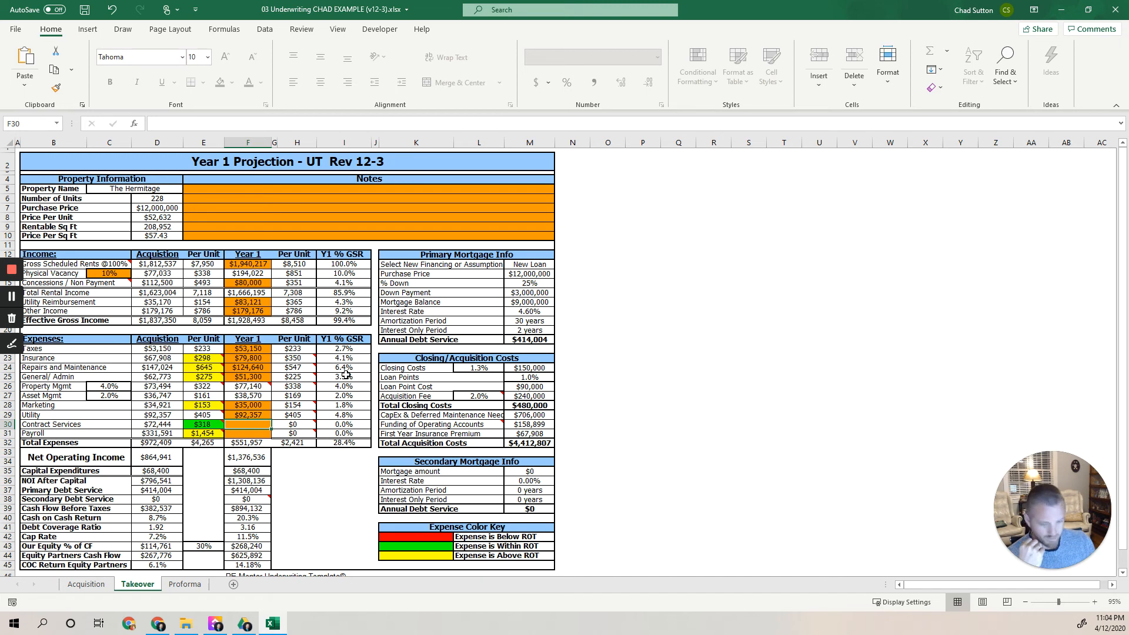
type("=d30")
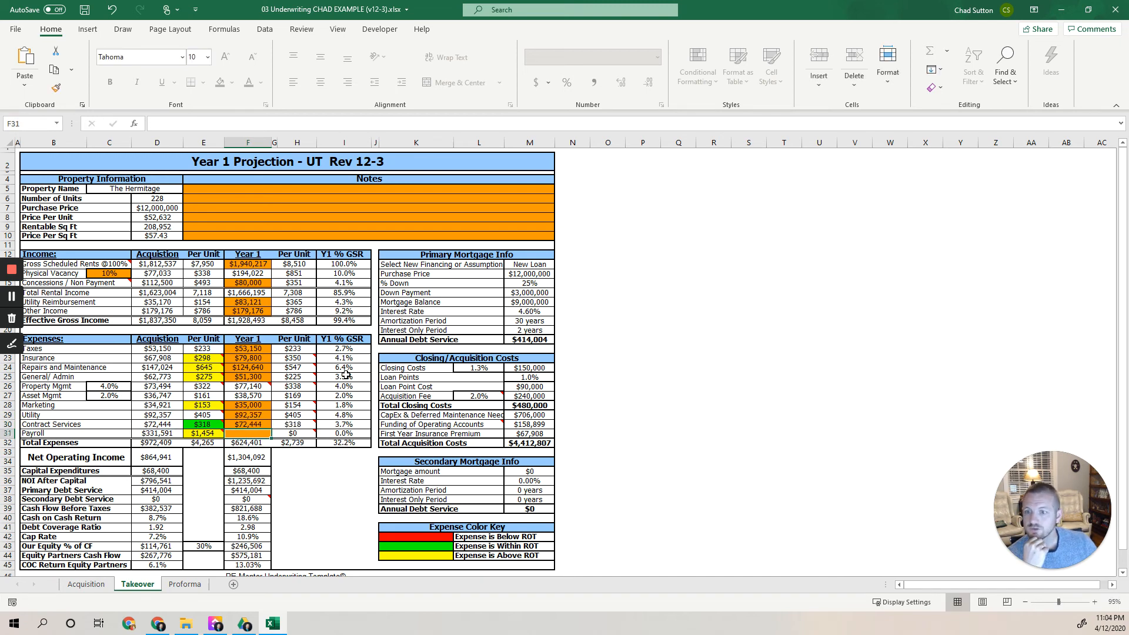
key("Return")
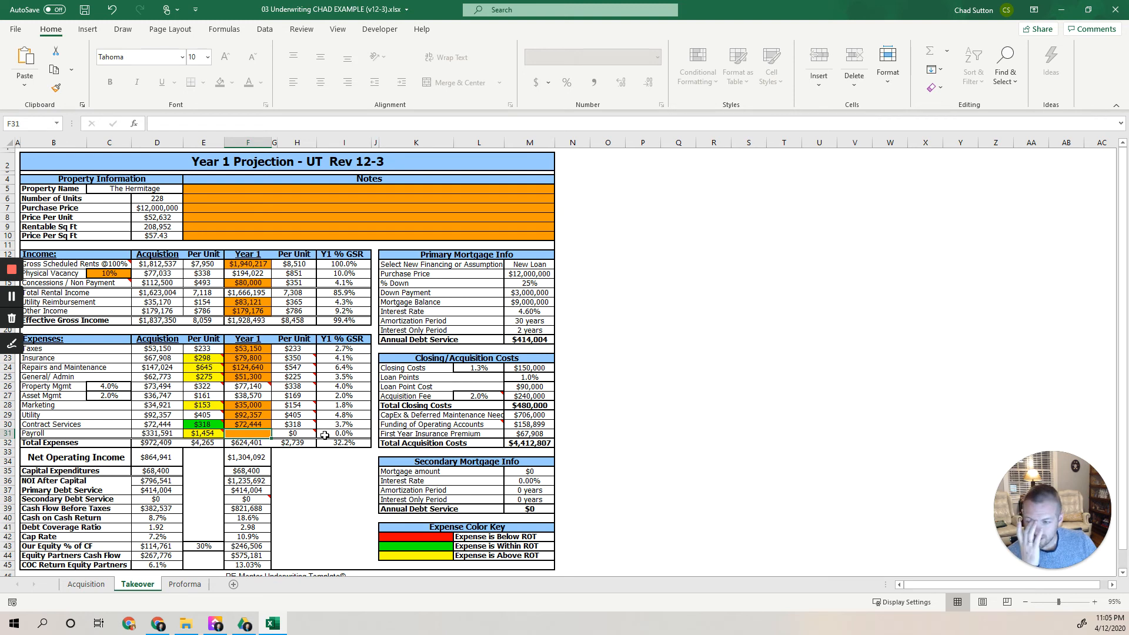
Step: Enter the formula =1200*D6 for the Year 1 payroll expense in F31 and save the workbook
type("=")
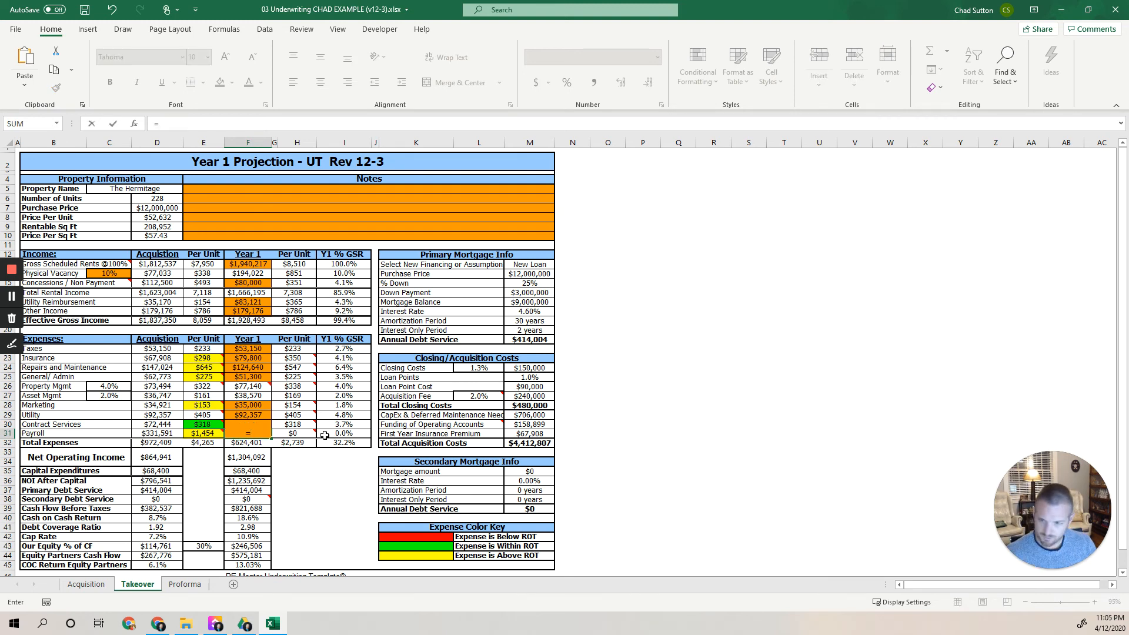
type("1200*")
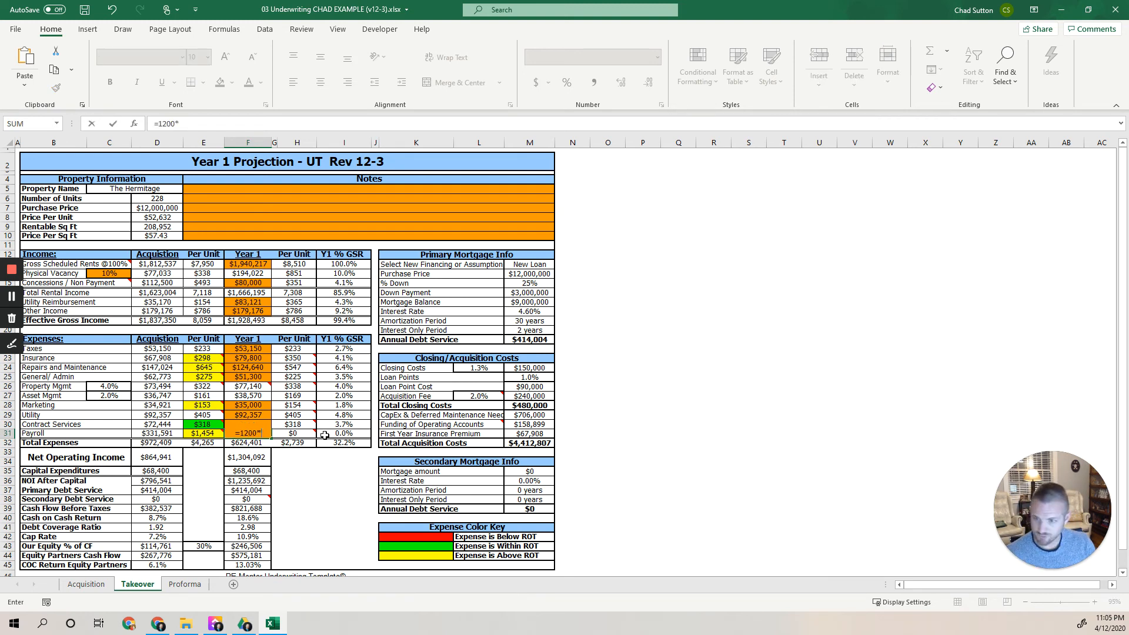
type("d6")
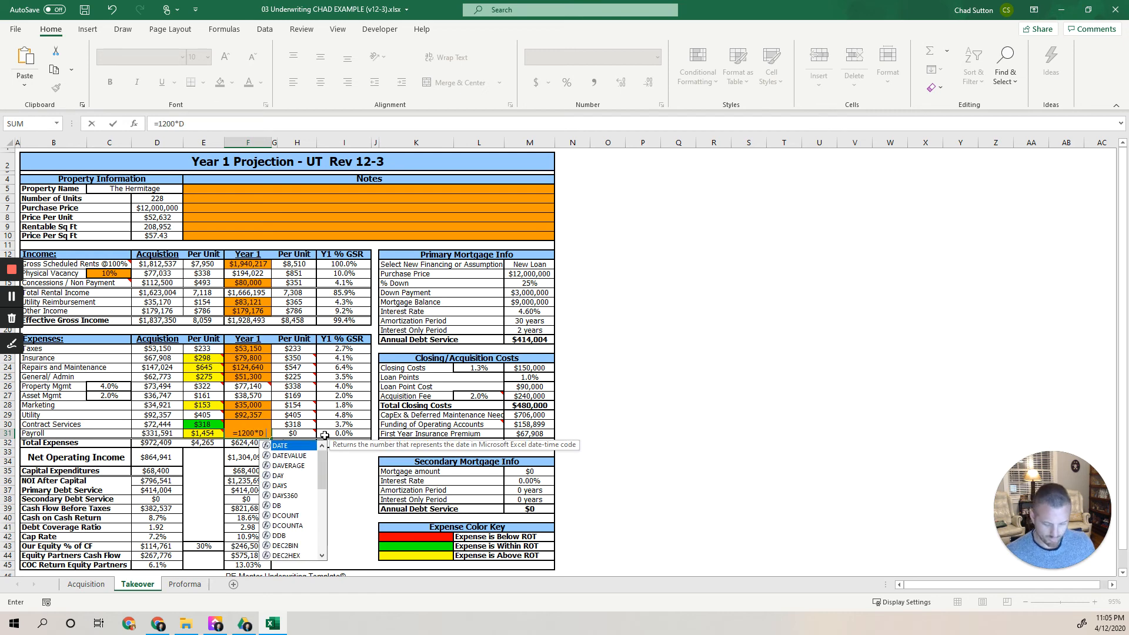
key("Return")
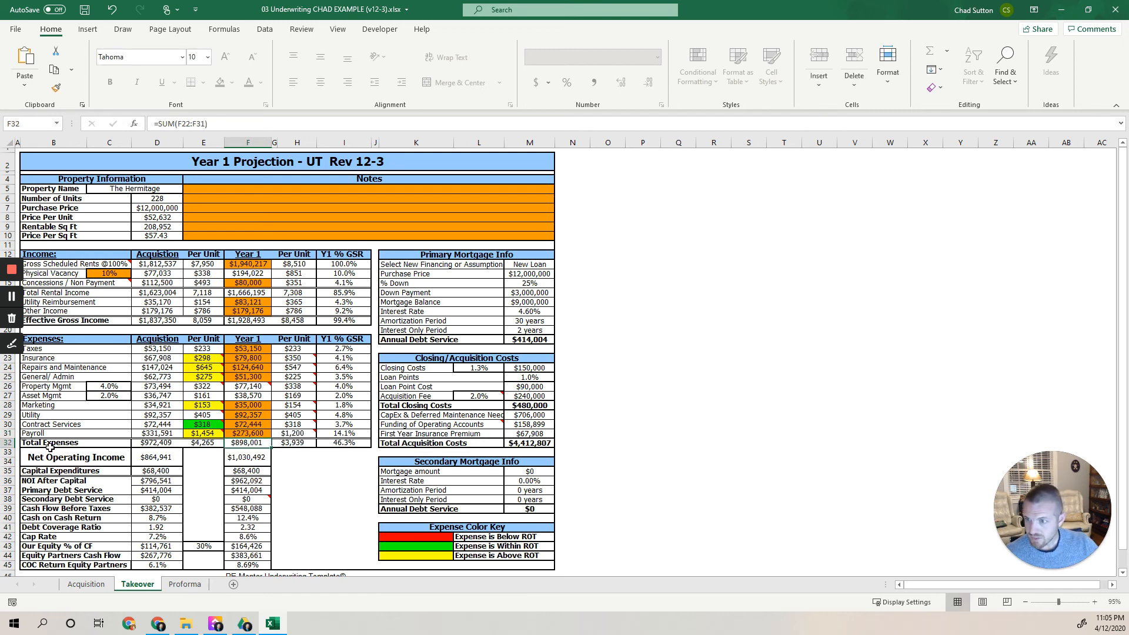
left_click_drag(51, 445, 274, 448)
key("ctrl+s")
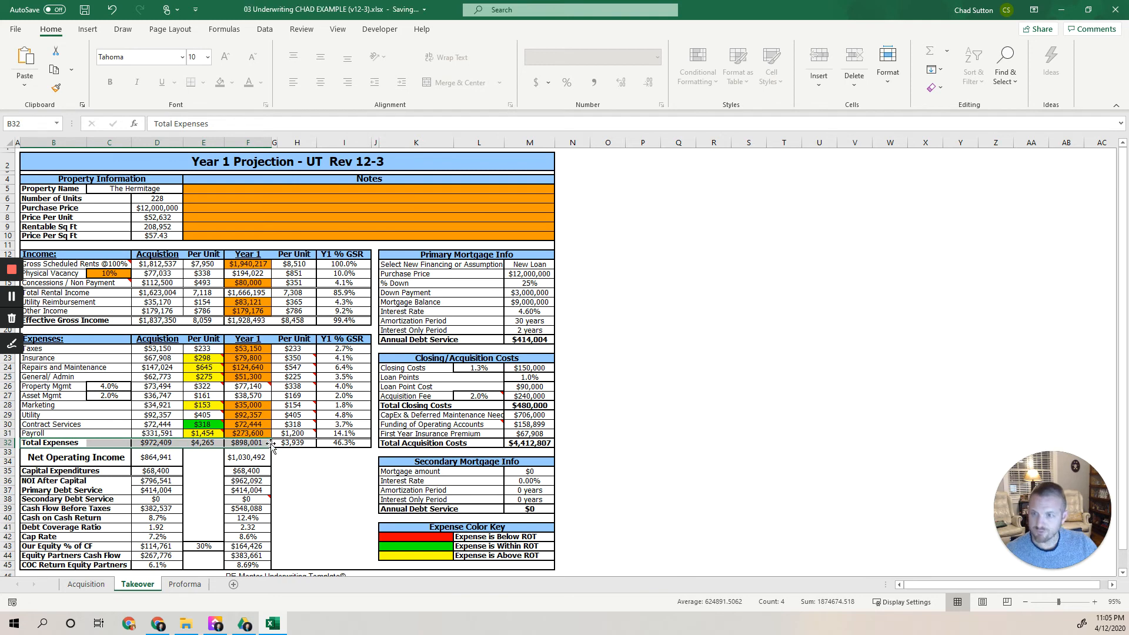
Step: Compare effective gross income and total expenses between the Acquisition and Year 1 columns, and review the Year 1 expense lines F22:F31
left_click_drag(159, 321, 235, 321)
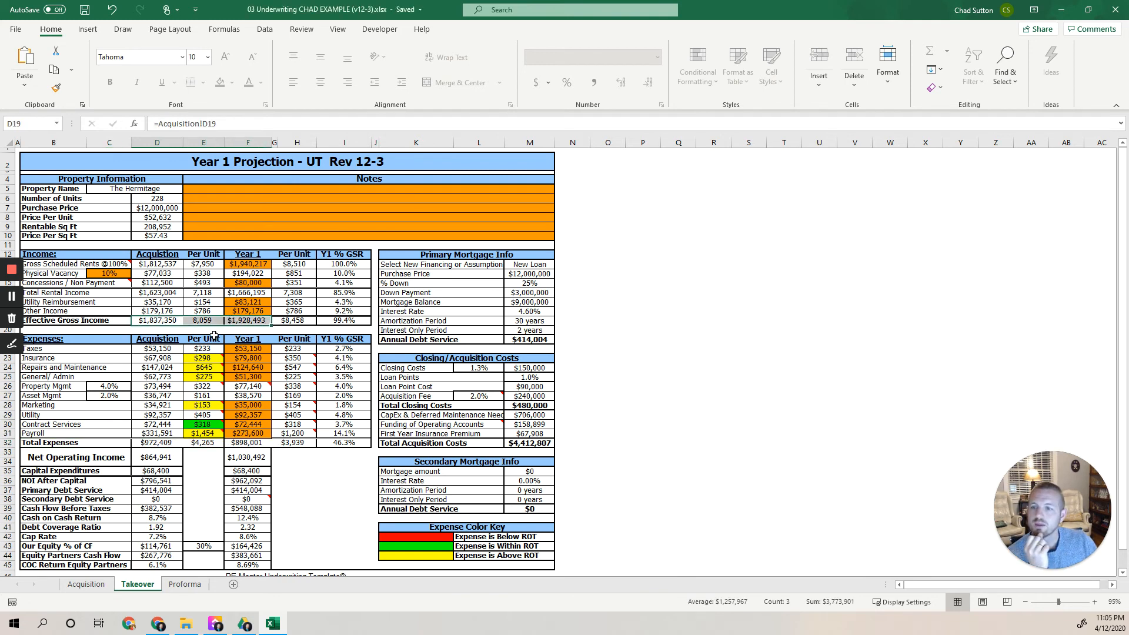
left_click(166, 321)
left_click(242, 323, "ctrl")
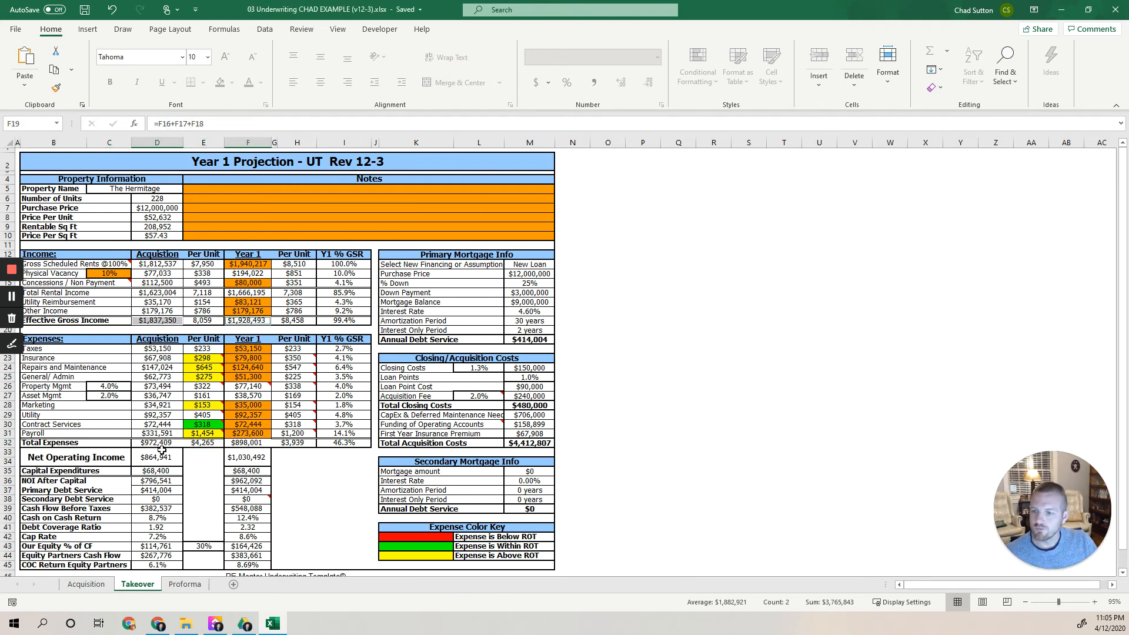
left_click(159, 444)
left_click(249, 443, "ctrl")
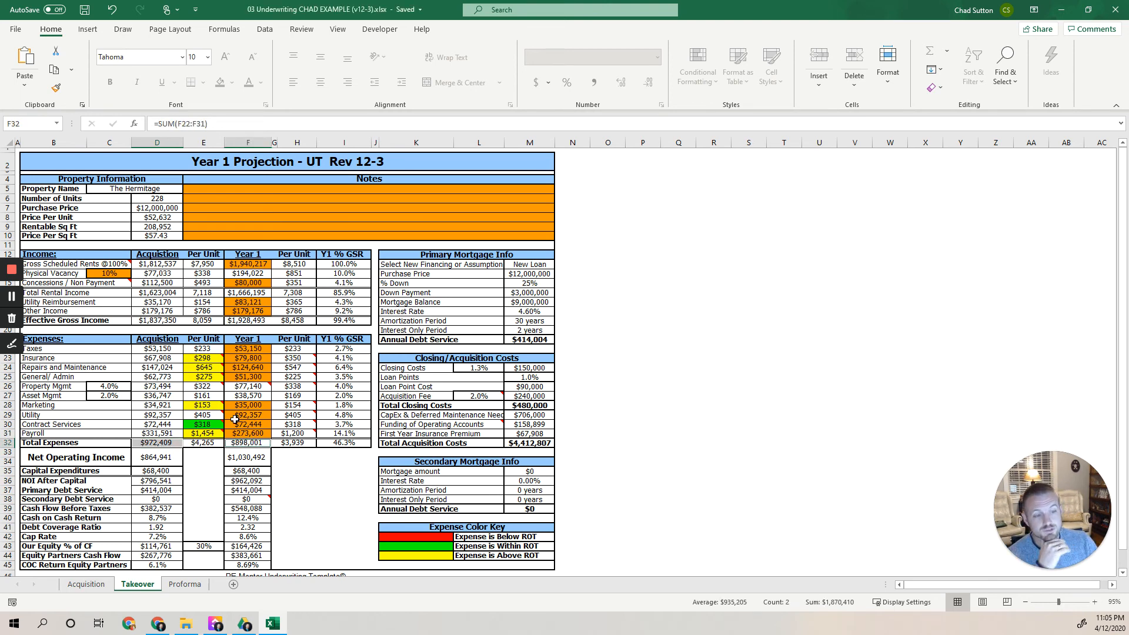
left_click_drag(249, 349, 254, 431)
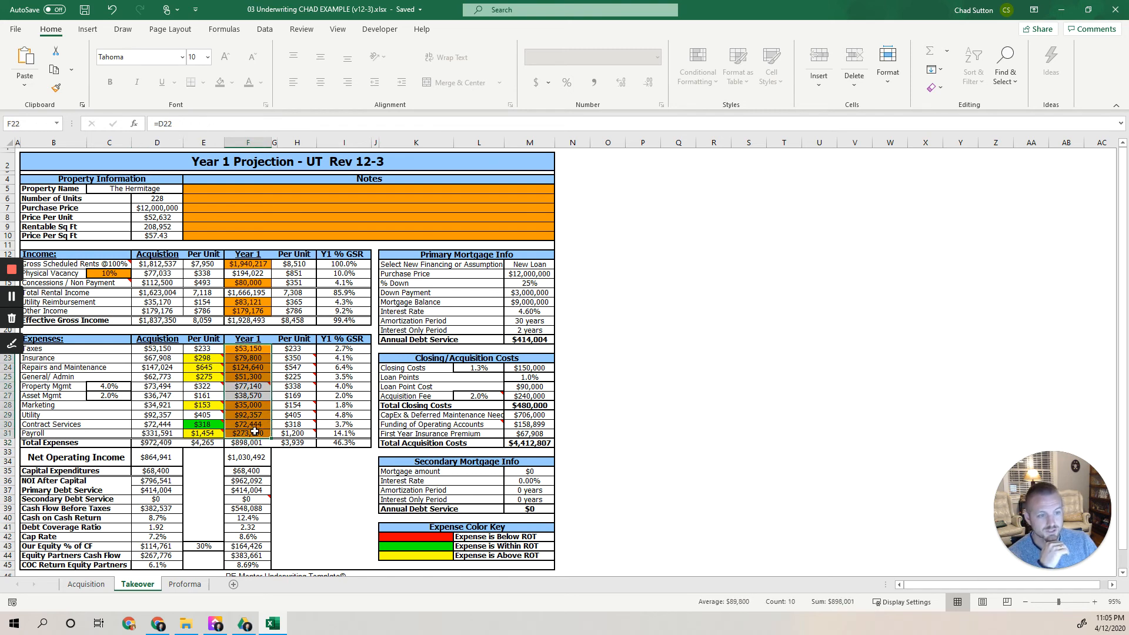
Step: Compare net operating income, equity partners' COC return, debt coverage ratio and cap rate between the Acquisition and Year 1 columns
scroll(177, 382, "down", 5)
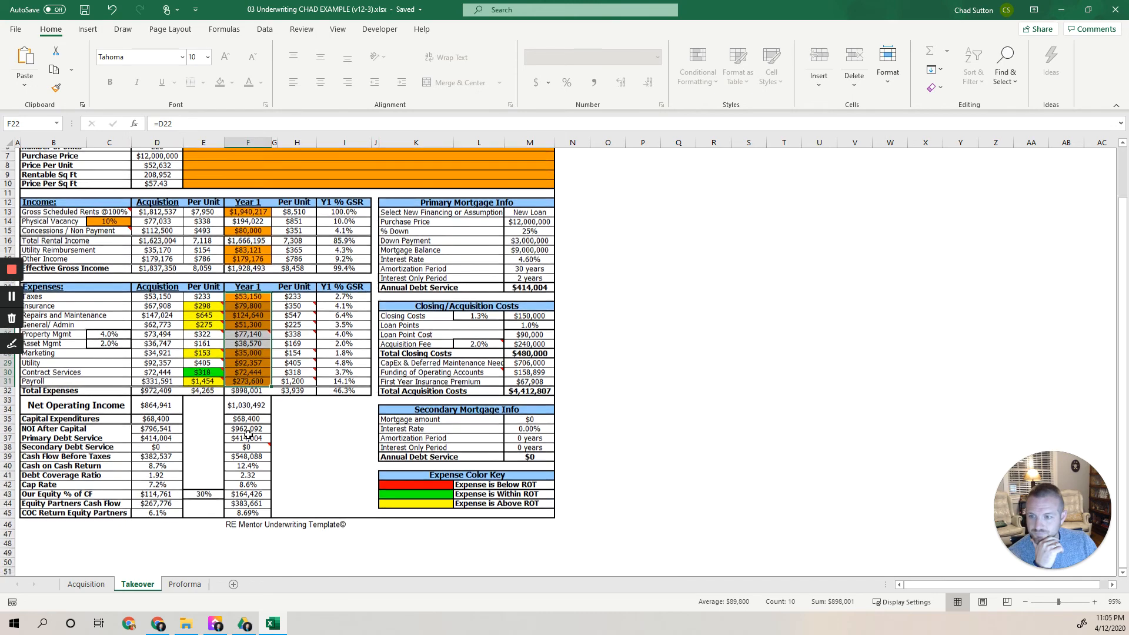
left_click(165, 320)
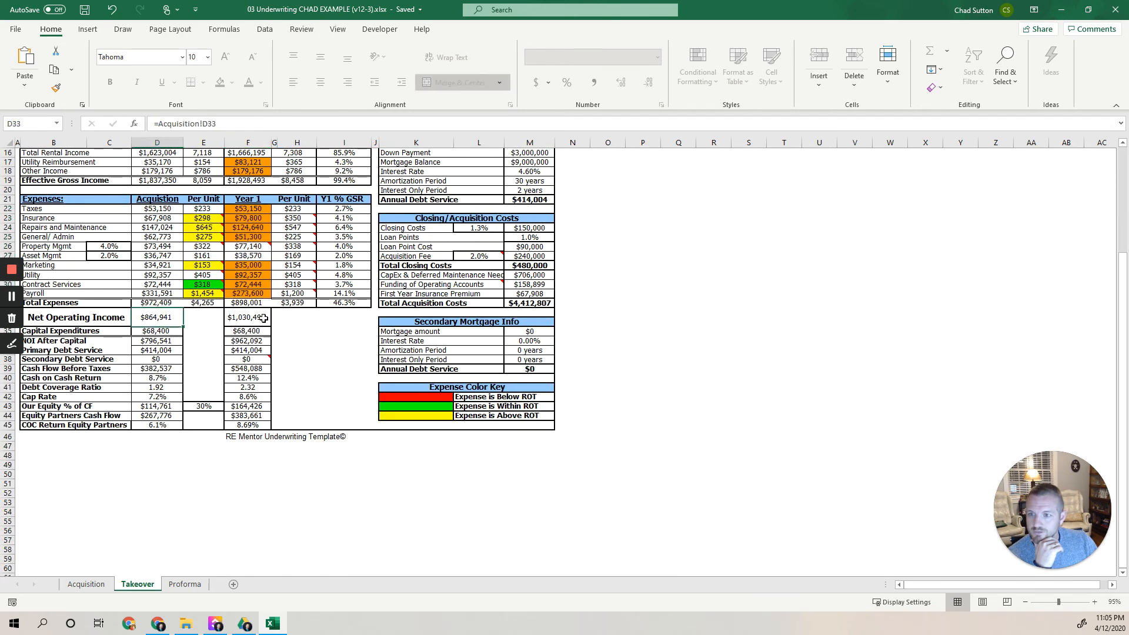
left_click(259, 318)
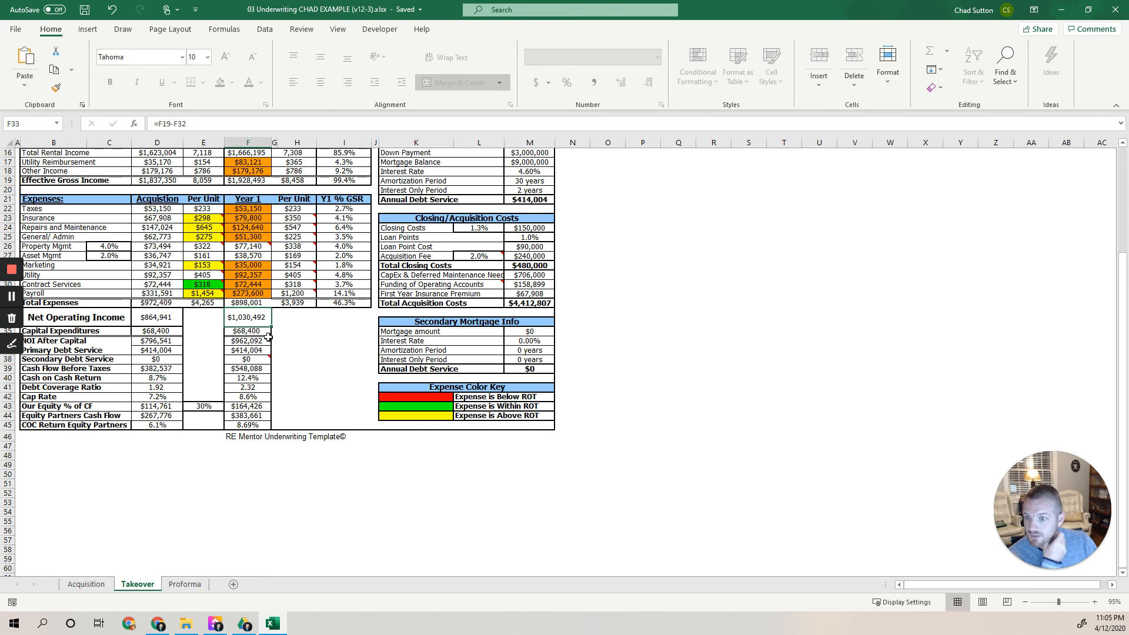
left_click(151, 427)
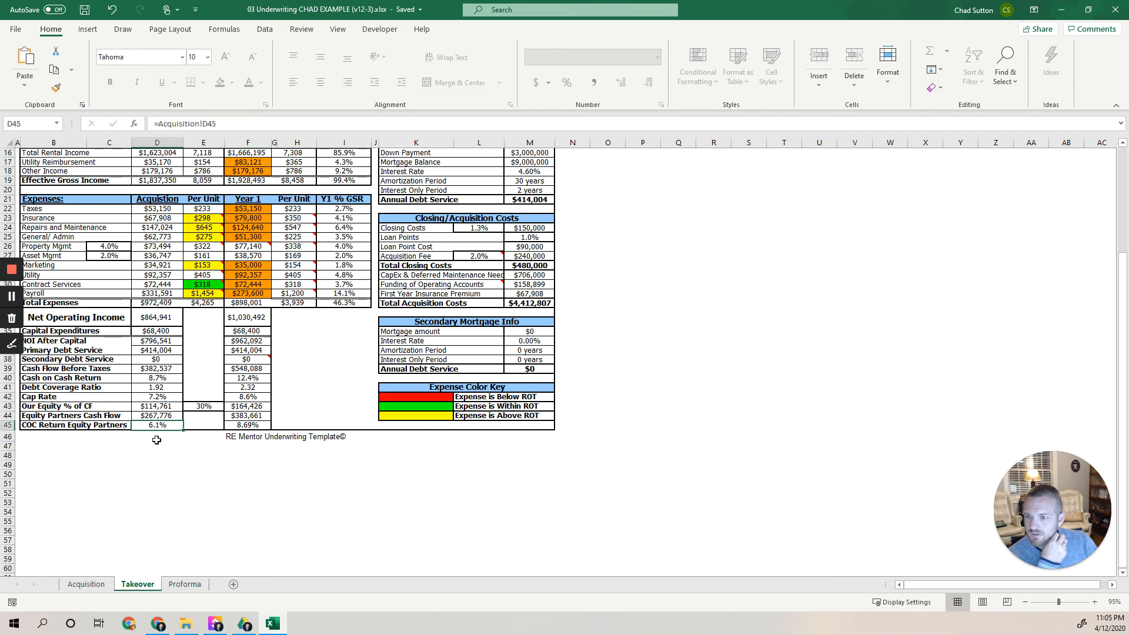
left_click(258, 428)
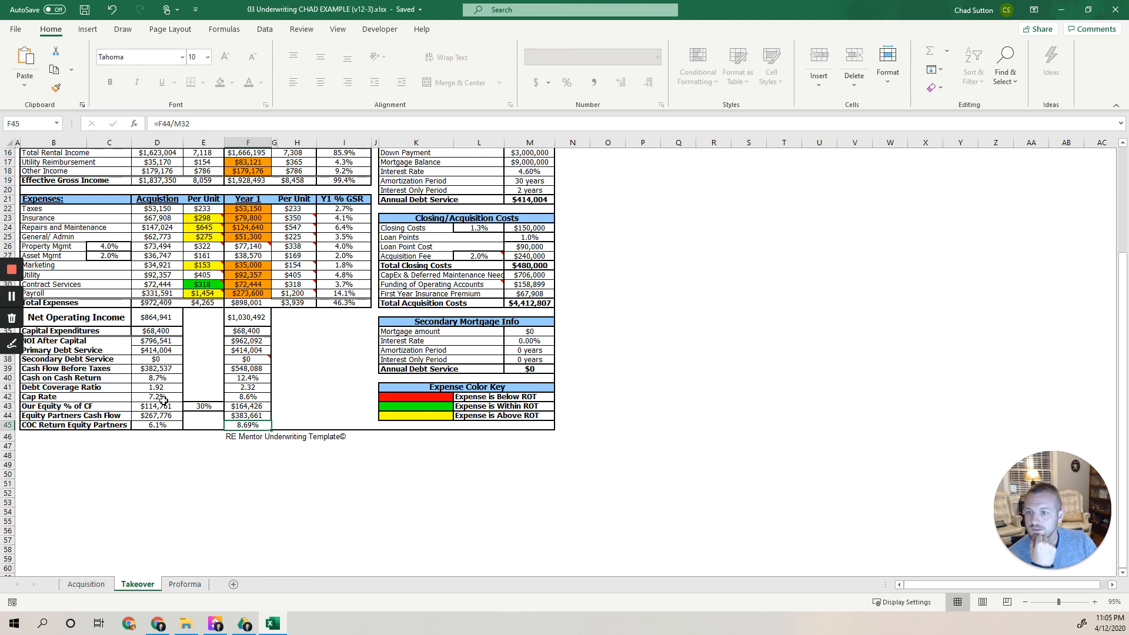
left_click_drag(169, 390, 233, 389)
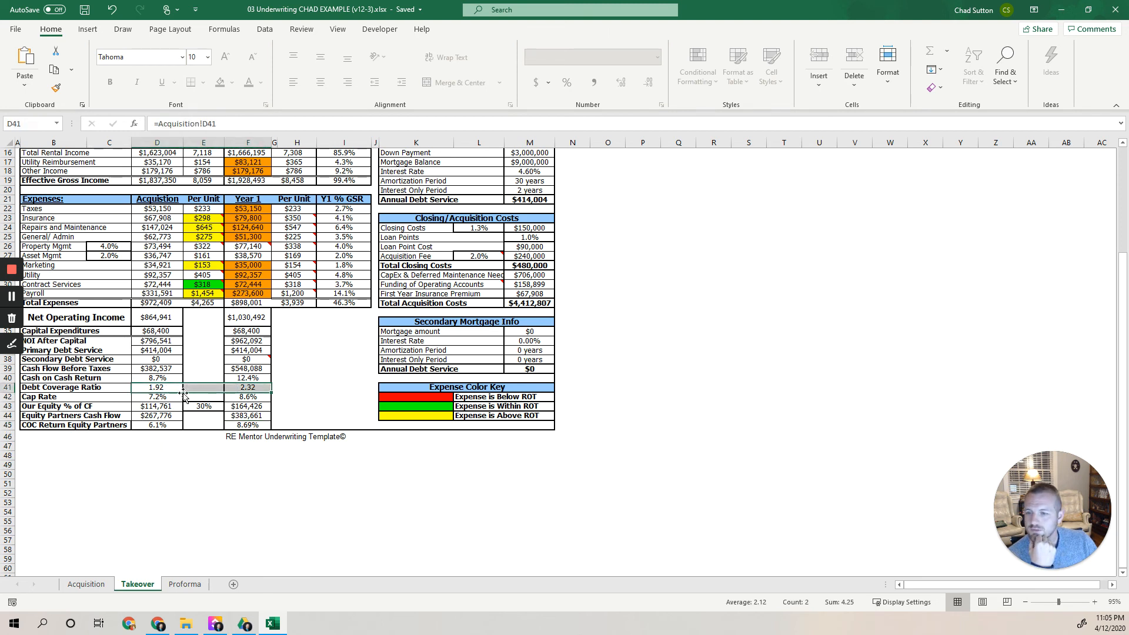
left_click(146, 398)
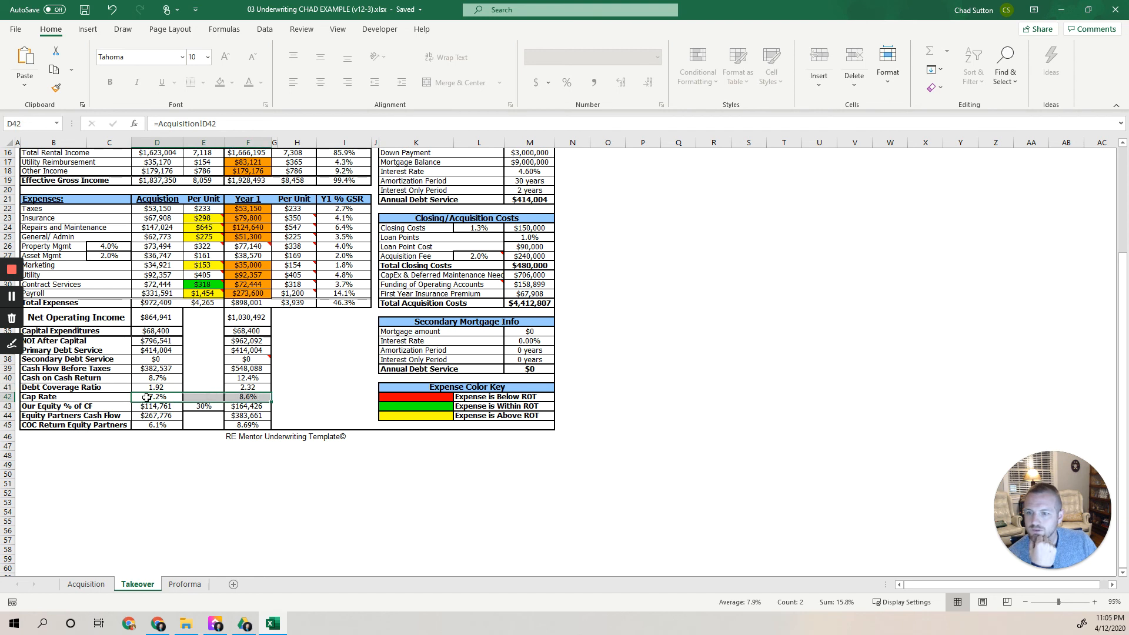
left_click(251, 398)
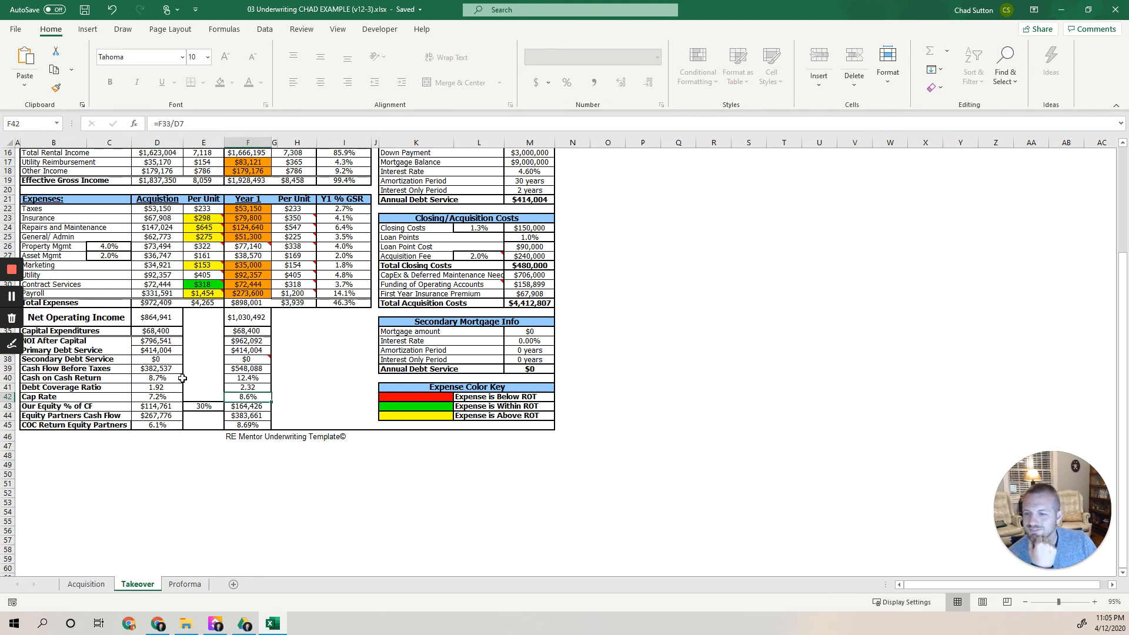
Step: Compare the cash on cash return in row 40 between the Acquisition and Year 1 columns
left_click_drag(156, 378, 235, 378)
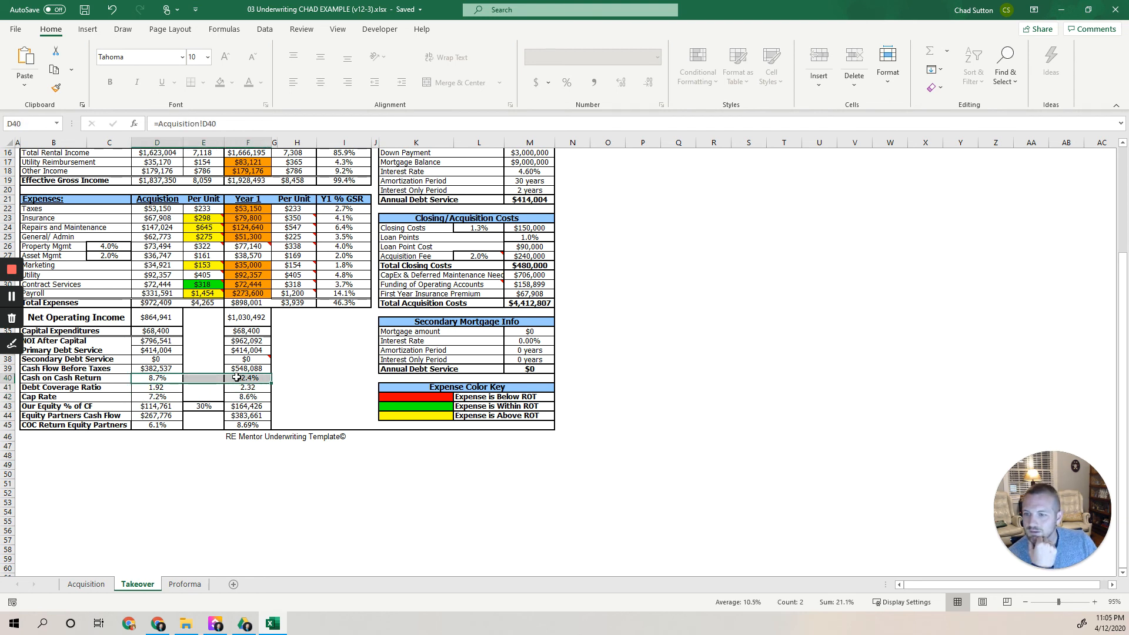
left_click(153, 380)
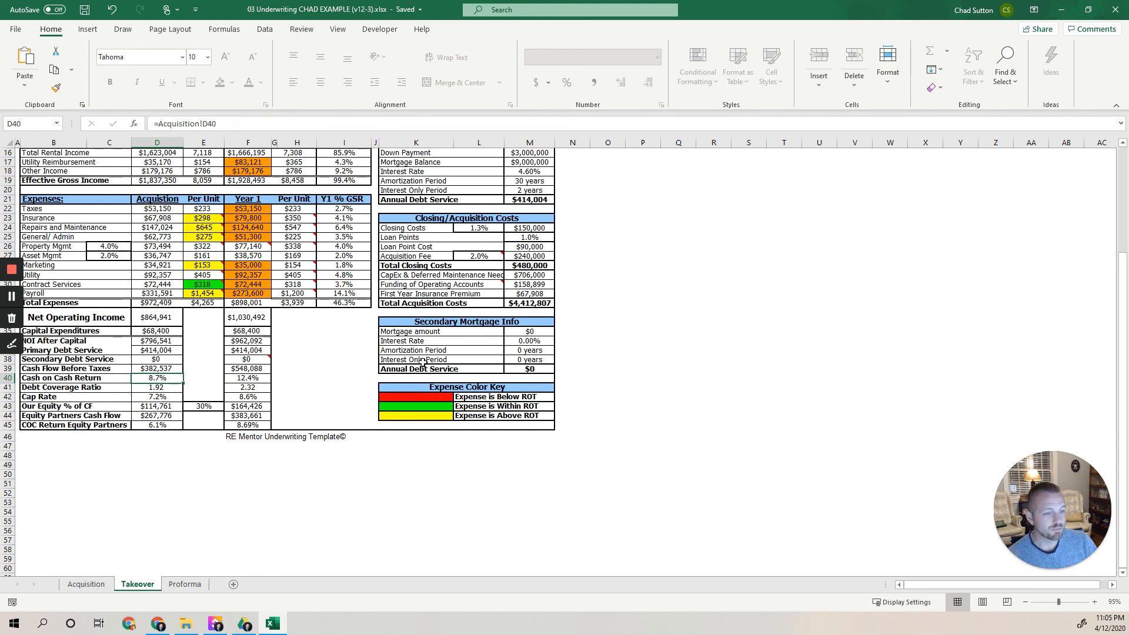
Step: Enter the note "Remember building 3 had a bad roof" in the first Notes row, cell E5
scroll(427, 364, "up", 5)
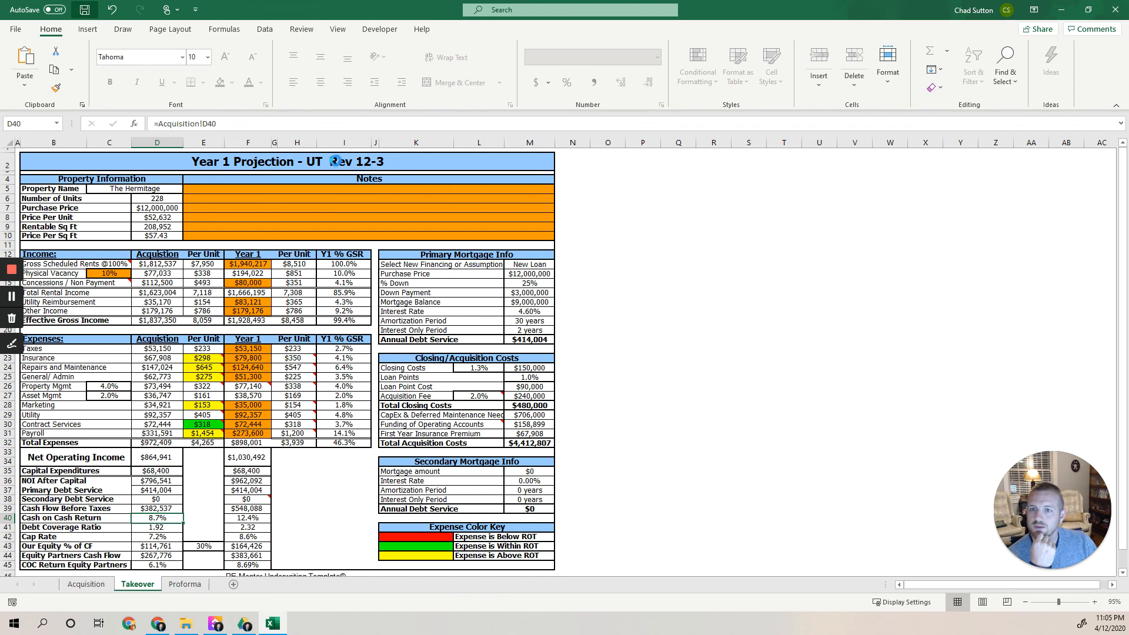
left_click(323, 189)
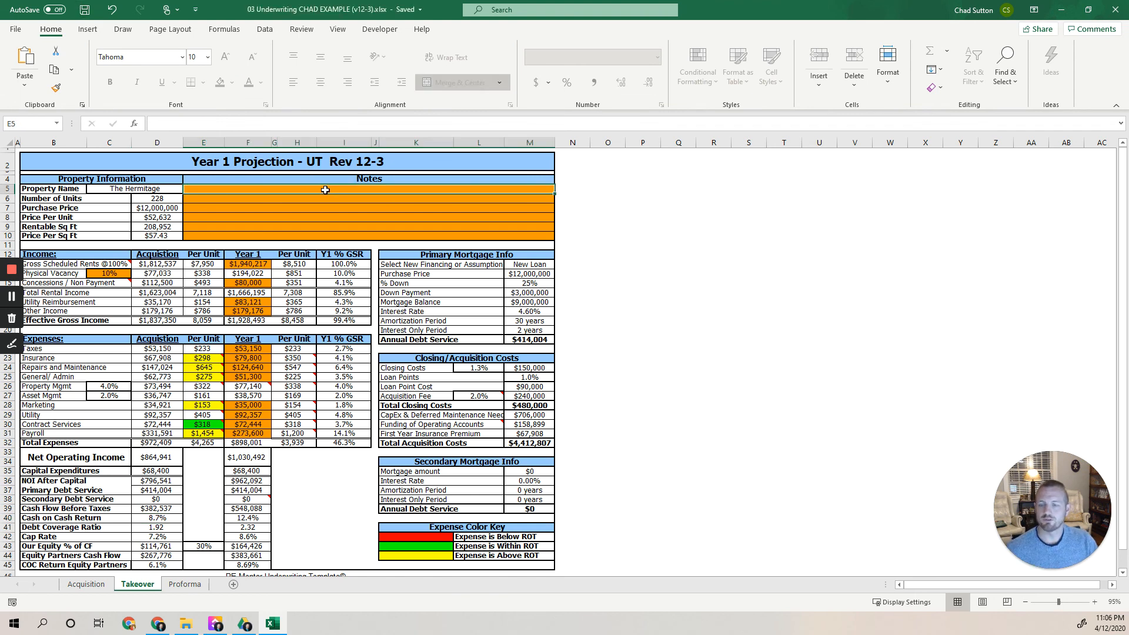
type("Rem")
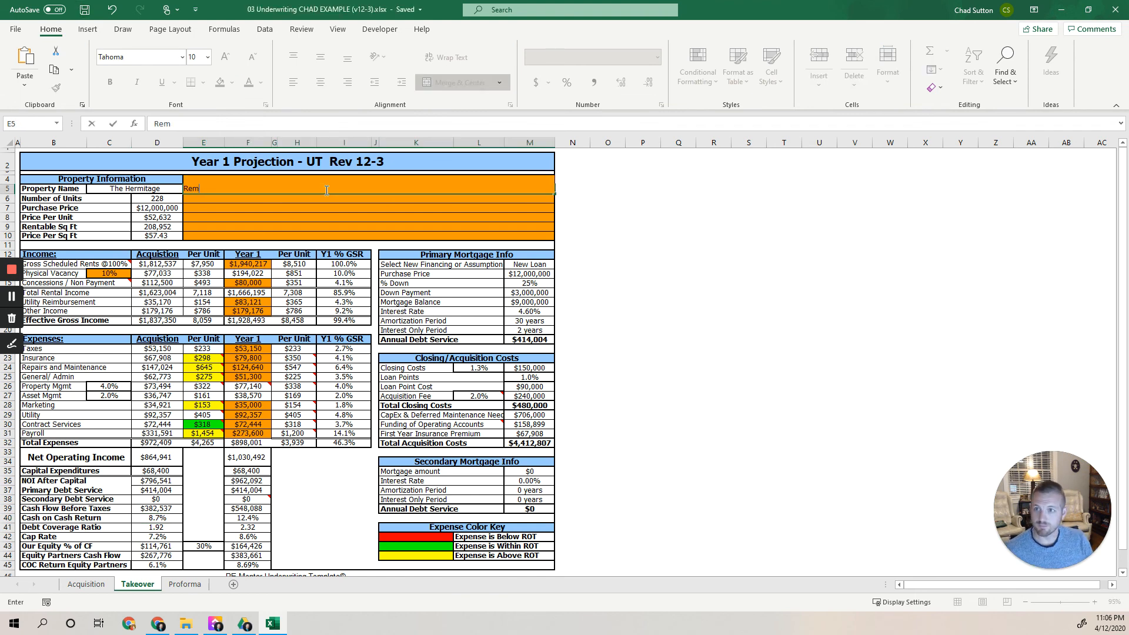
type("ember buu")
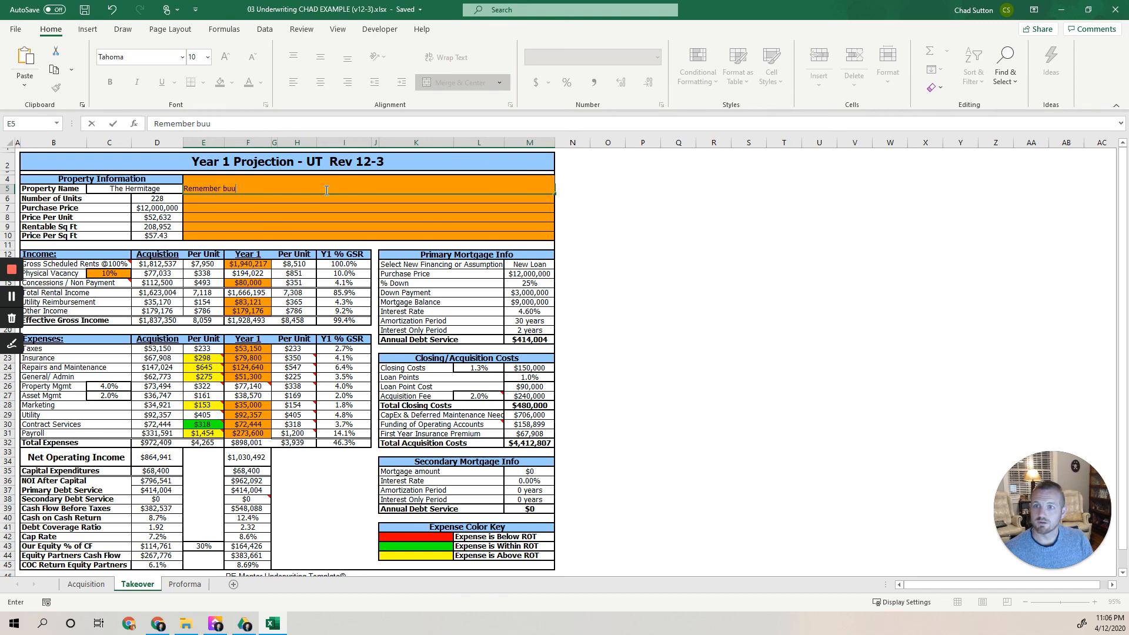
key("BackSpace")
type("ilding ")
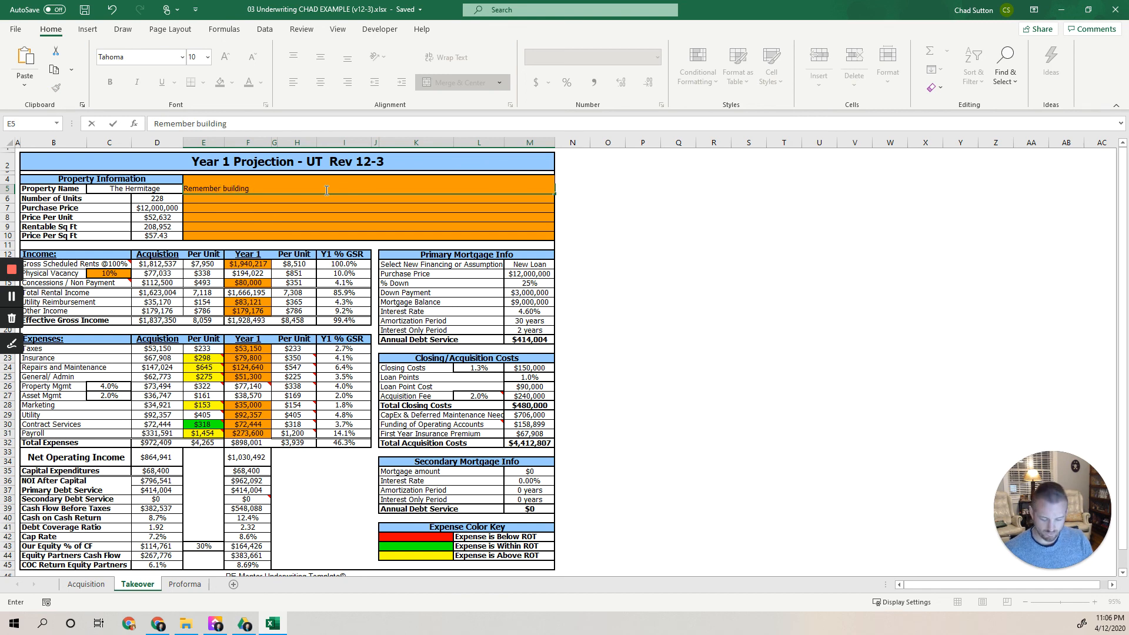
type("3 had a bad roof")
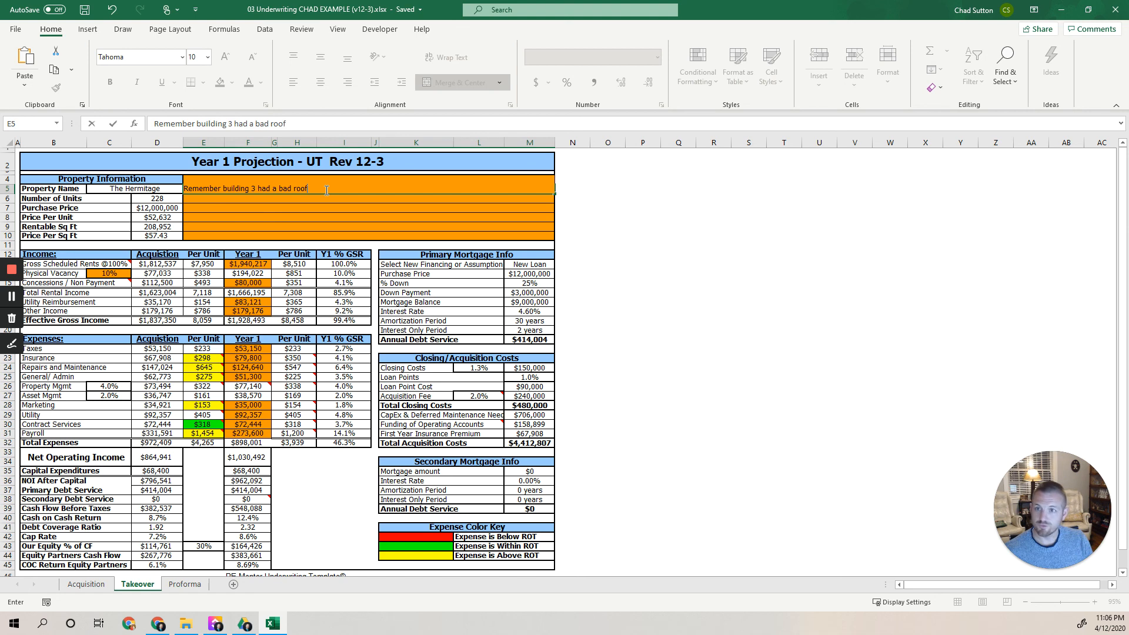
key("Return")
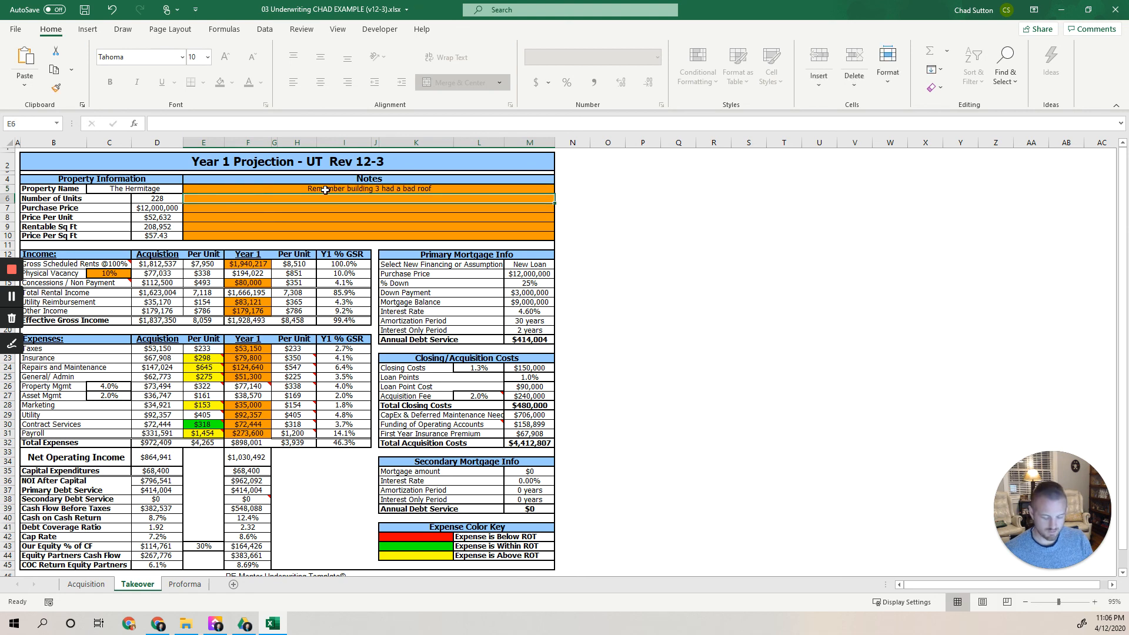
Step: Add the note "Trouble tenant in 223" in the second Notes row, cell E6, and save the workbook
type("Trouble tena")
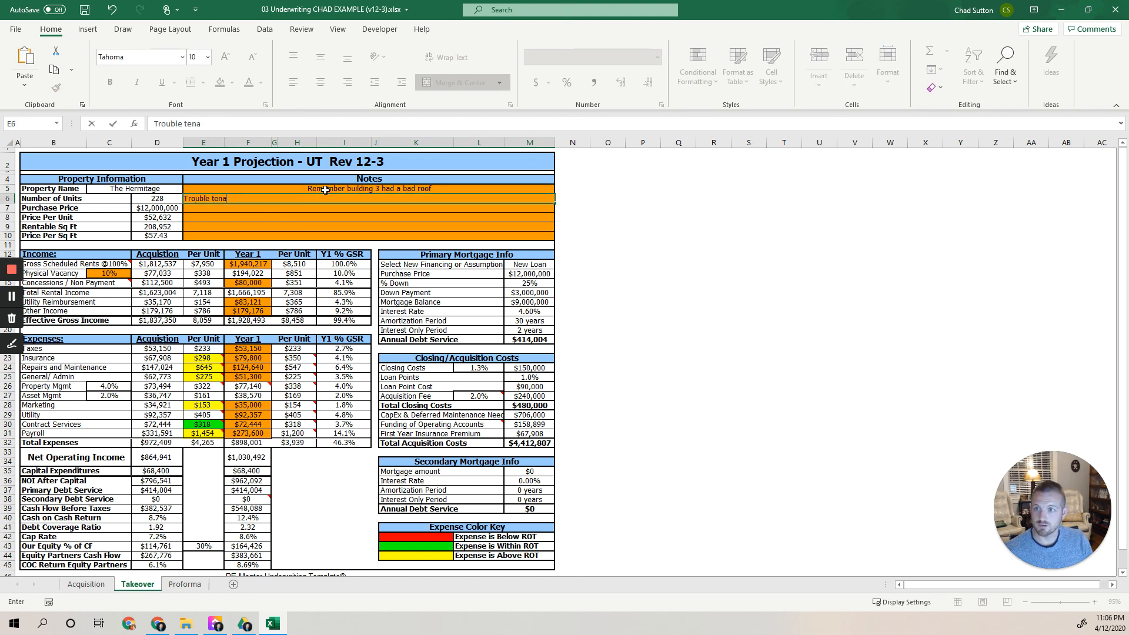
type("nt in 223")
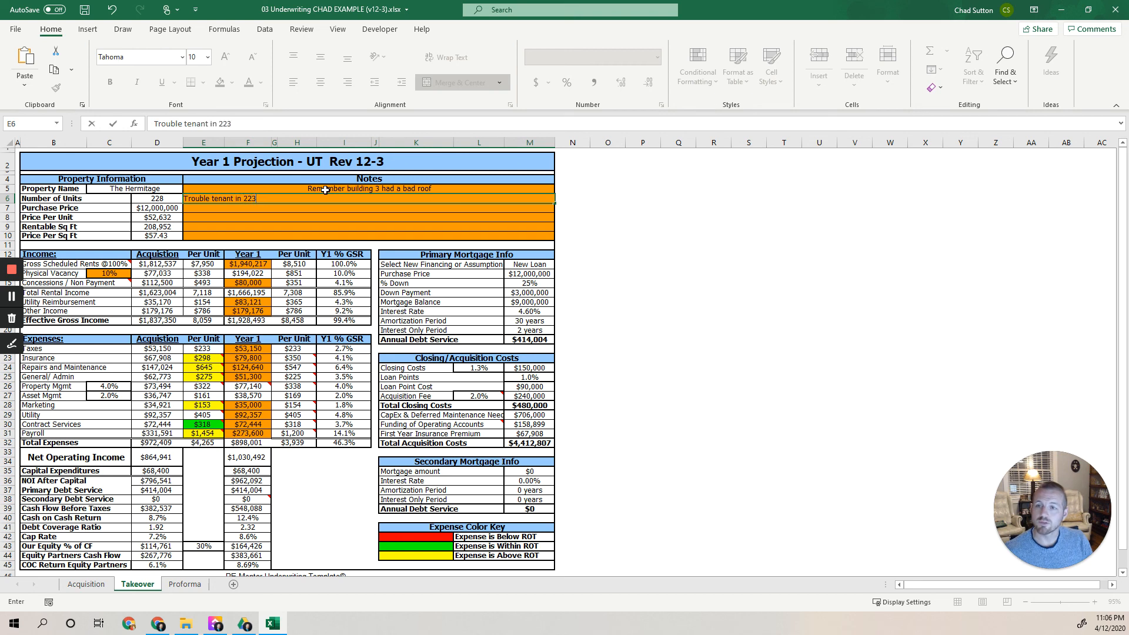
key("Return")
key("ctrl+s")
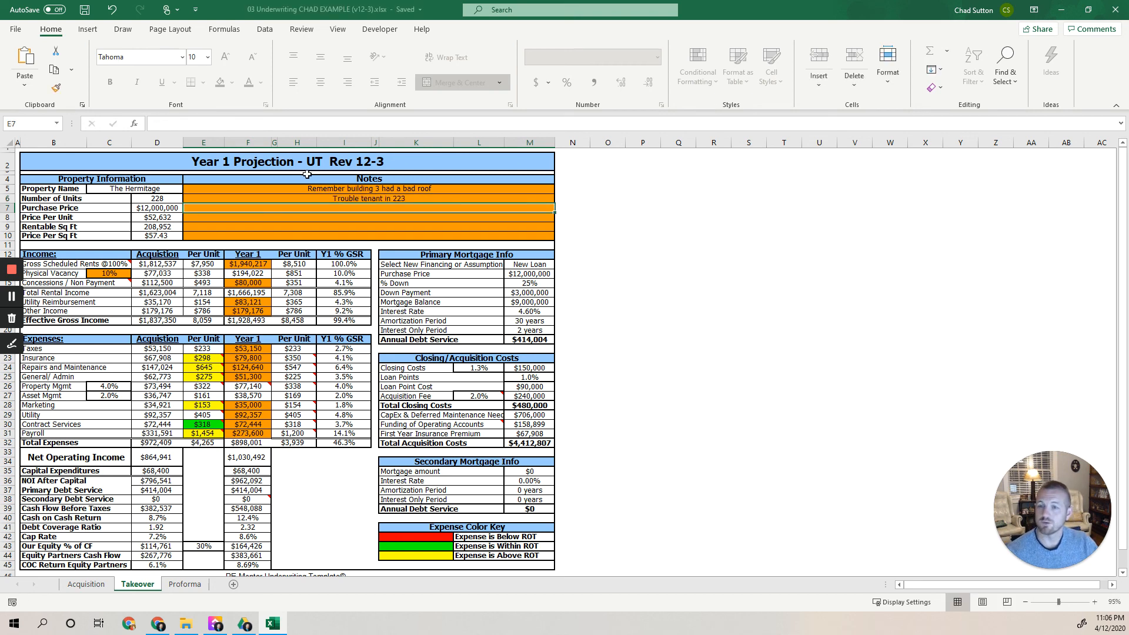